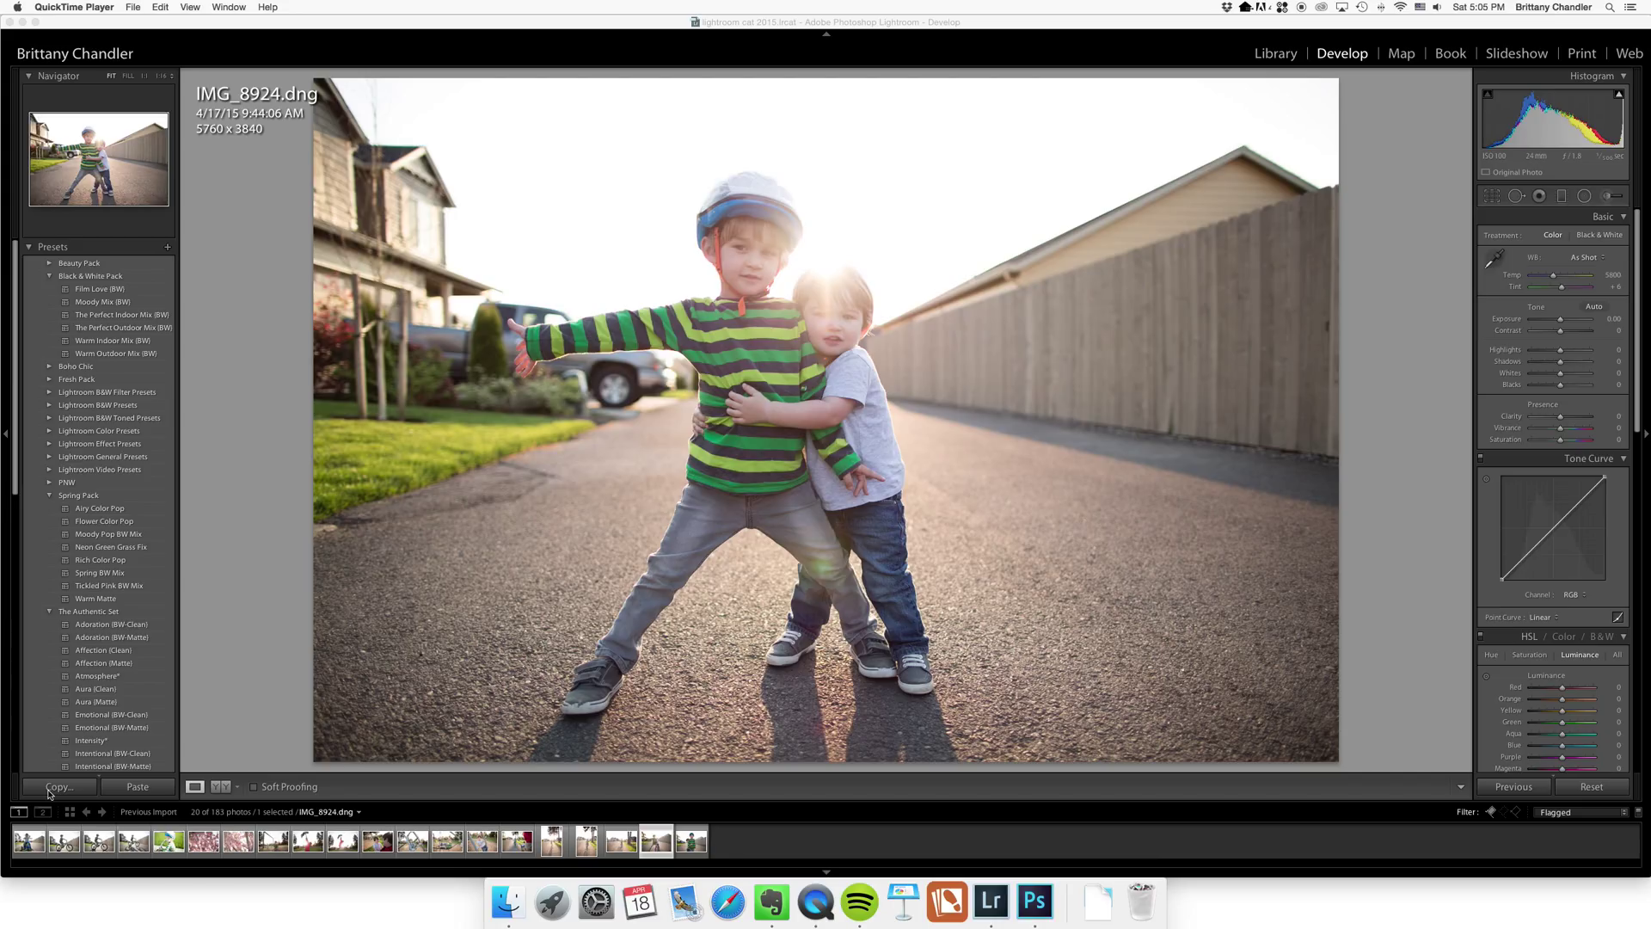
- On IMG_8840, raise the exposure and warm the white balance to about Temp 6151
click(28, 844)
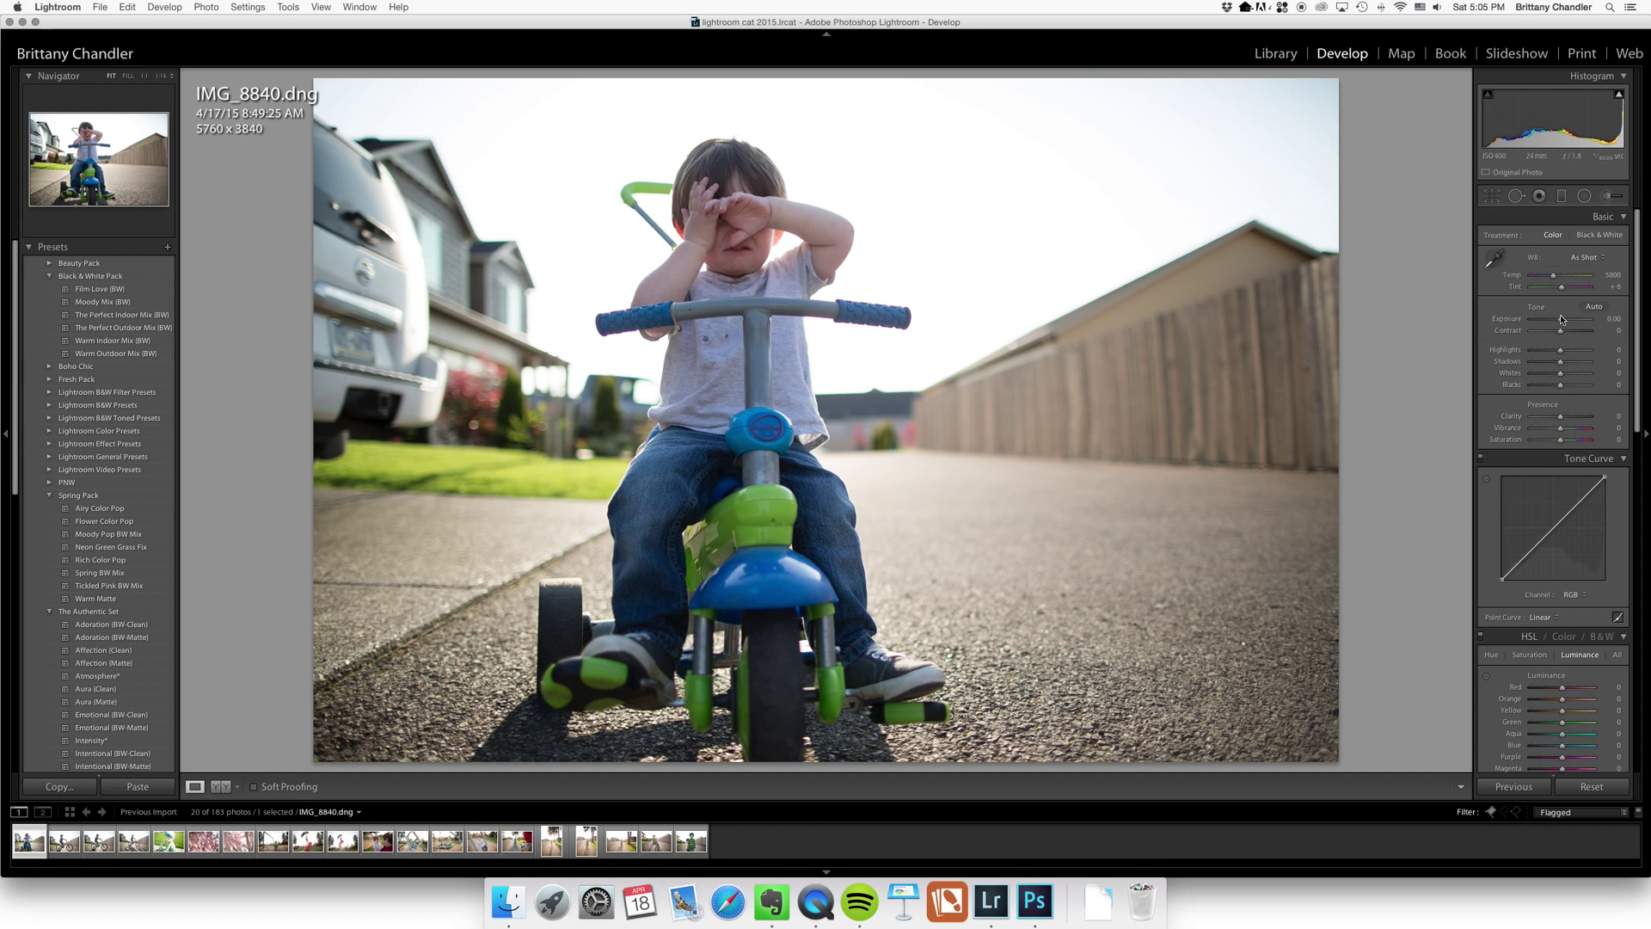
drag(1560, 322, 1566, 322)
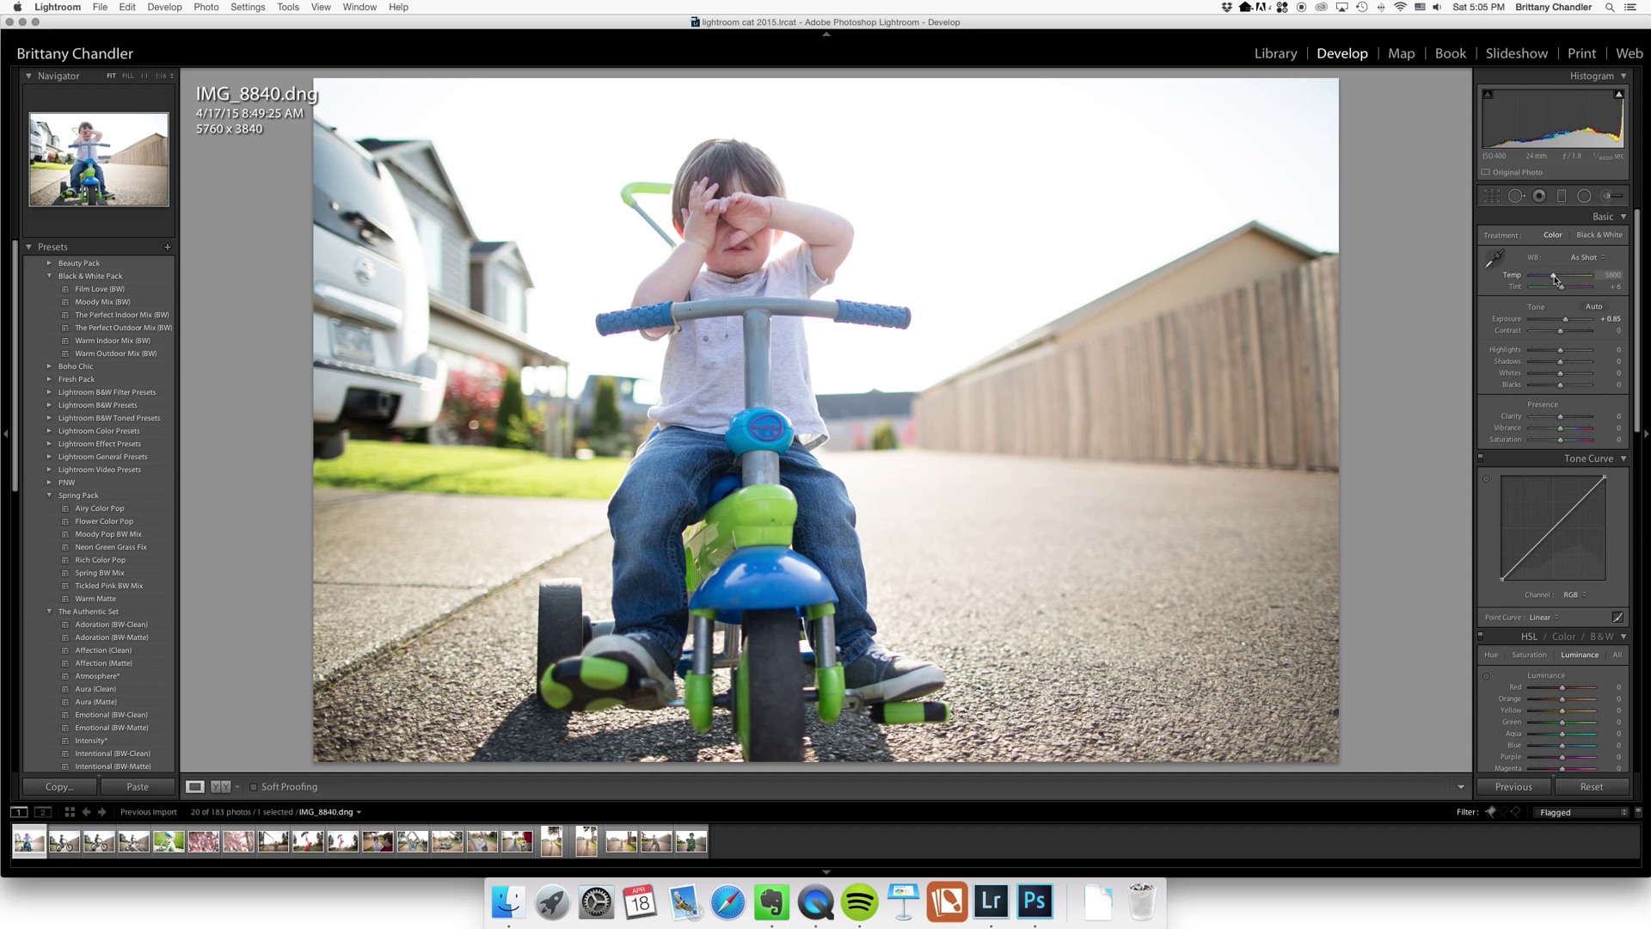
drag(1555, 280, 1557, 281)
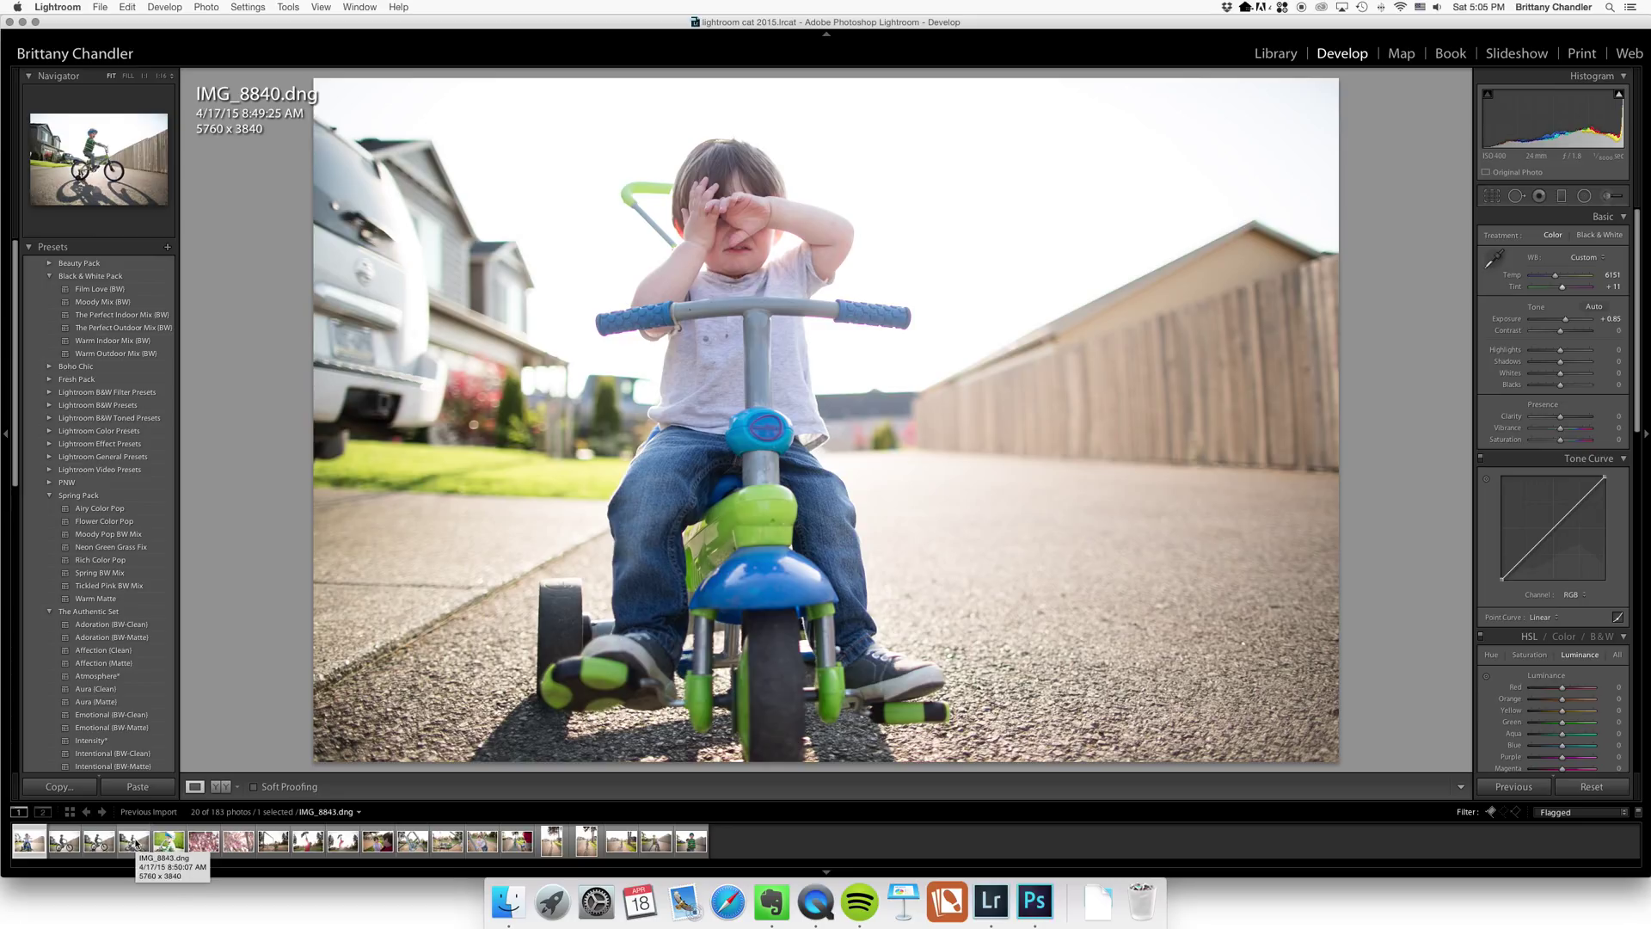
- Select the first four photos and sync only White Balance from IMG_8840
shift+click(135, 842)
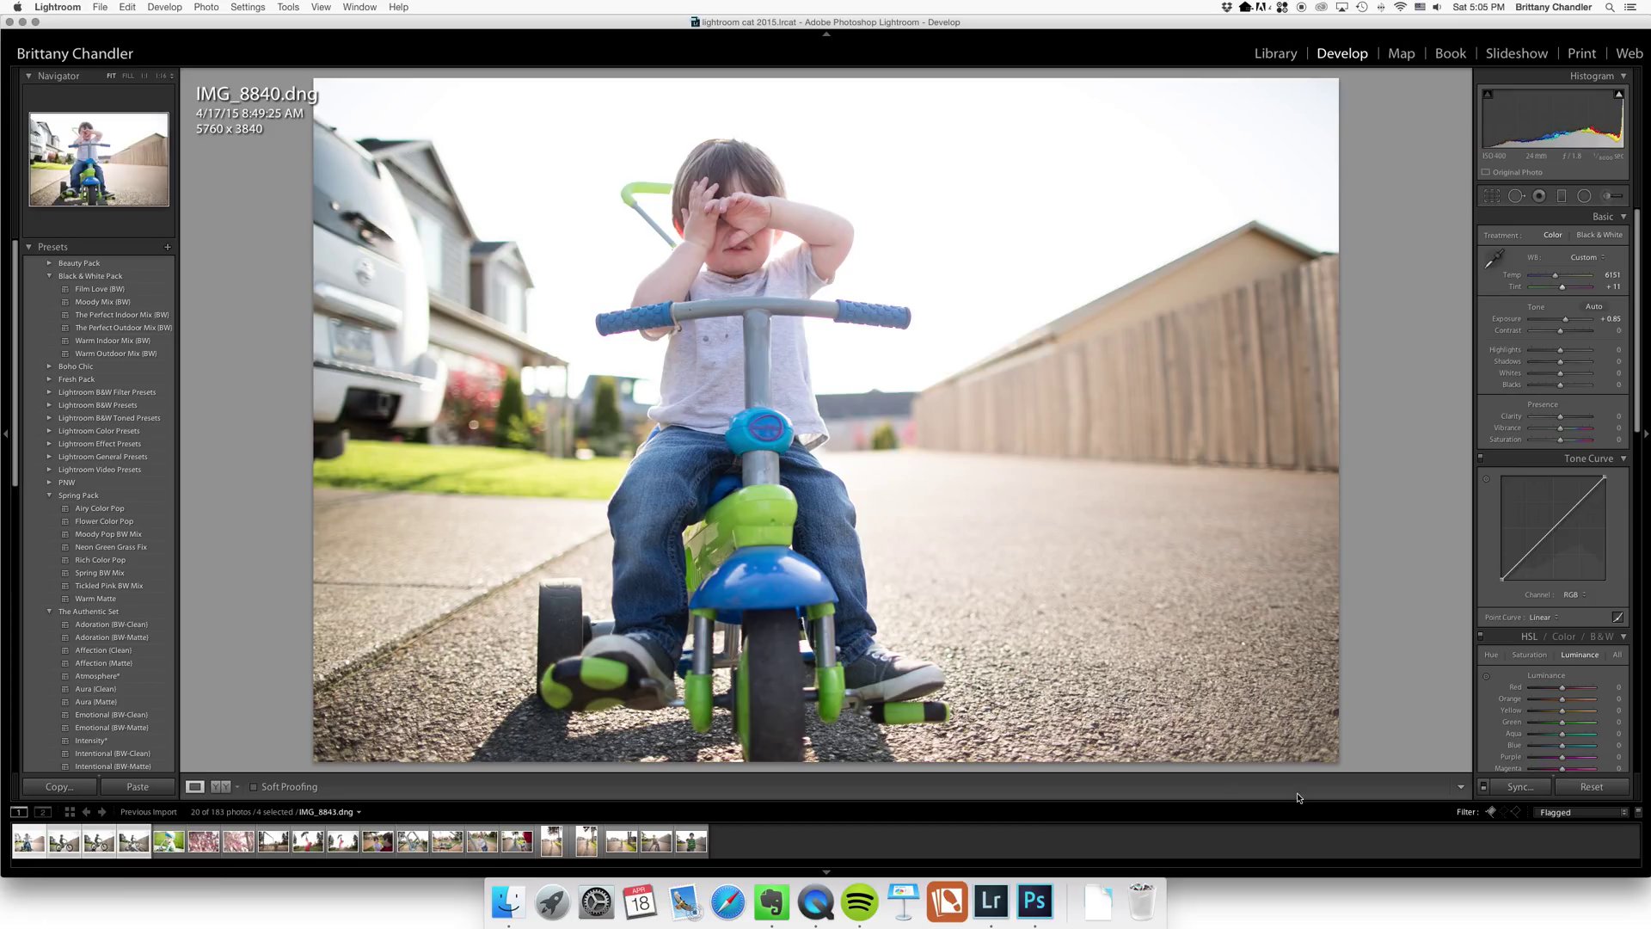
click(1520, 786)
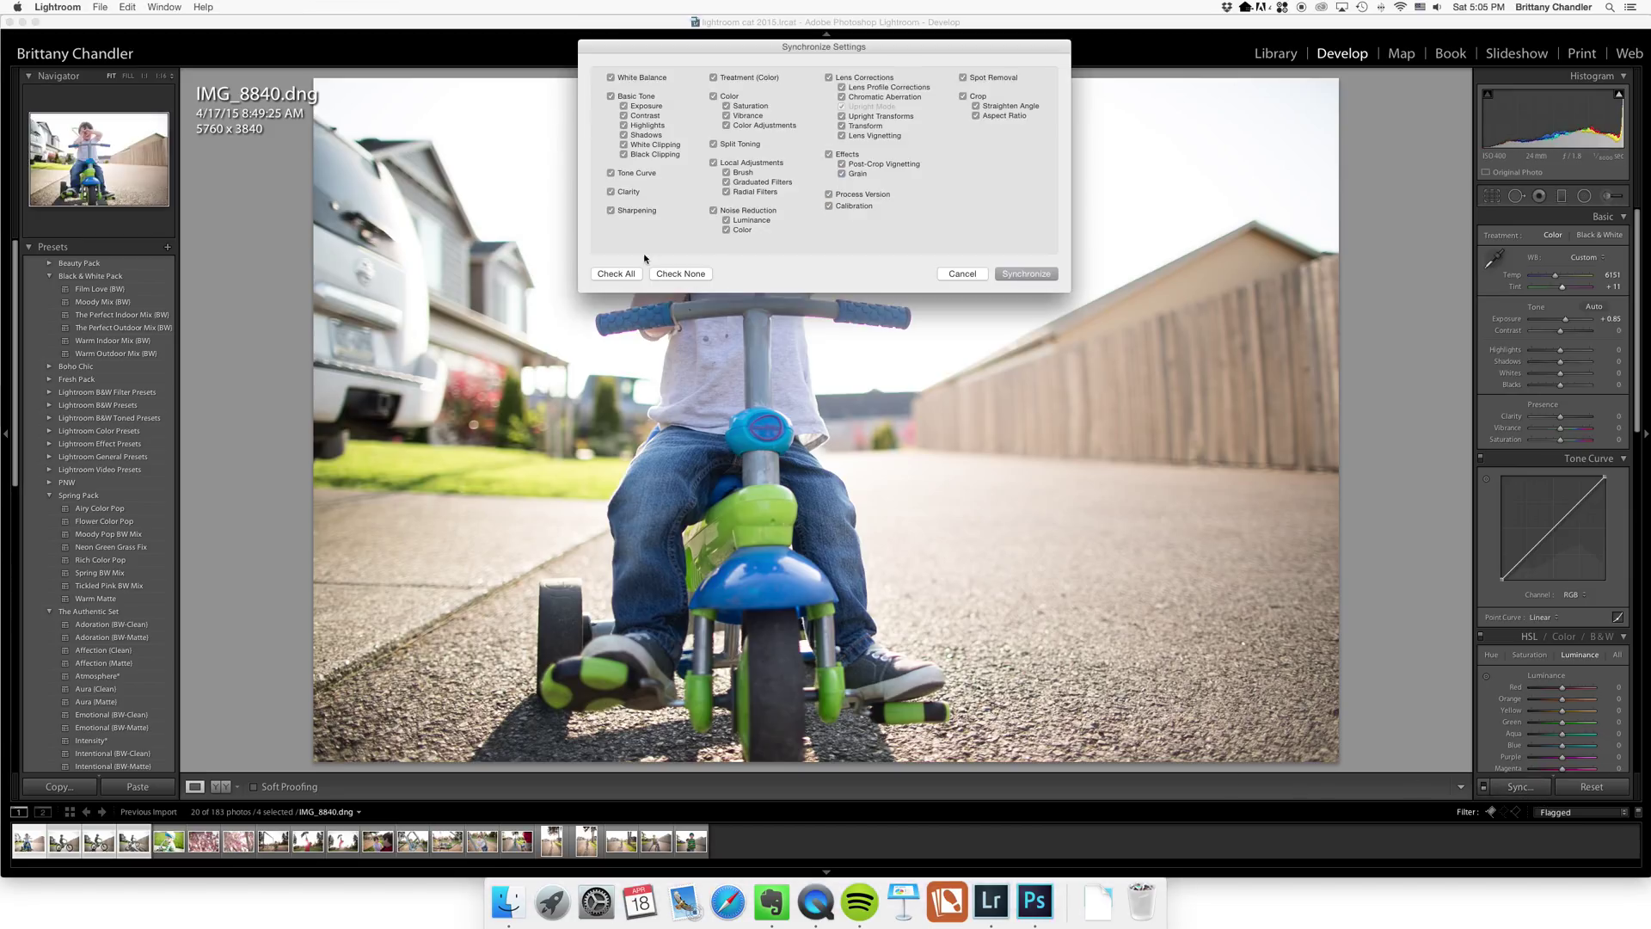
click(678, 274)
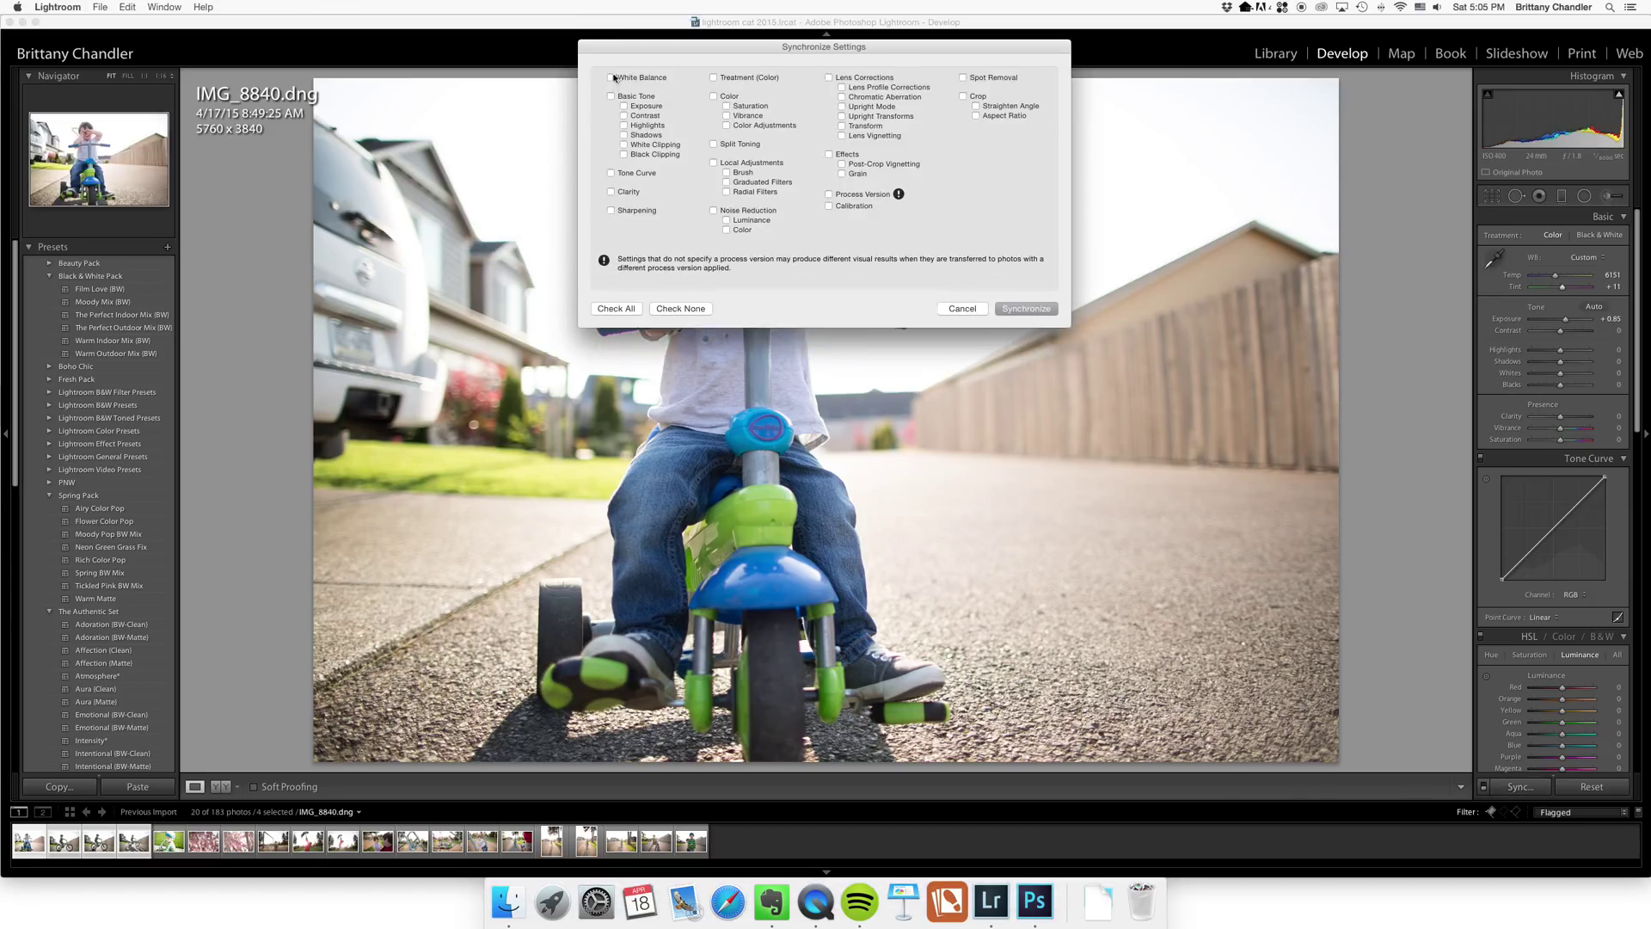
click(1025, 312)
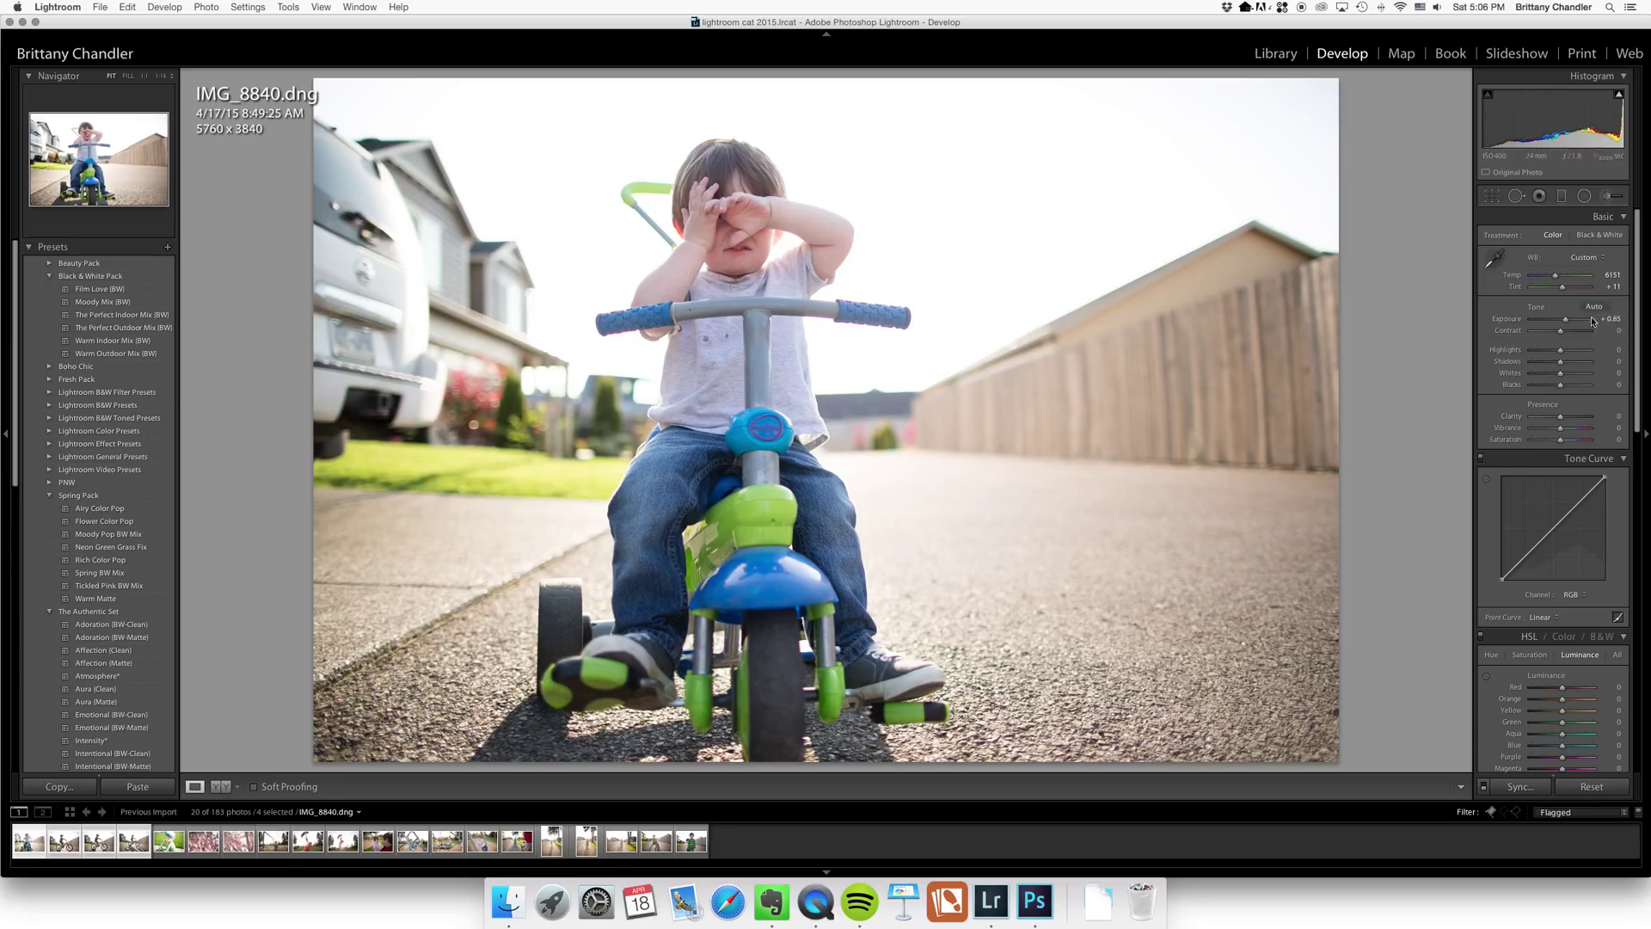
- Raise IMG_8841's exposure and apply the same settings to IMG_8842
click(60, 843)
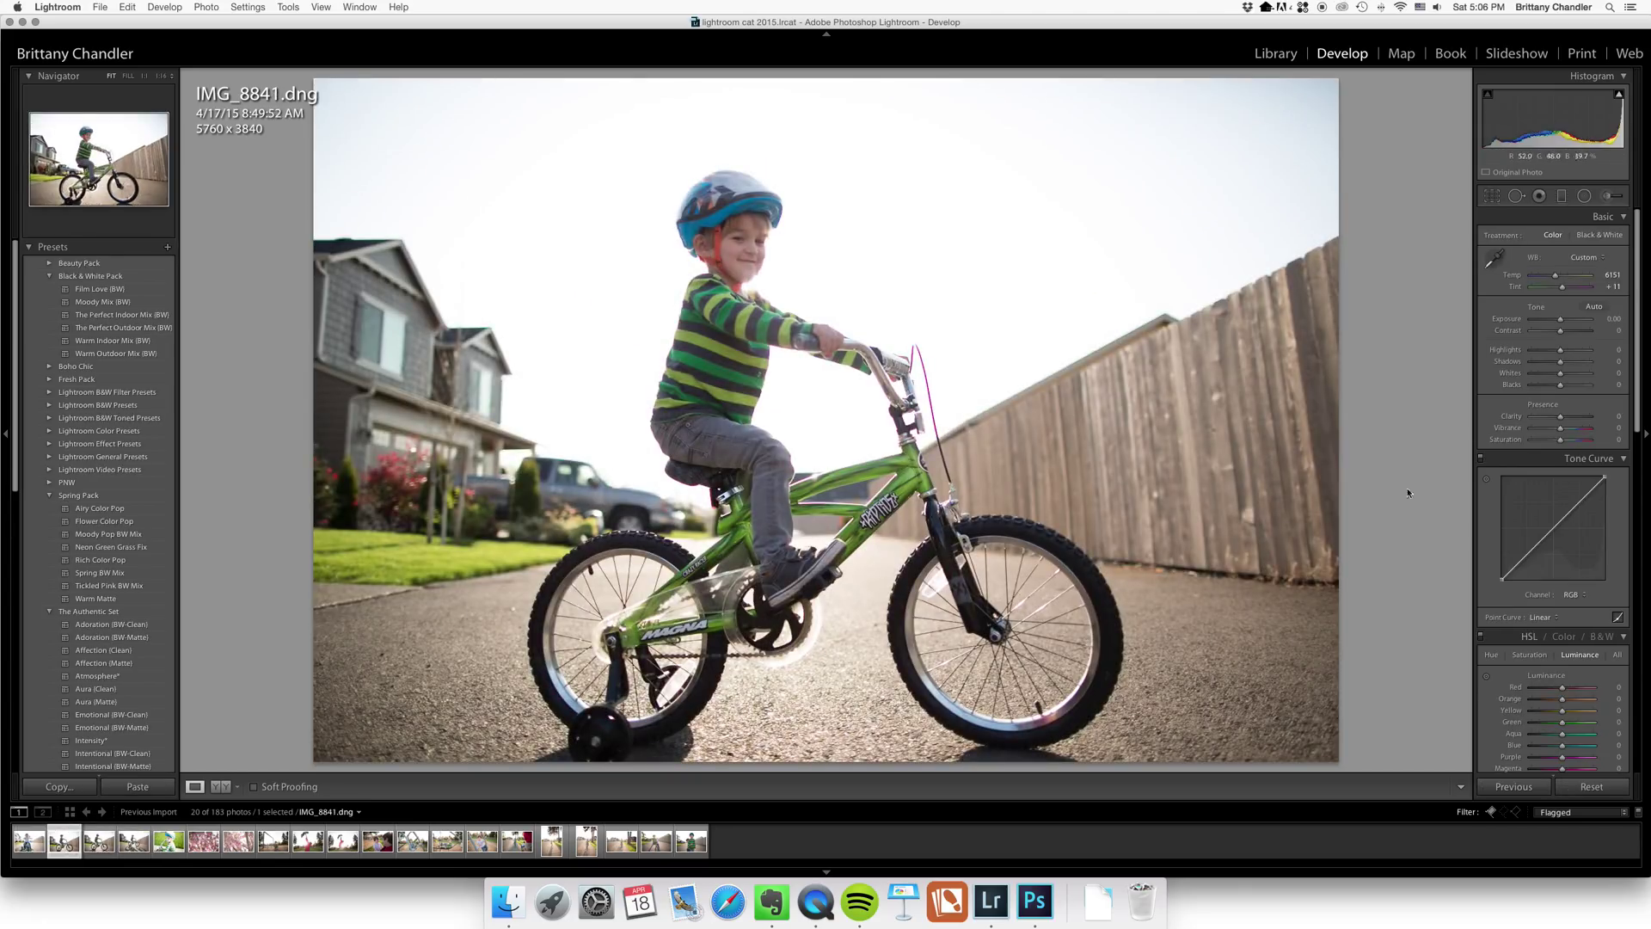
drag(1560, 321, 1564, 324)
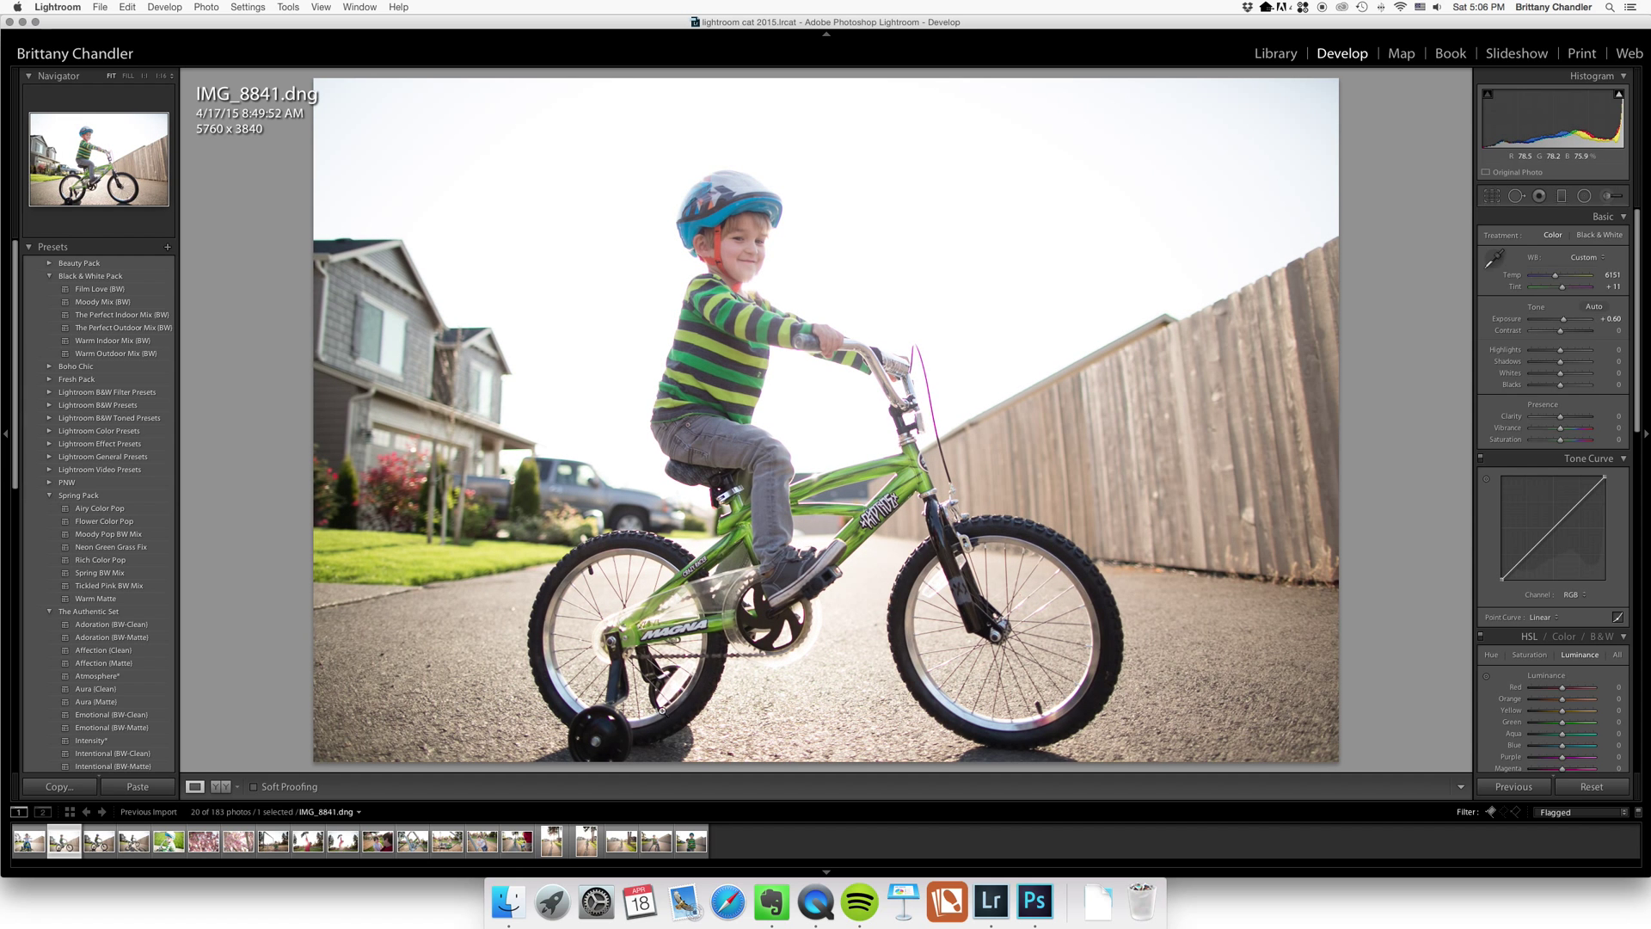
click(93, 844)
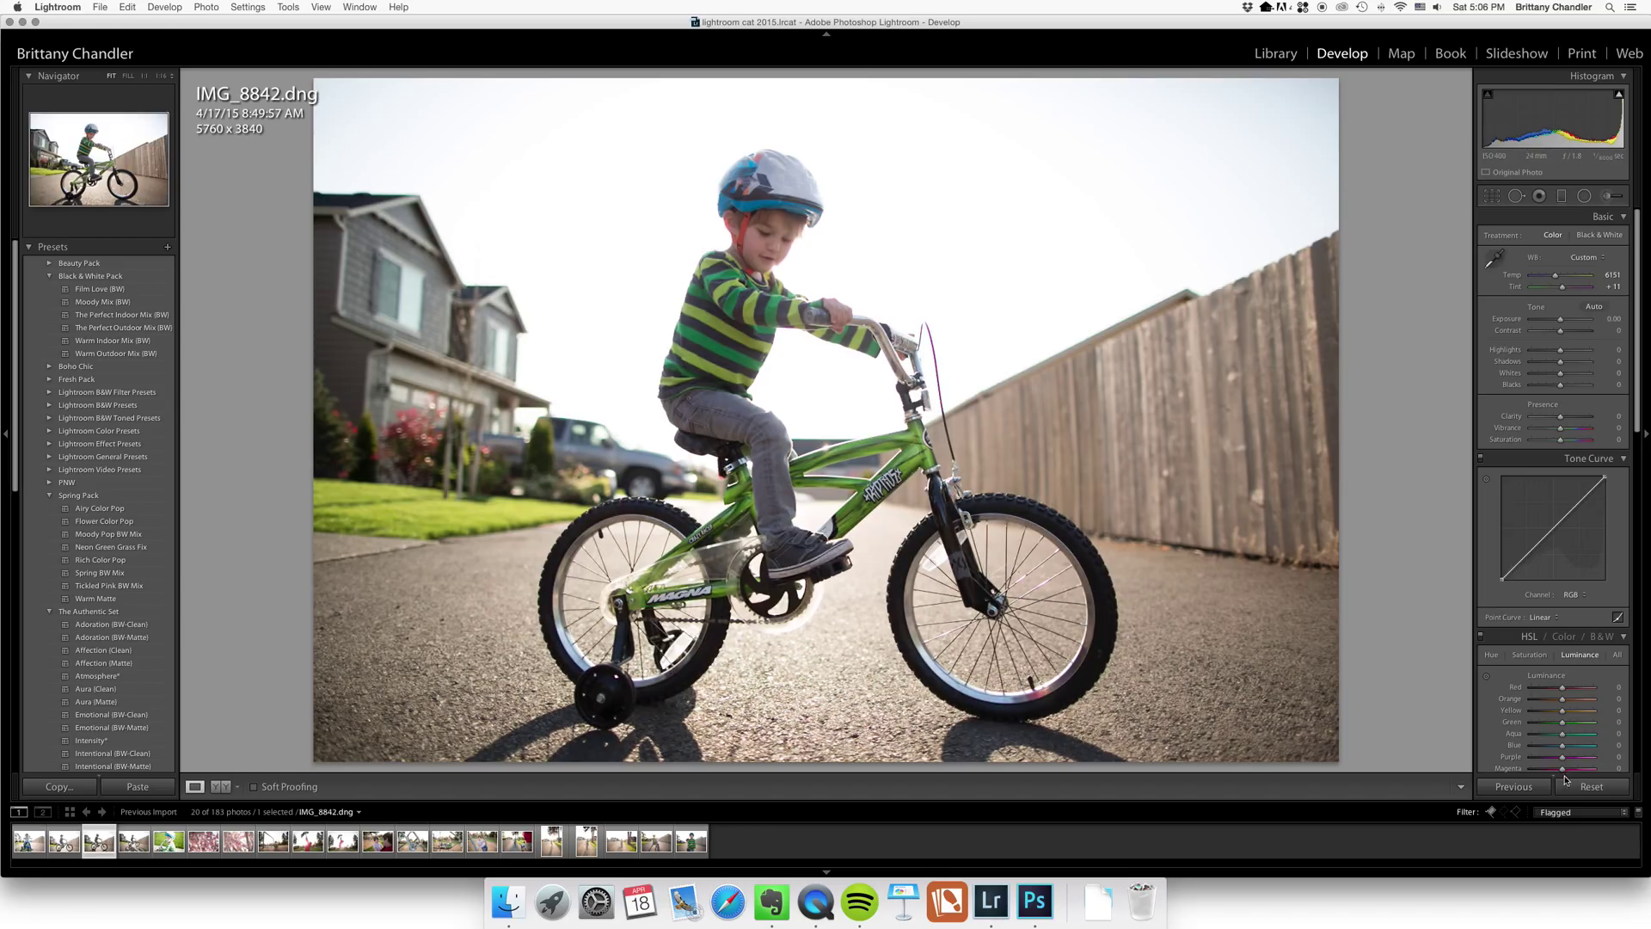
click(1523, 789)
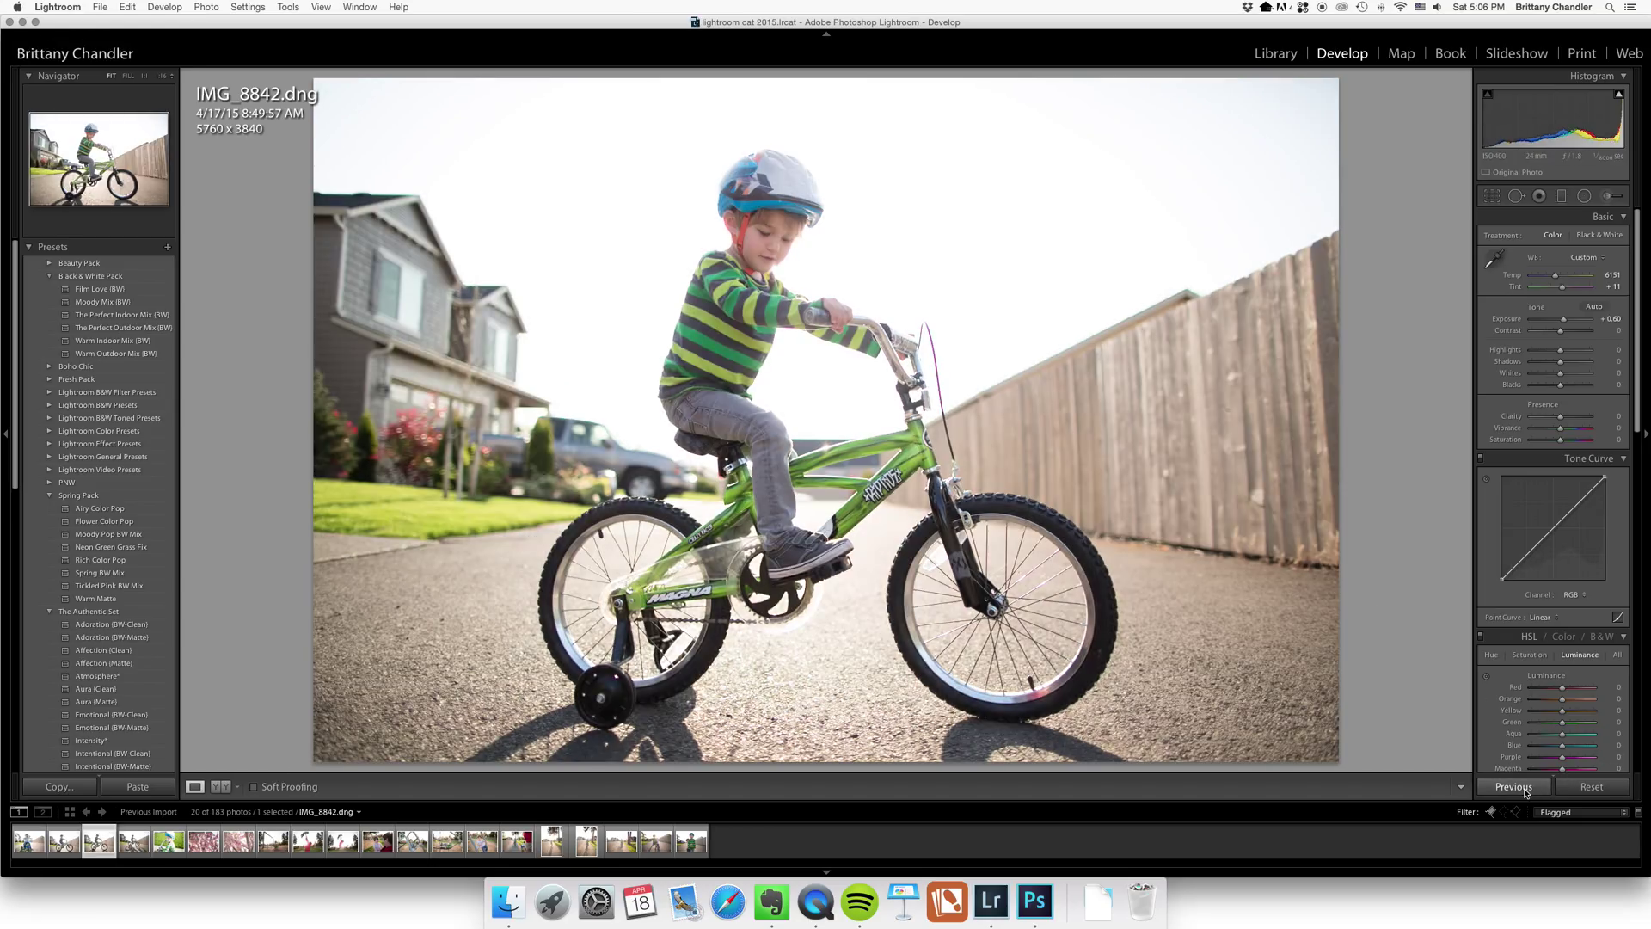
- Straighten IMG_8843 by about 1.3 degrees with the crop tool
key(Right)
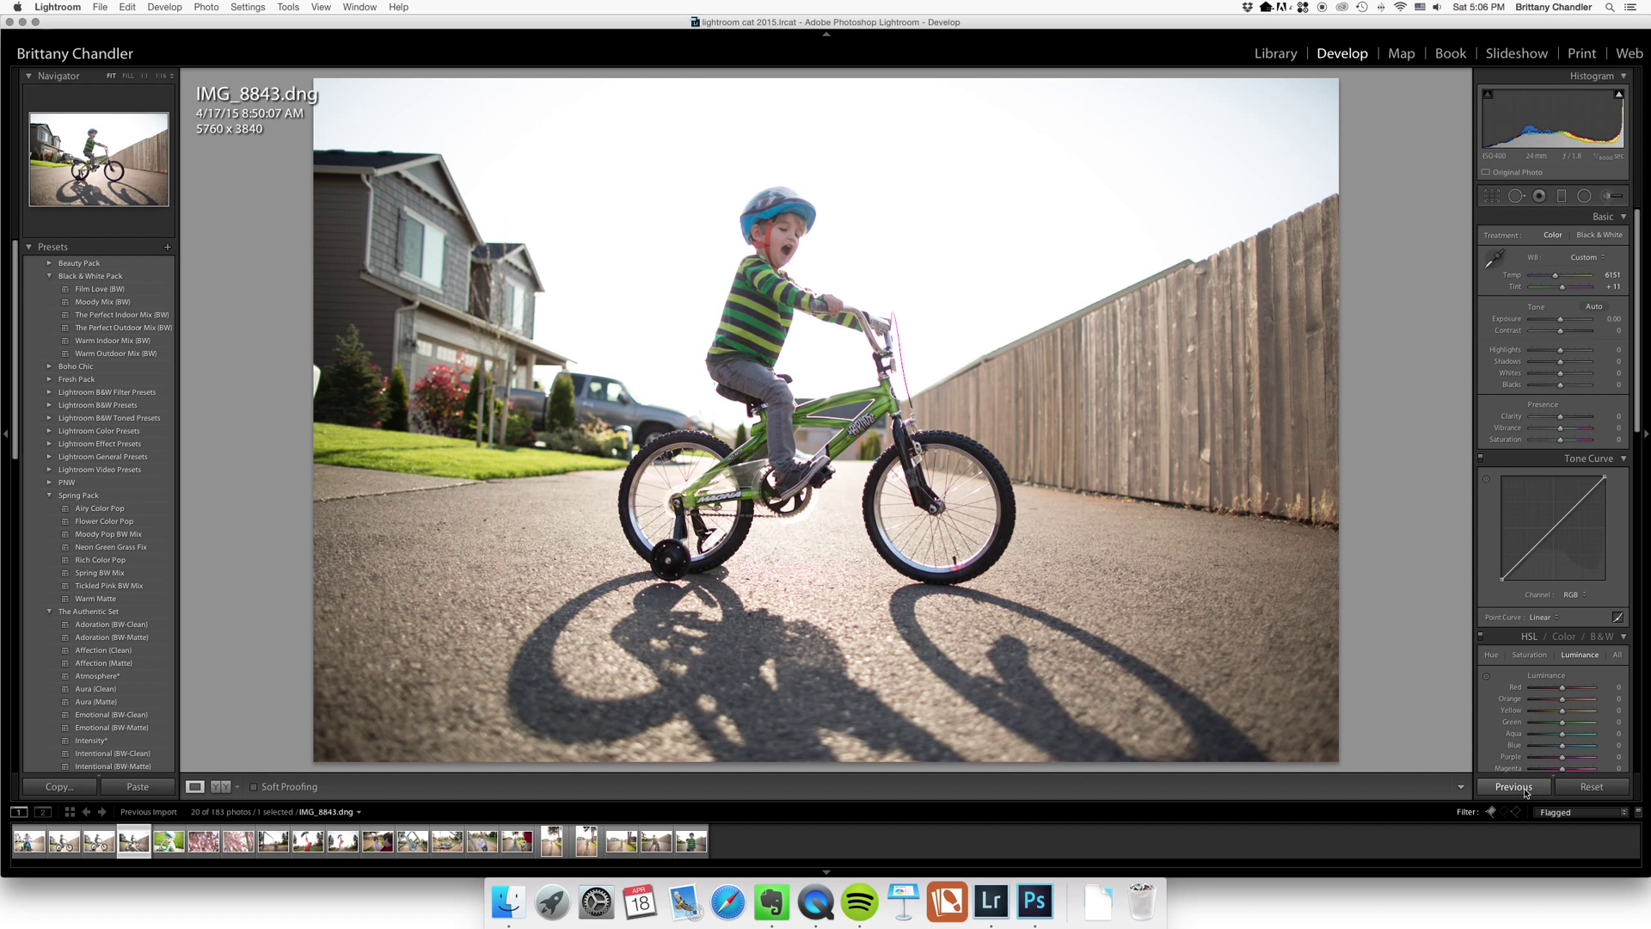
click(1492, 196)
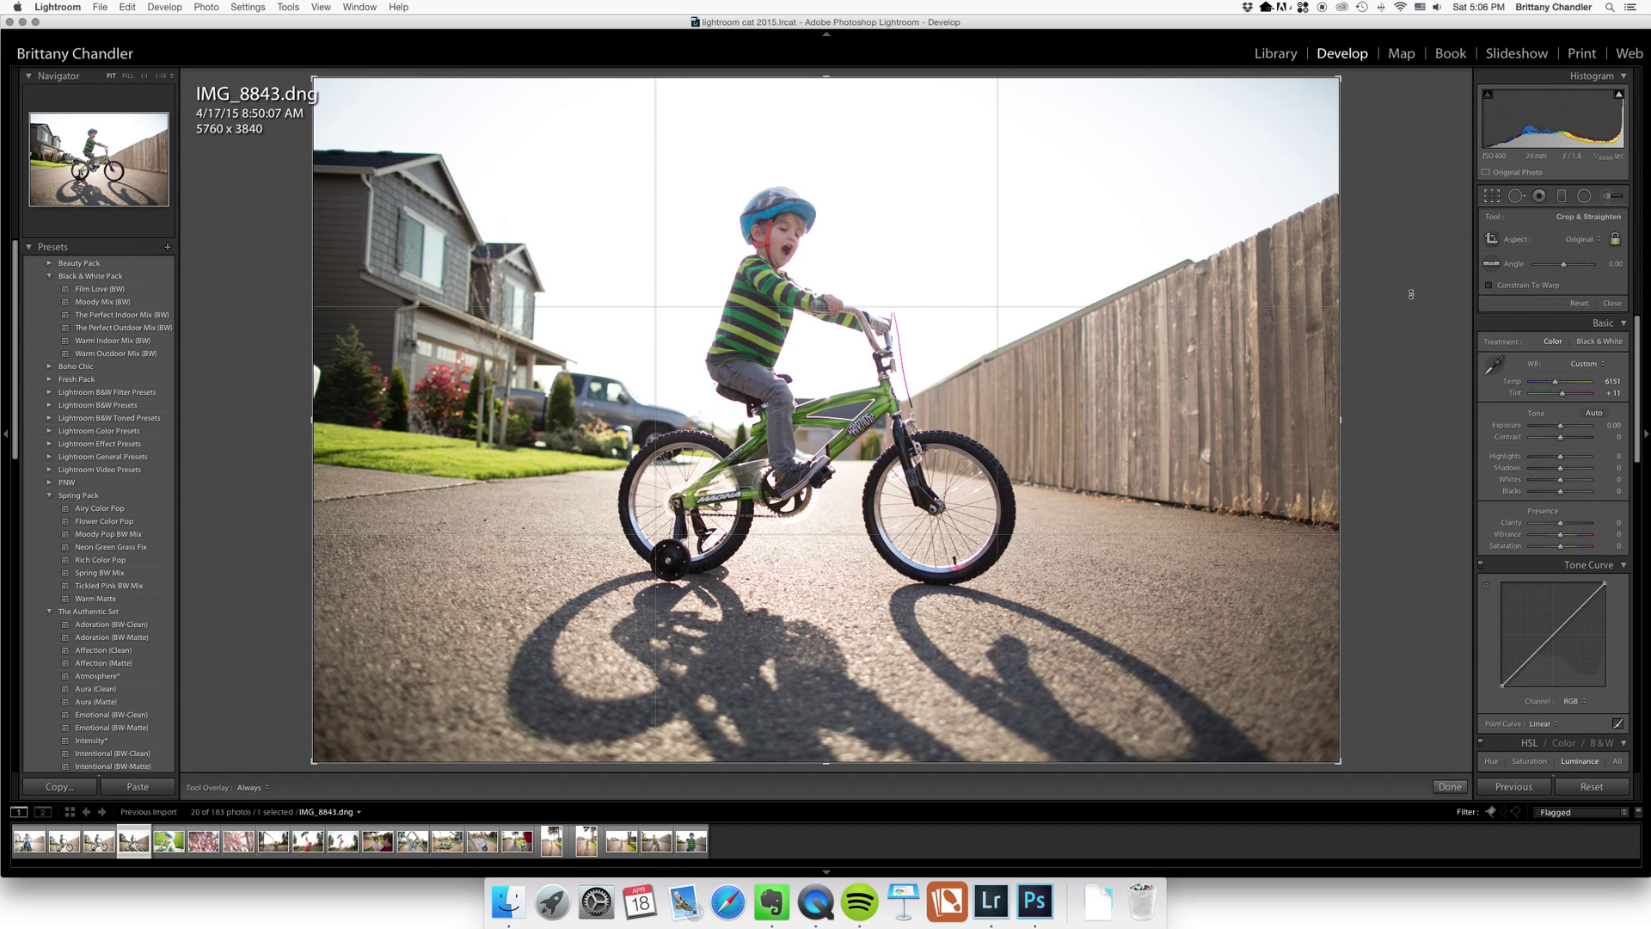
drag(1410, 294, 1406, 288)
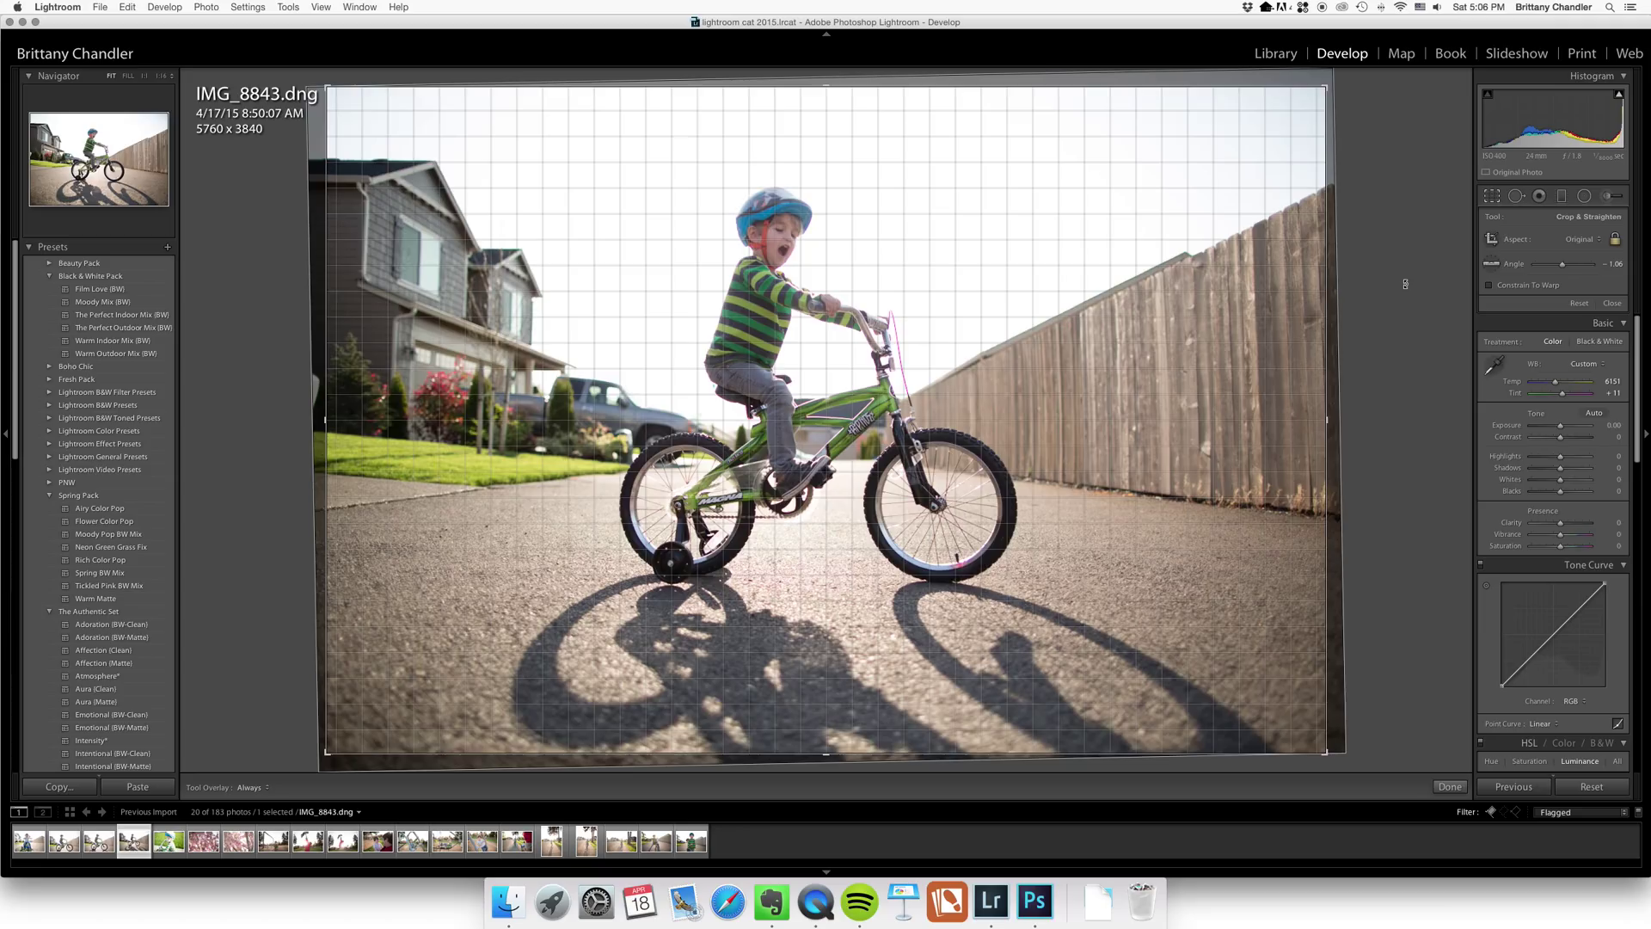
click(1450, 787)
- Lower IMG_8844's exposure and warm it to Temp 6023, Tint +16
click(166, 844)
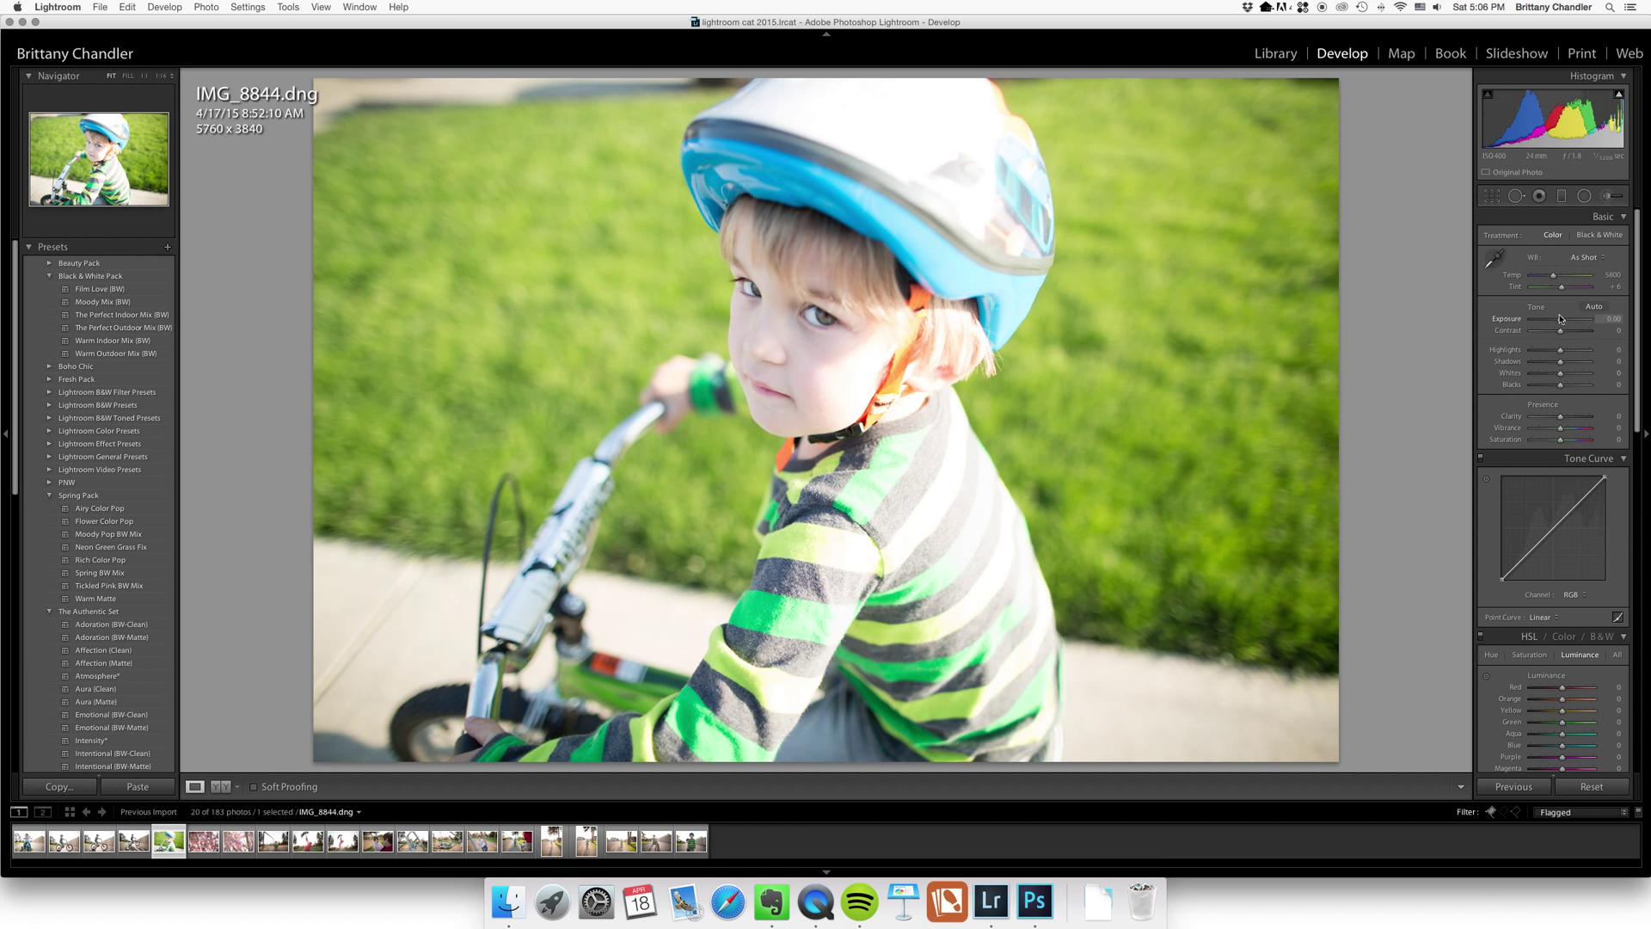
drag(1561, 318, 1553, 352)
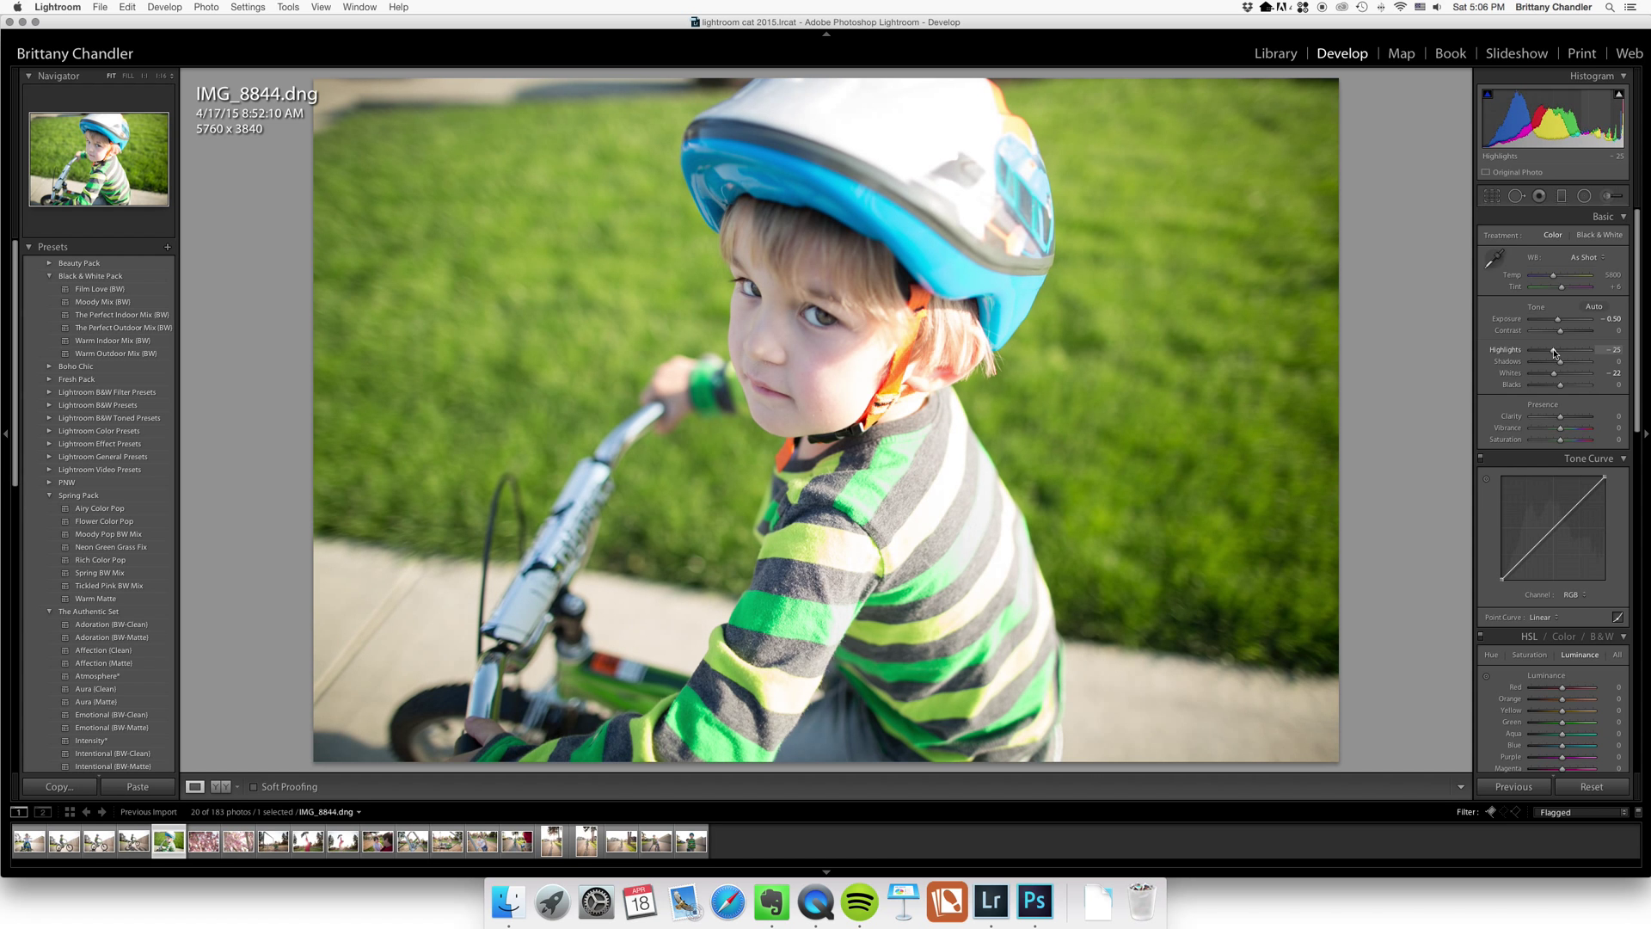
drag(1553, 280, 1555, 280)
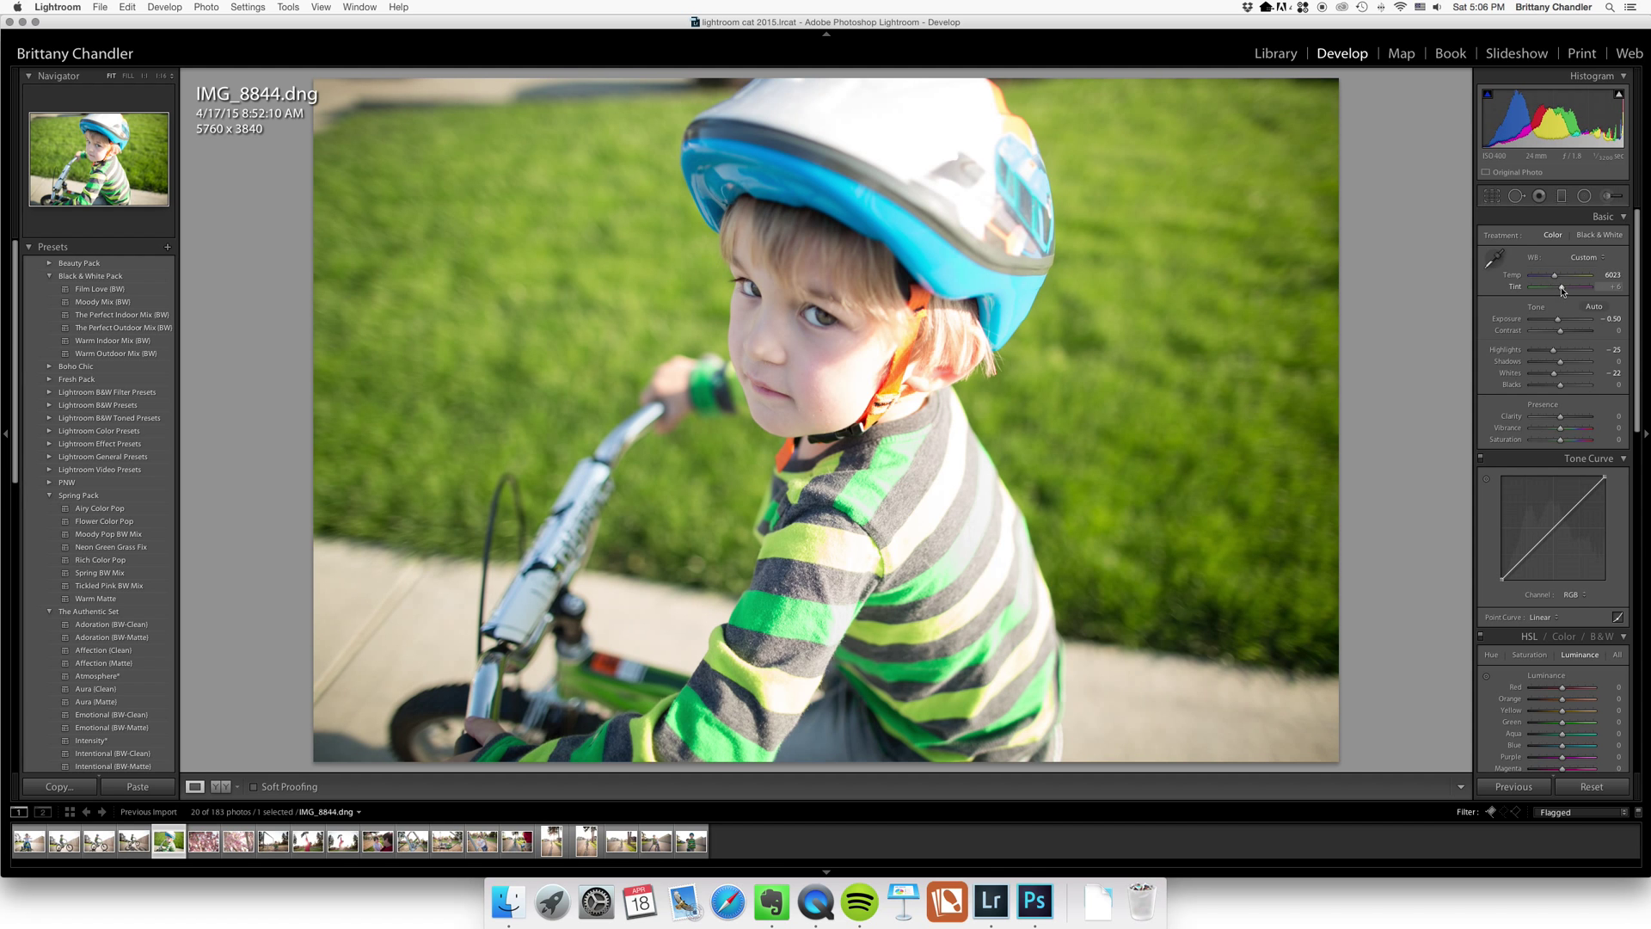
drag(1563, 291, 1564, 292)
- Warm IMG_8852 to Temp 6310, copy that to IMG_8886, and bring up IMG_8893
click(203, 841)
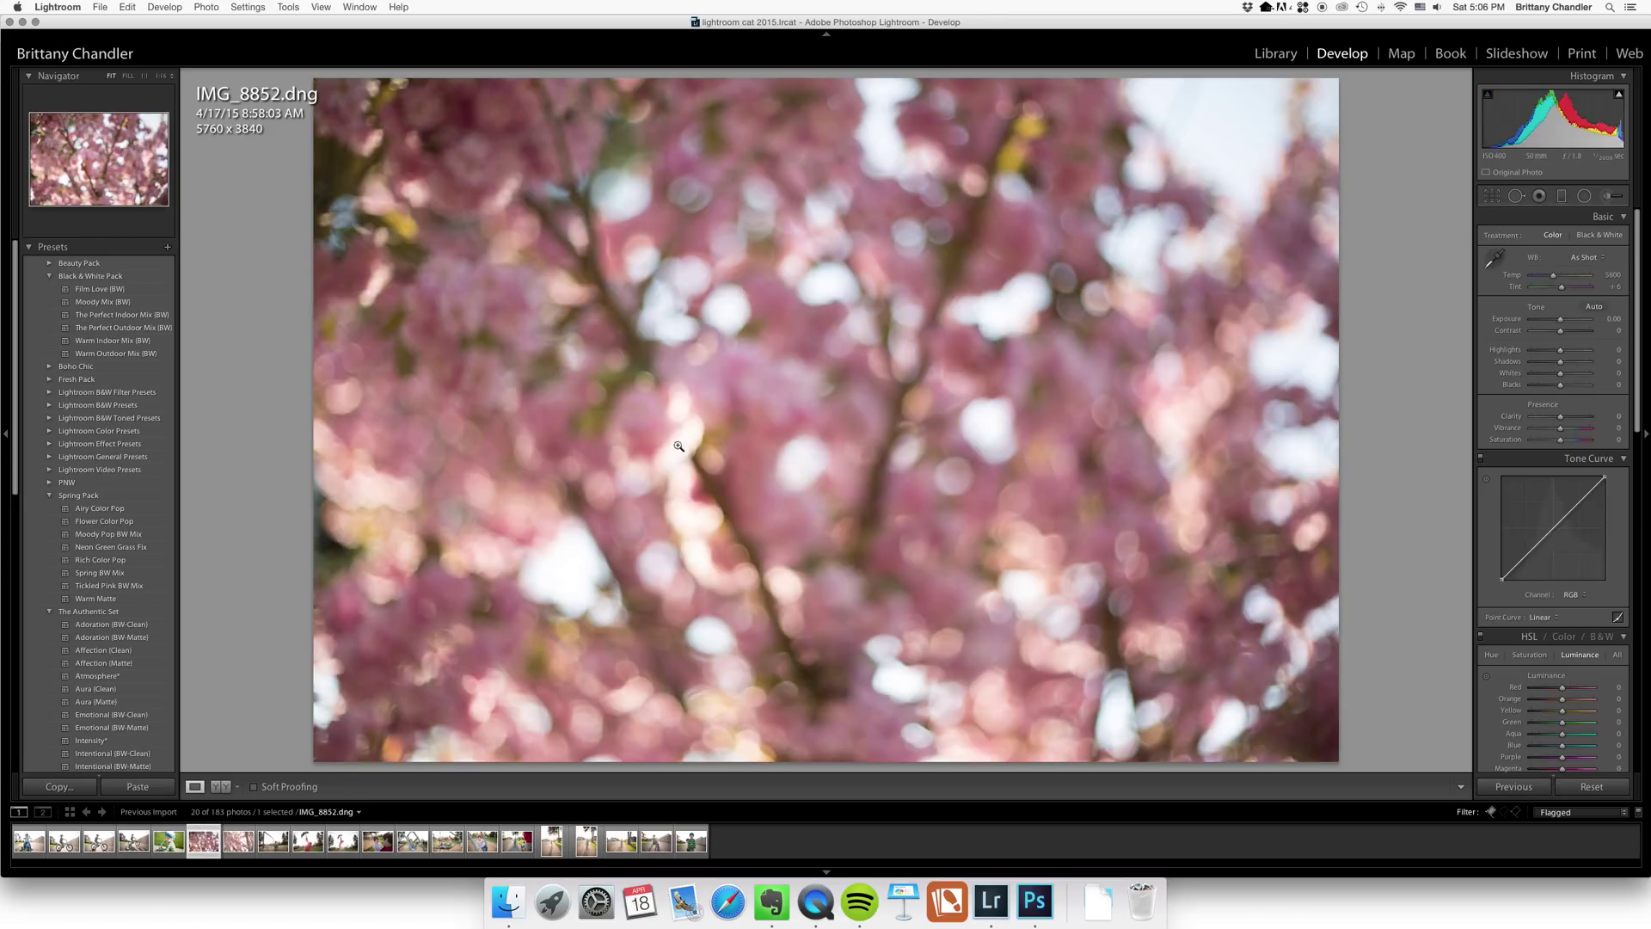
drag(1553, 275, 1558, 280)
click(238, 840)
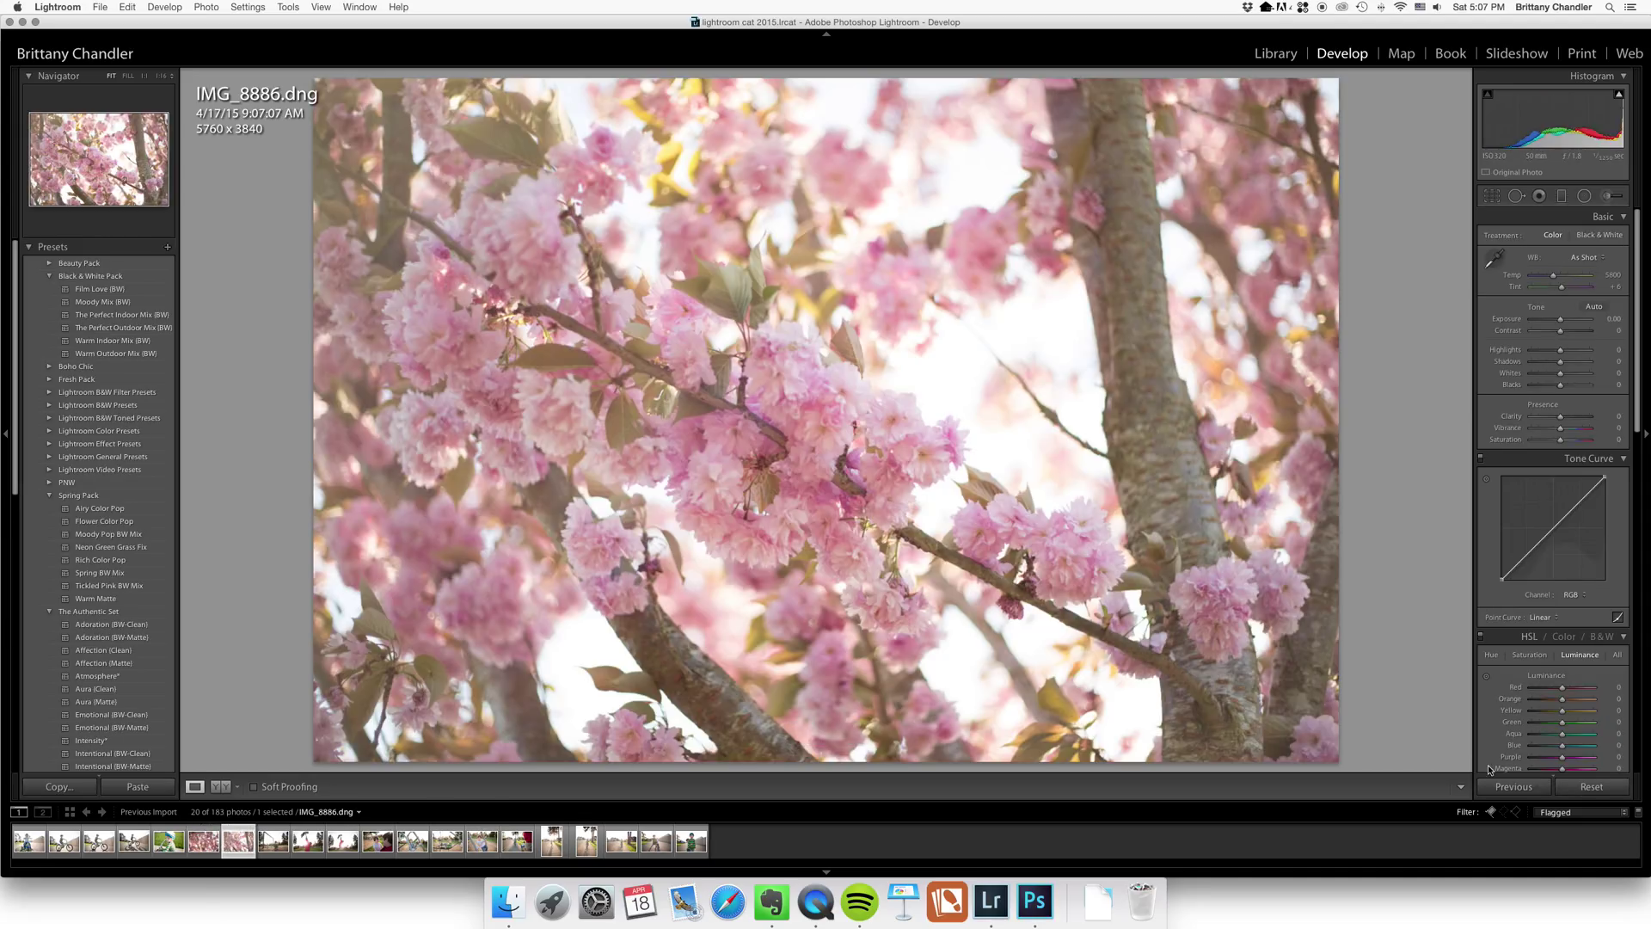
click(1502, 784)
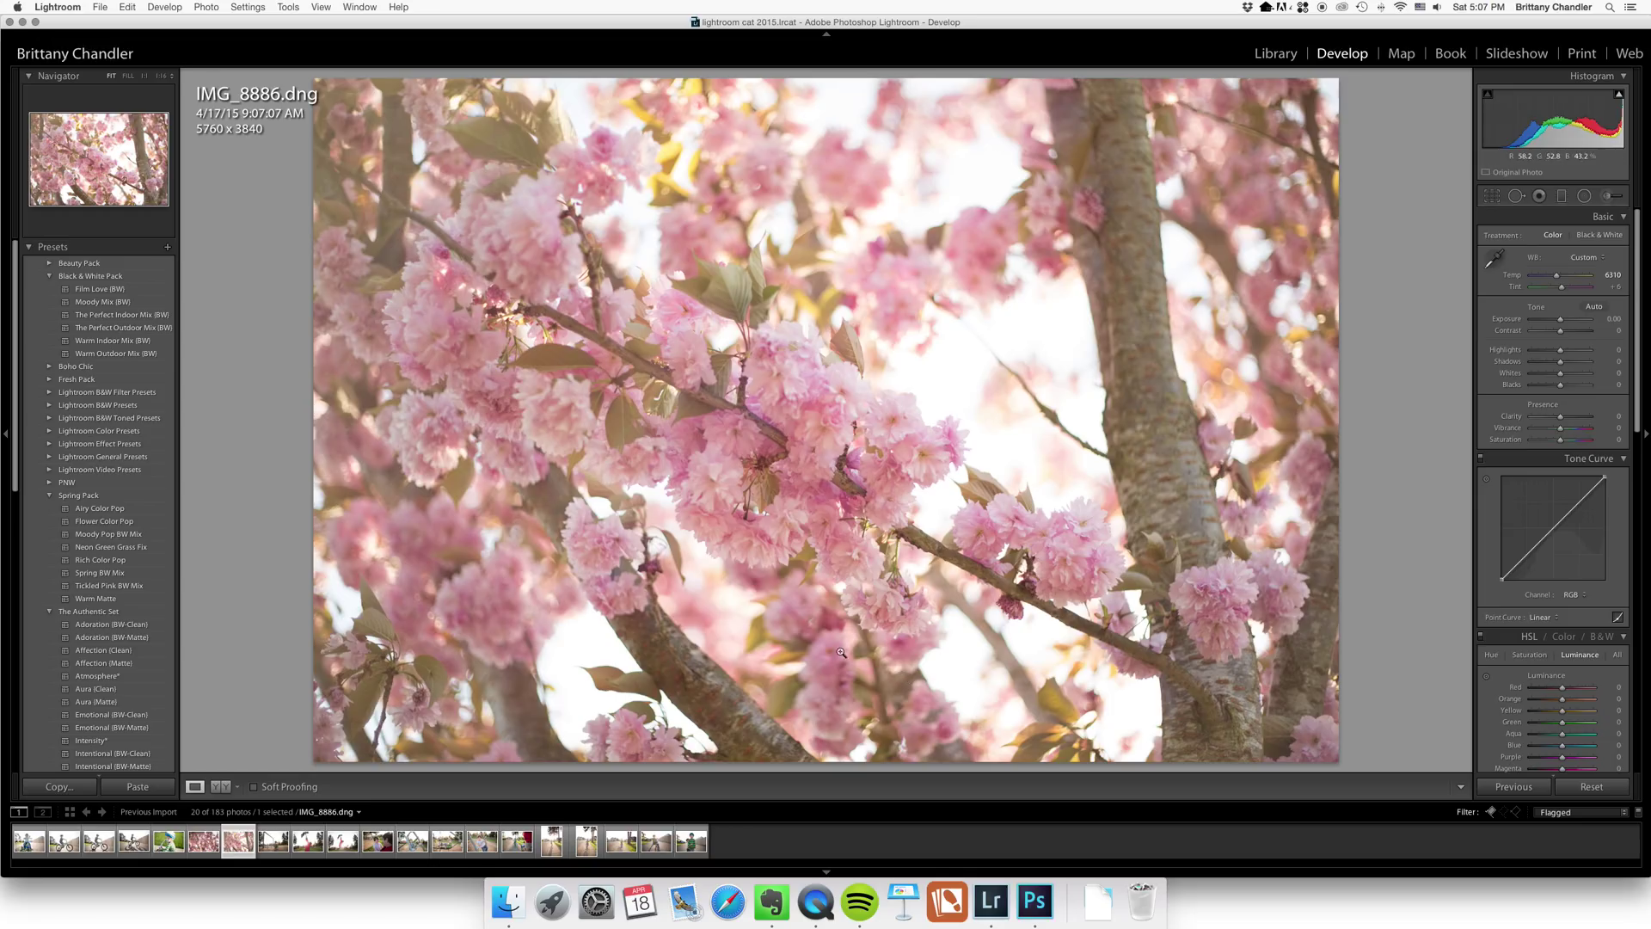
click(273, 847)
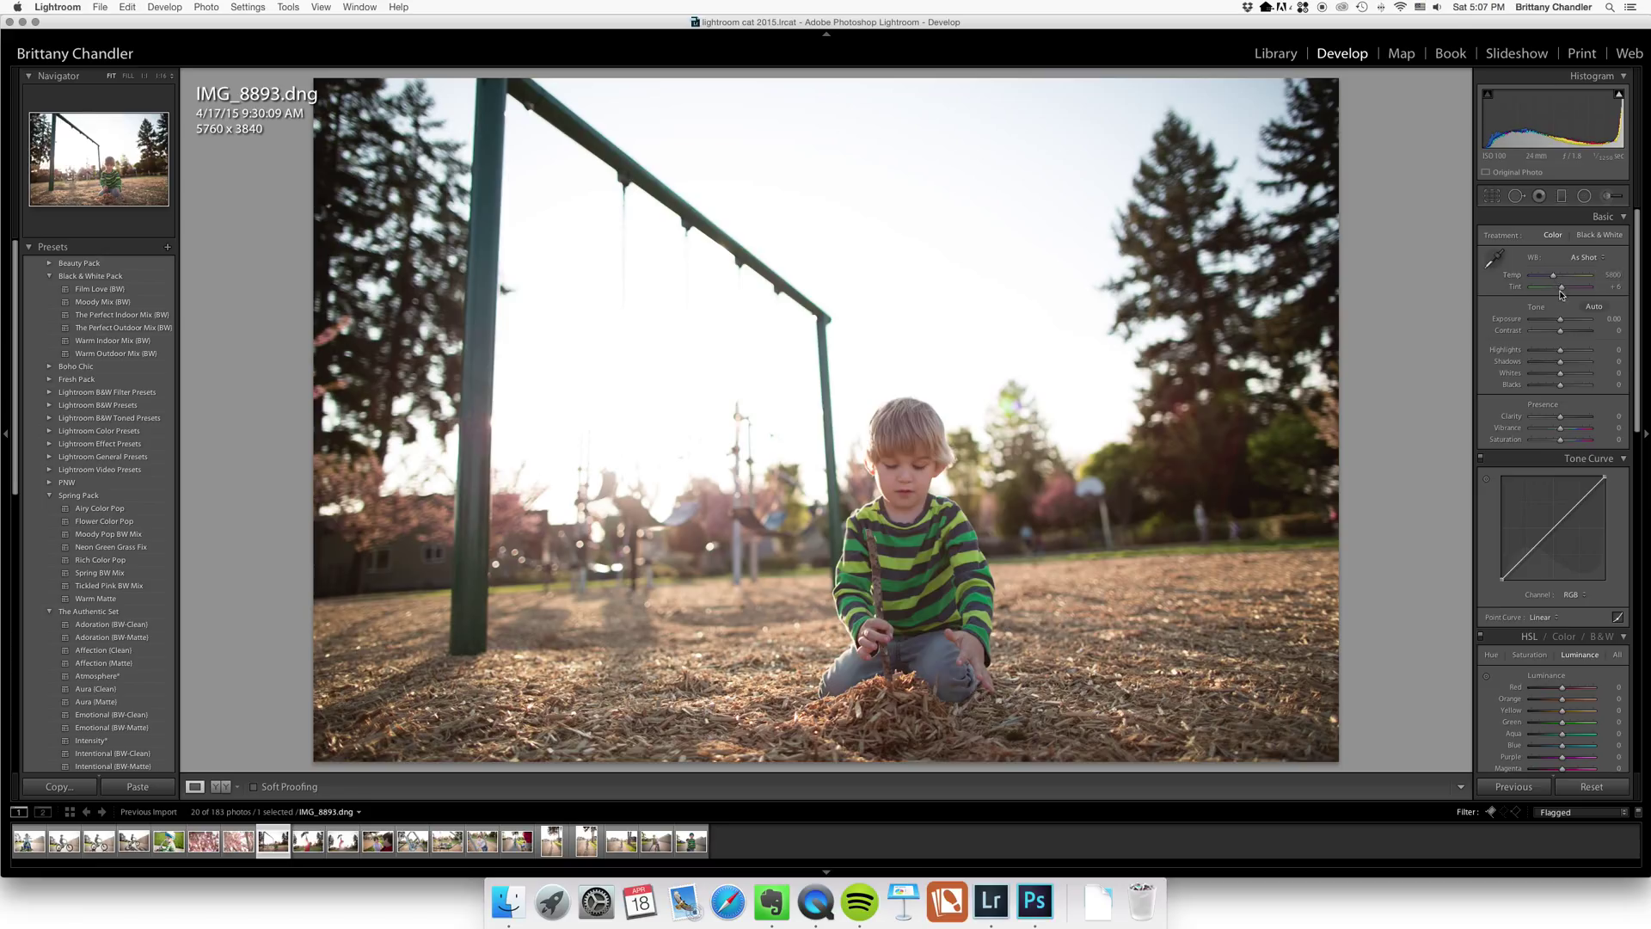
- Set IMG_8893 to Tint +12, Temp 5815 and Exposure +0.30
drag(1561, 287, 1562, 291)
drag(1554, 275, 1553, 276)
drag(1560, 319, 1562, 324)
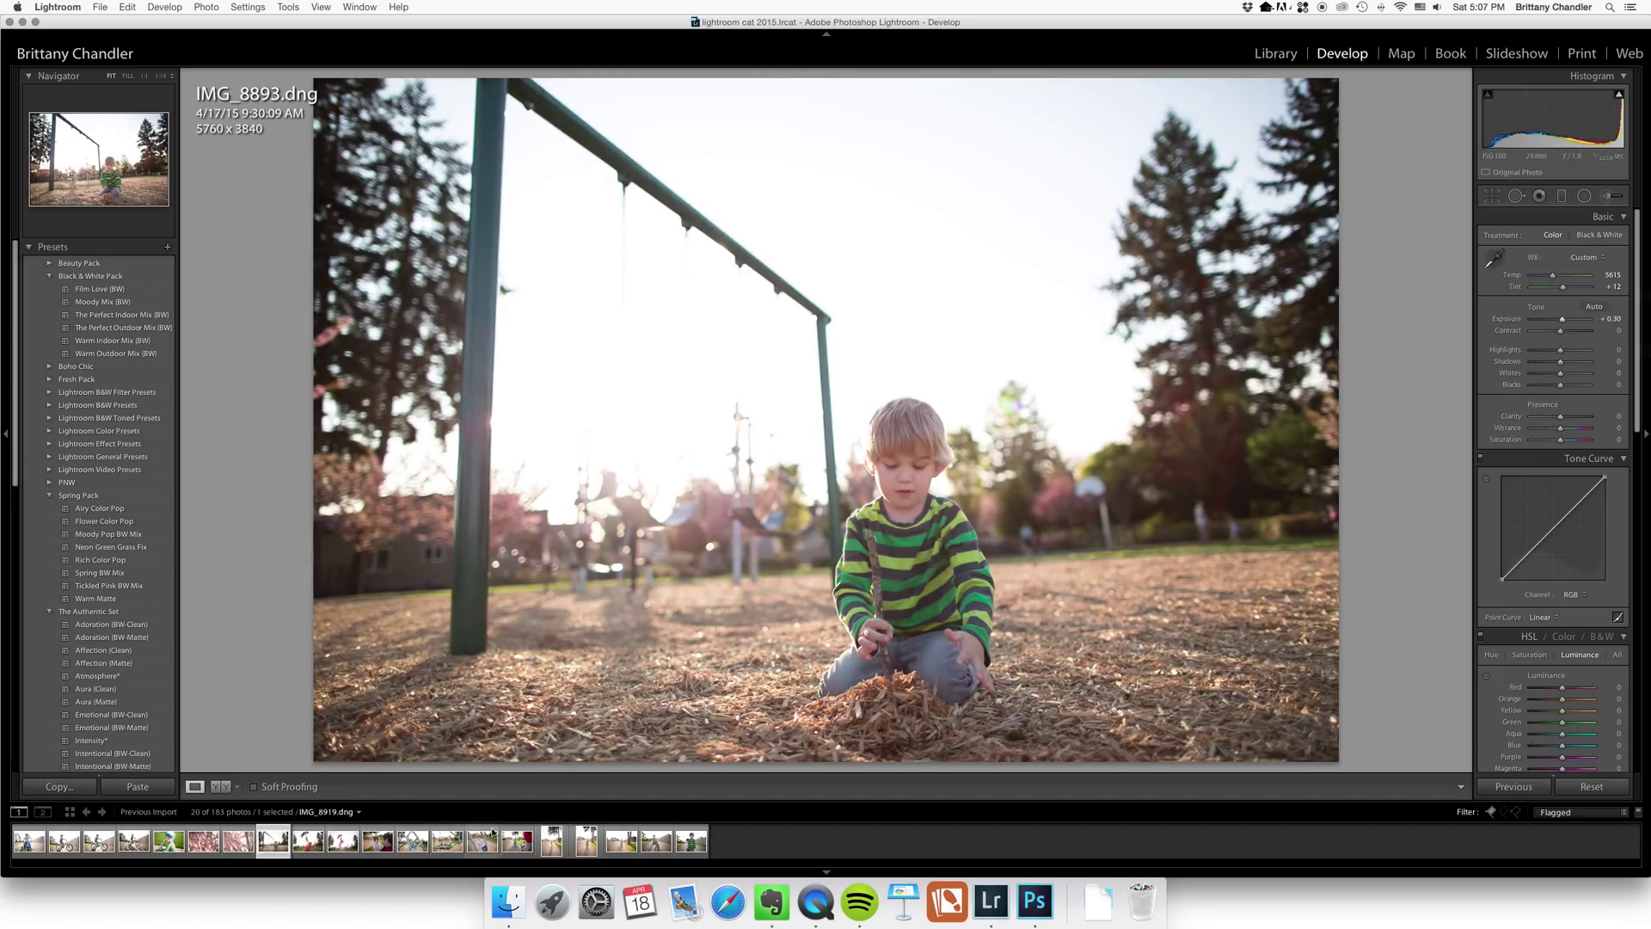
- Sync only White Balance from IMG_8893 across the 13 photos from it onward
shift+click(704, 841)
click(1539, 788)
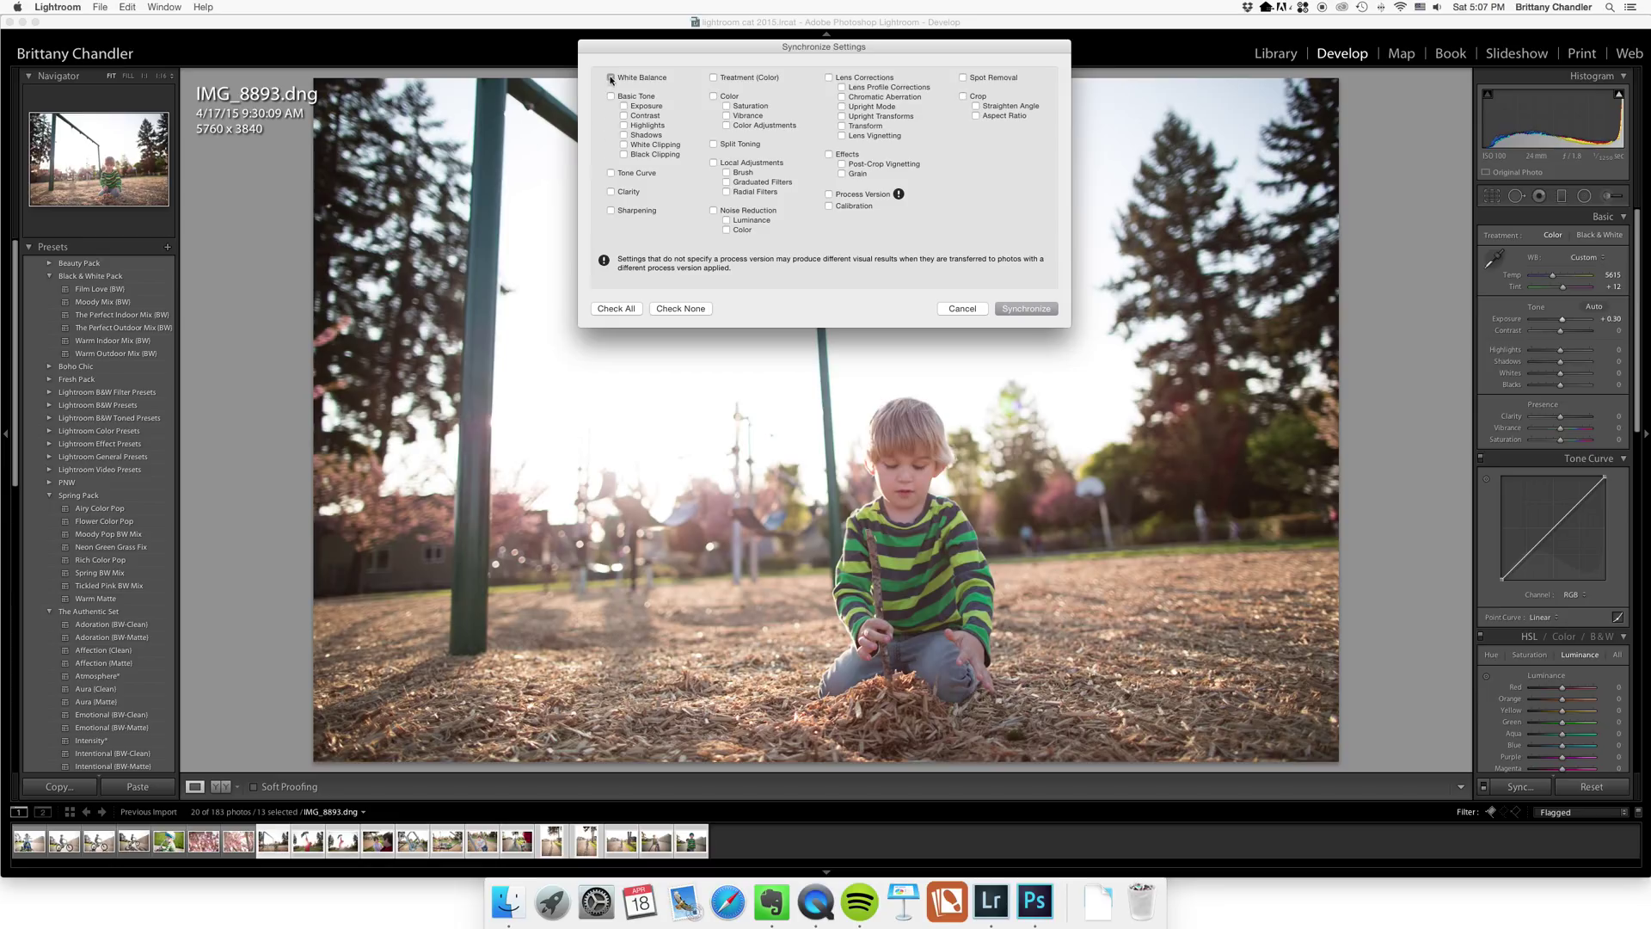
click(1028, 309)
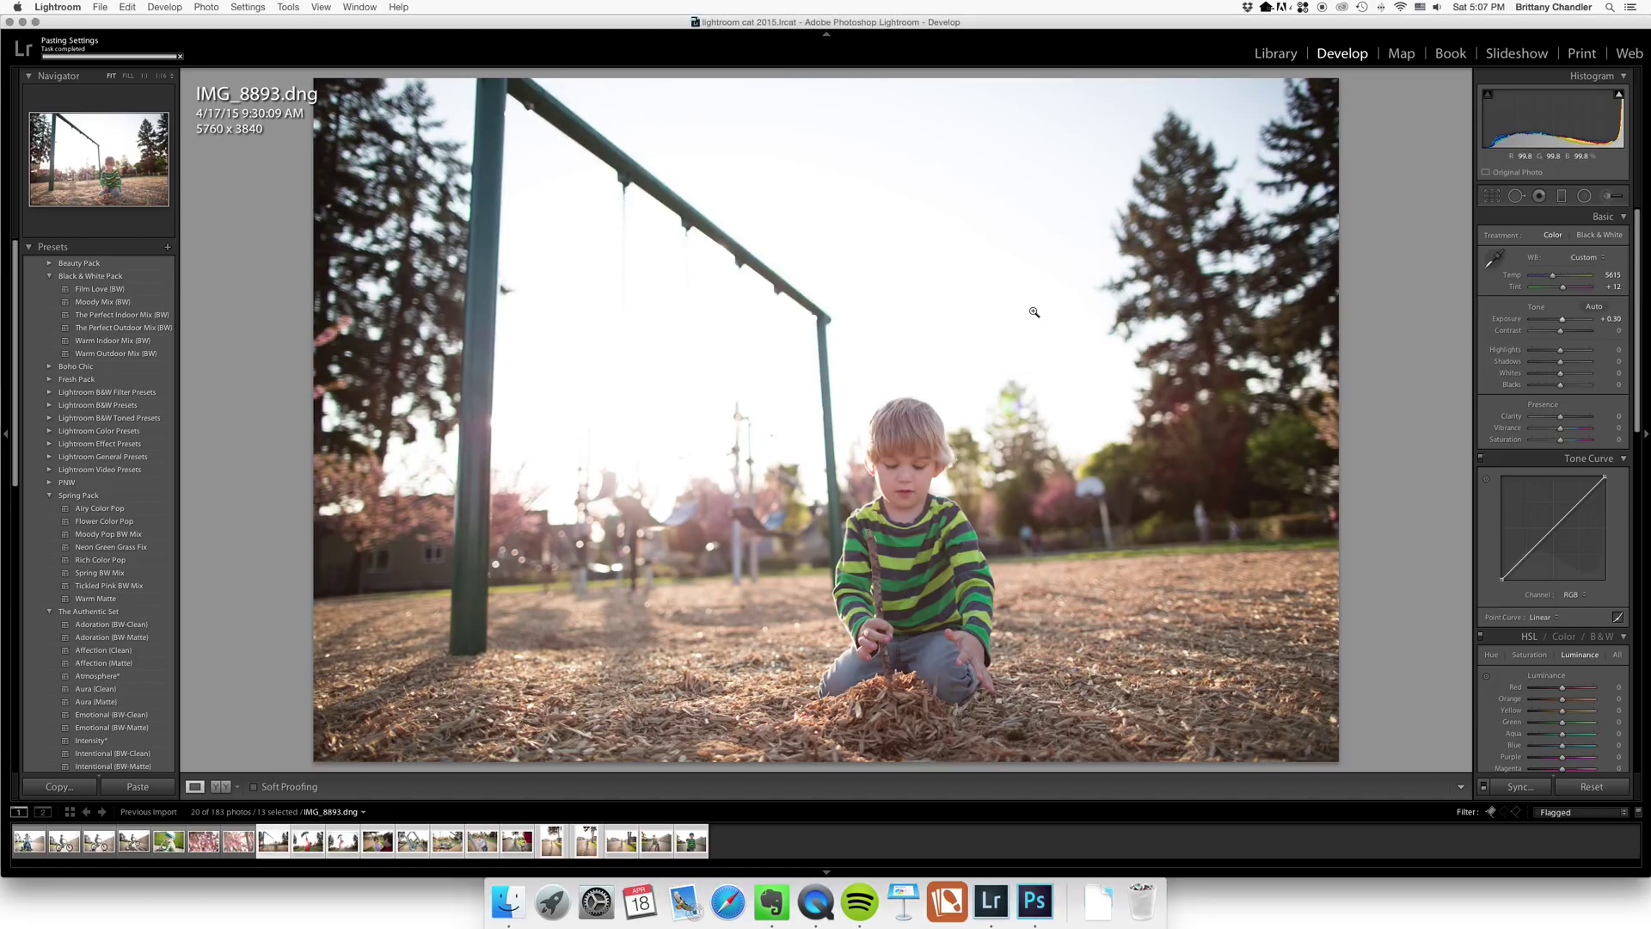
- Straighten the swing photo IMG_8893 slightly to level it
click(273, 848)
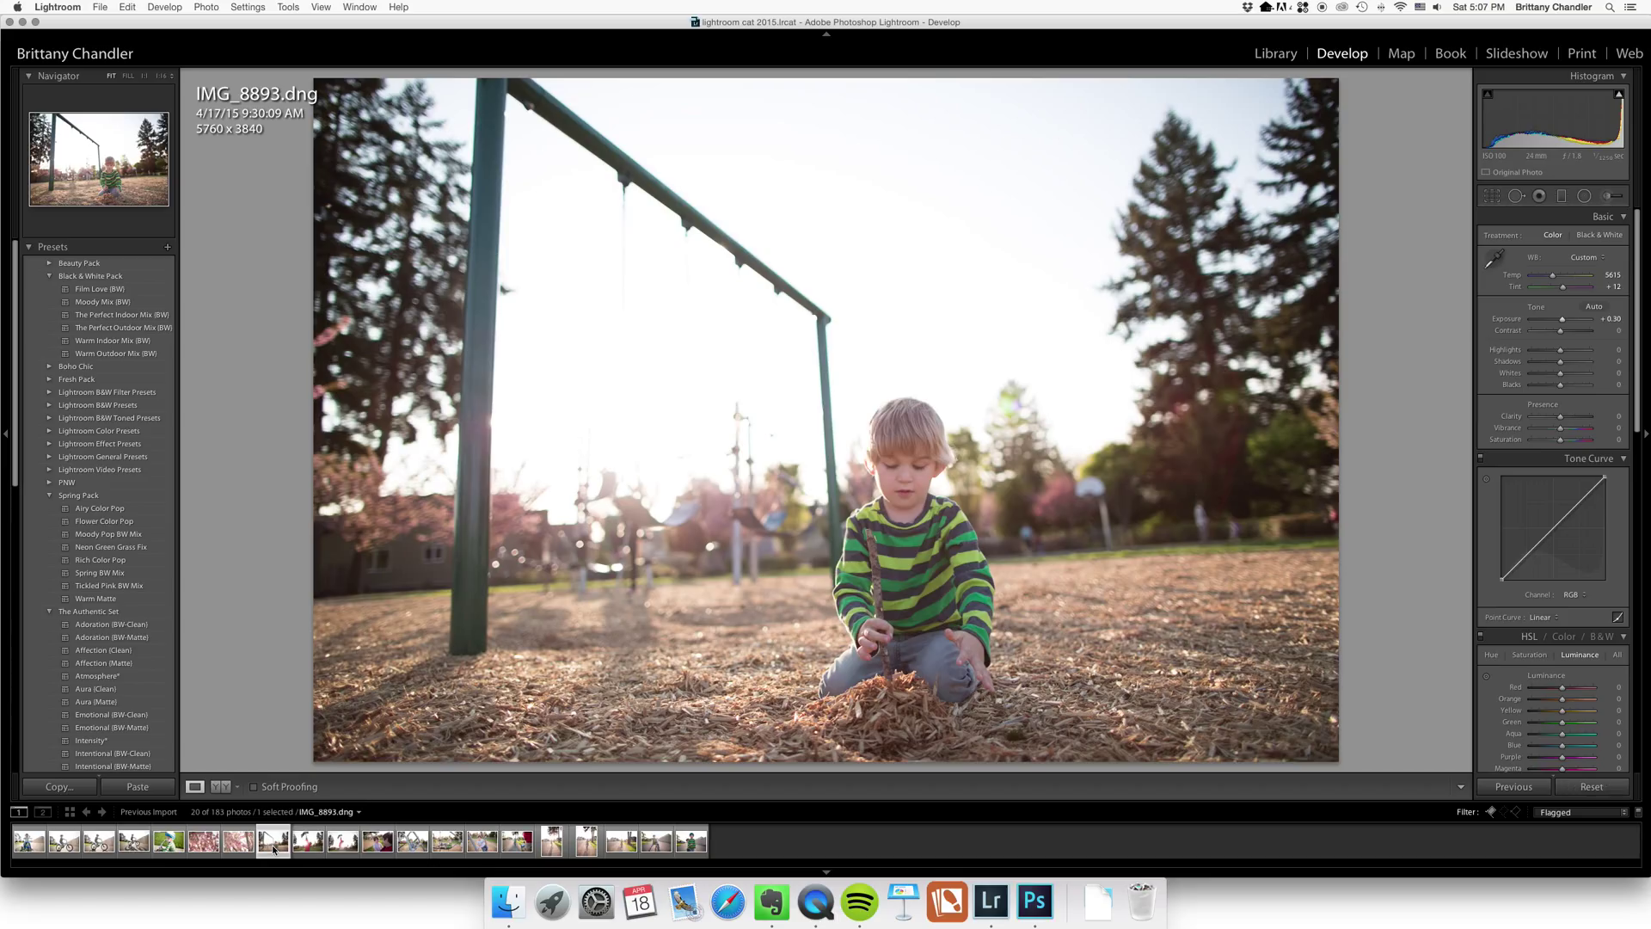
click(1492, 197)
drag(1446, 220, 1443, 317)
click(1450, 787)
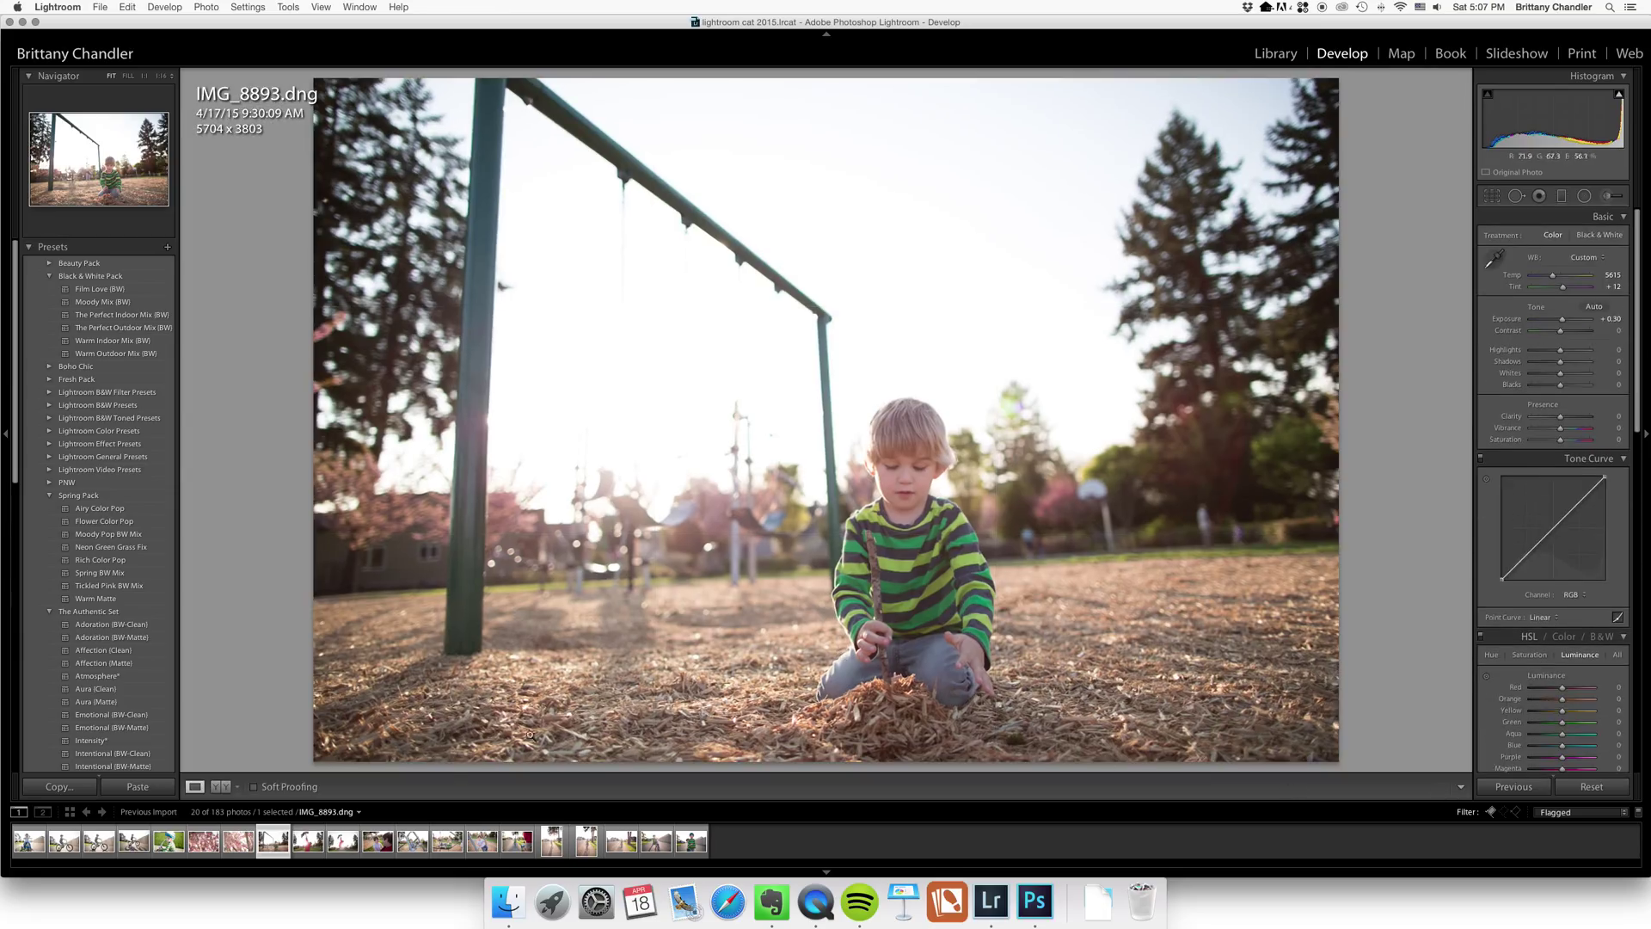
- Check the child-tossing photo in Crop & Straighten, leaving it unchanged
click(307, 843)
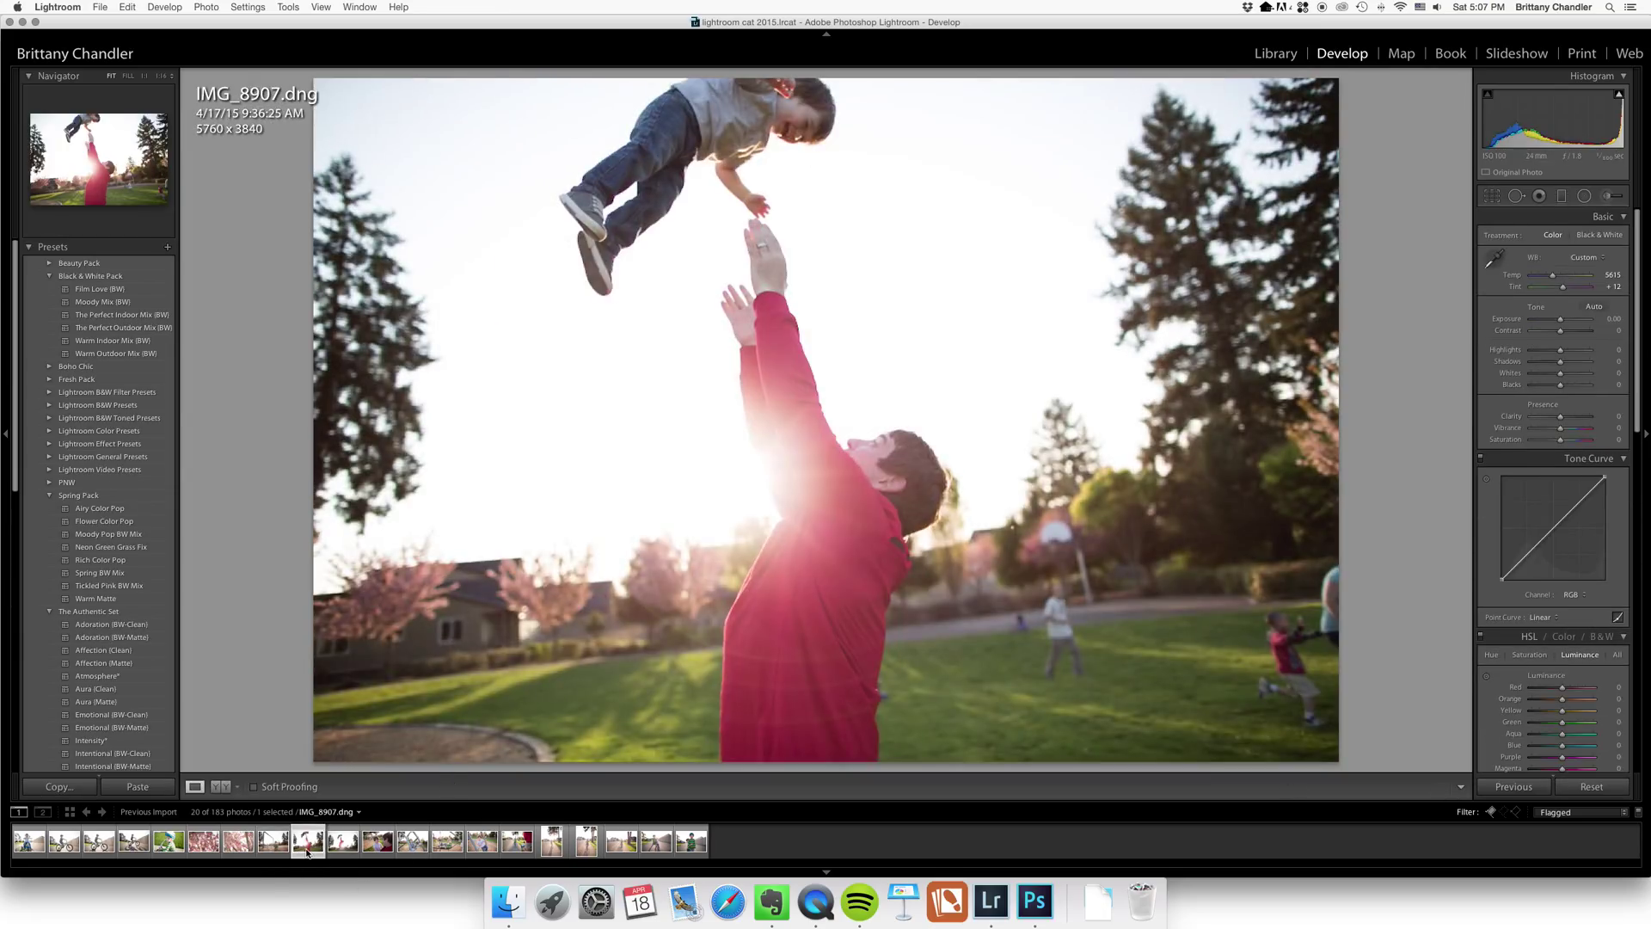
click(1490, 196)
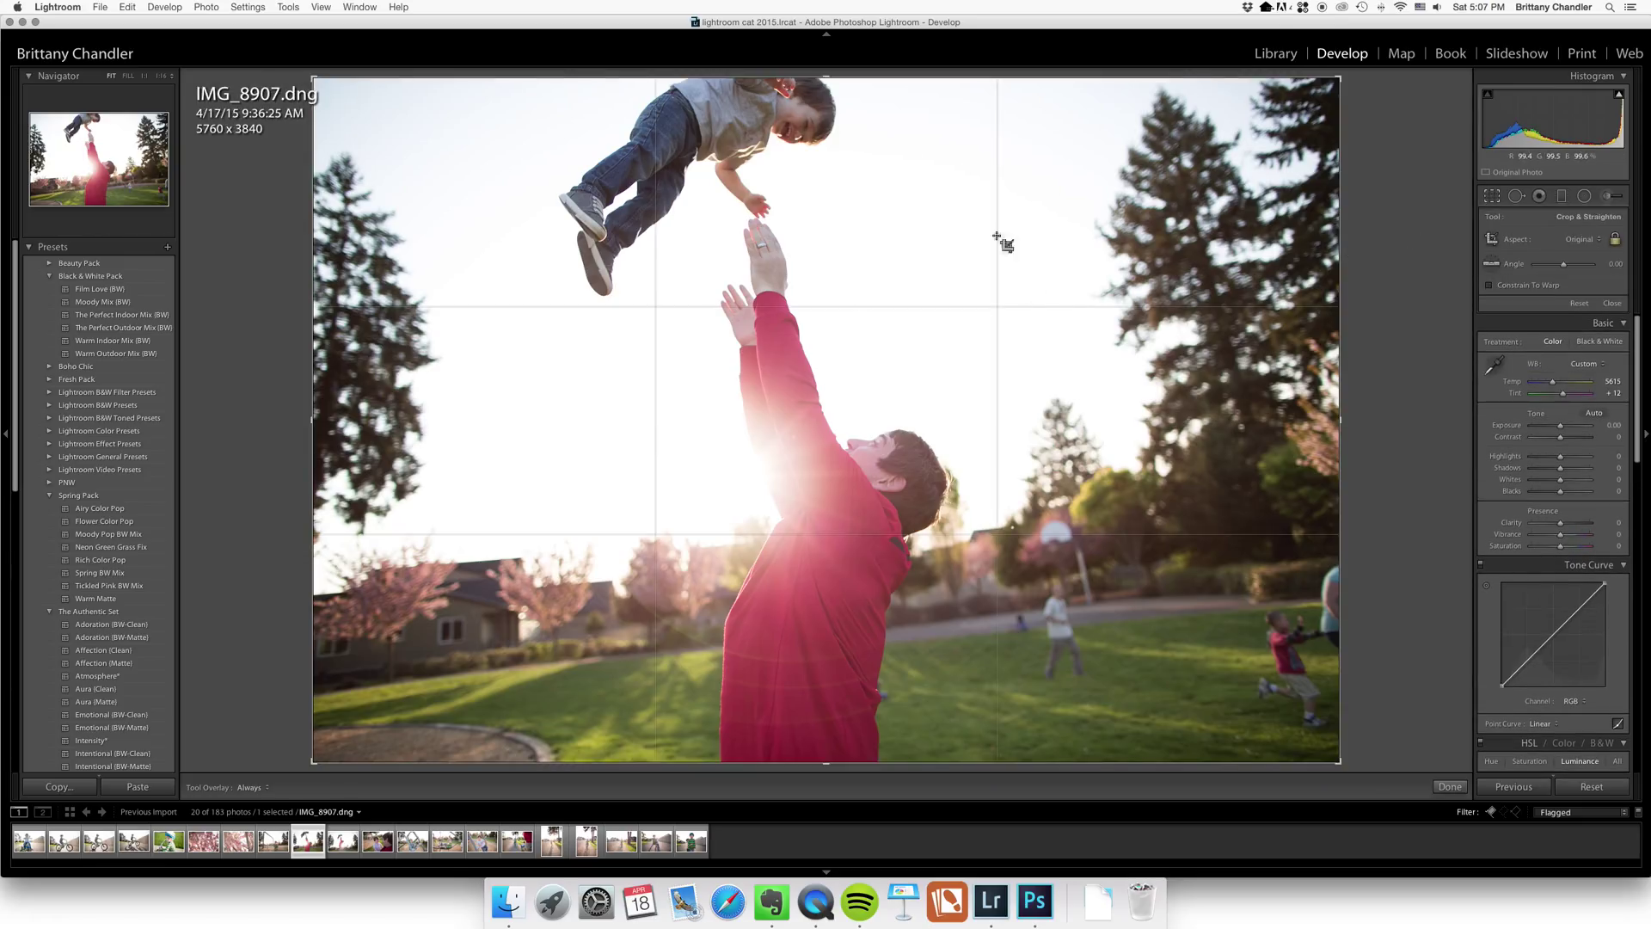
click(1450, 786)
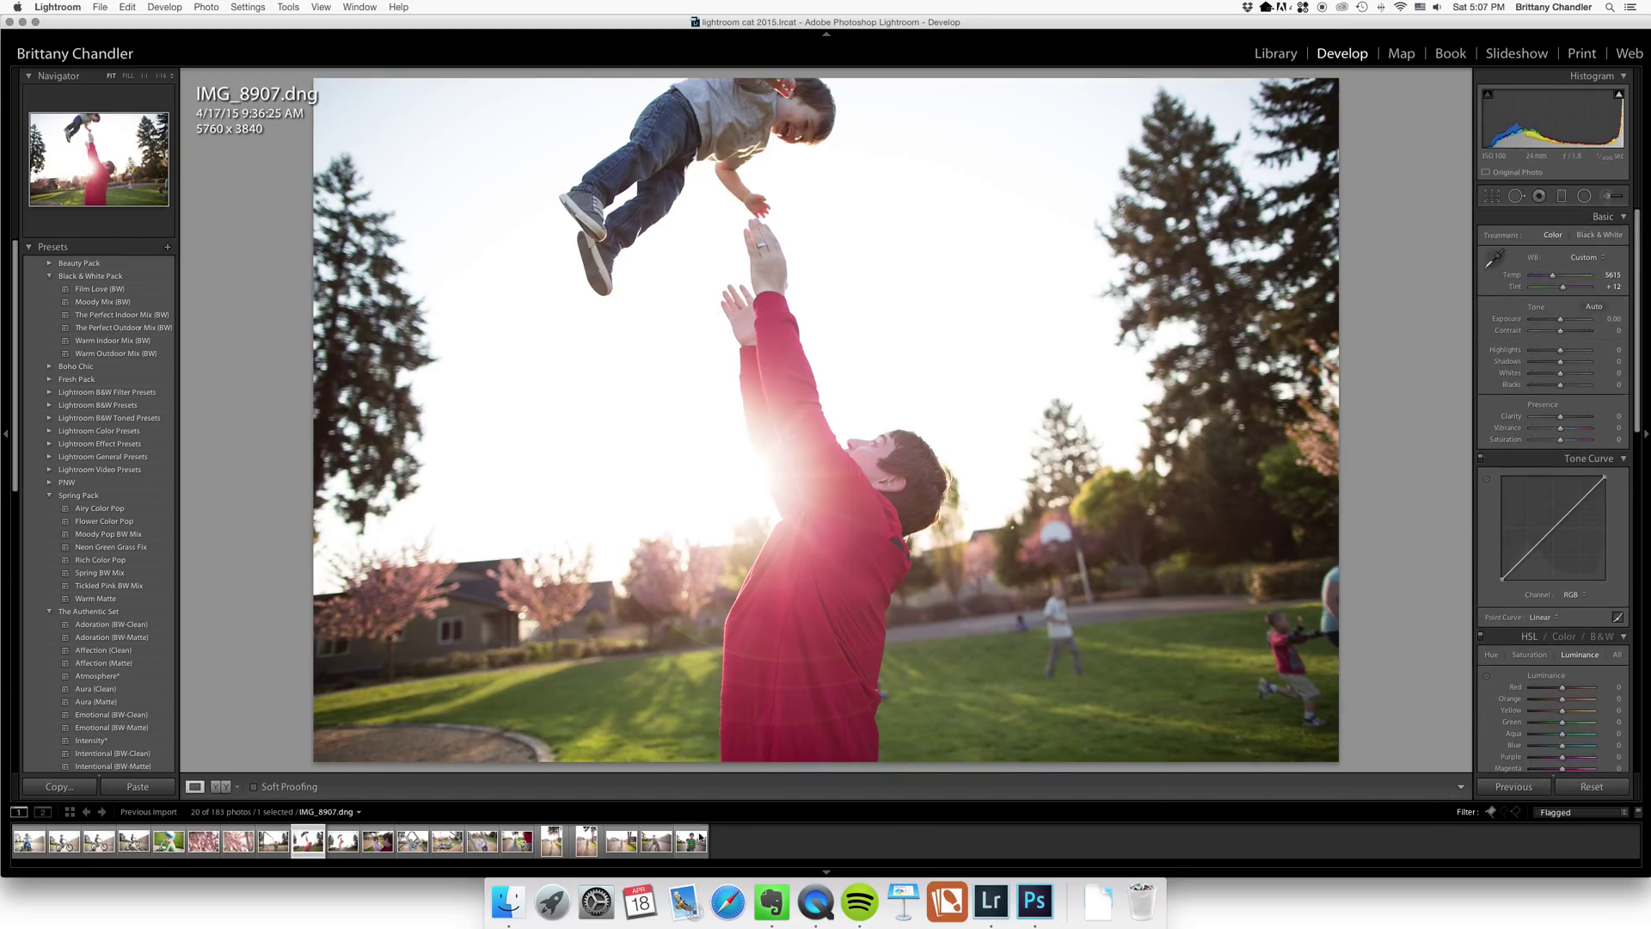
- Level IMG_8910 with a slight rotation and brighten its exposure
click(342, 840)
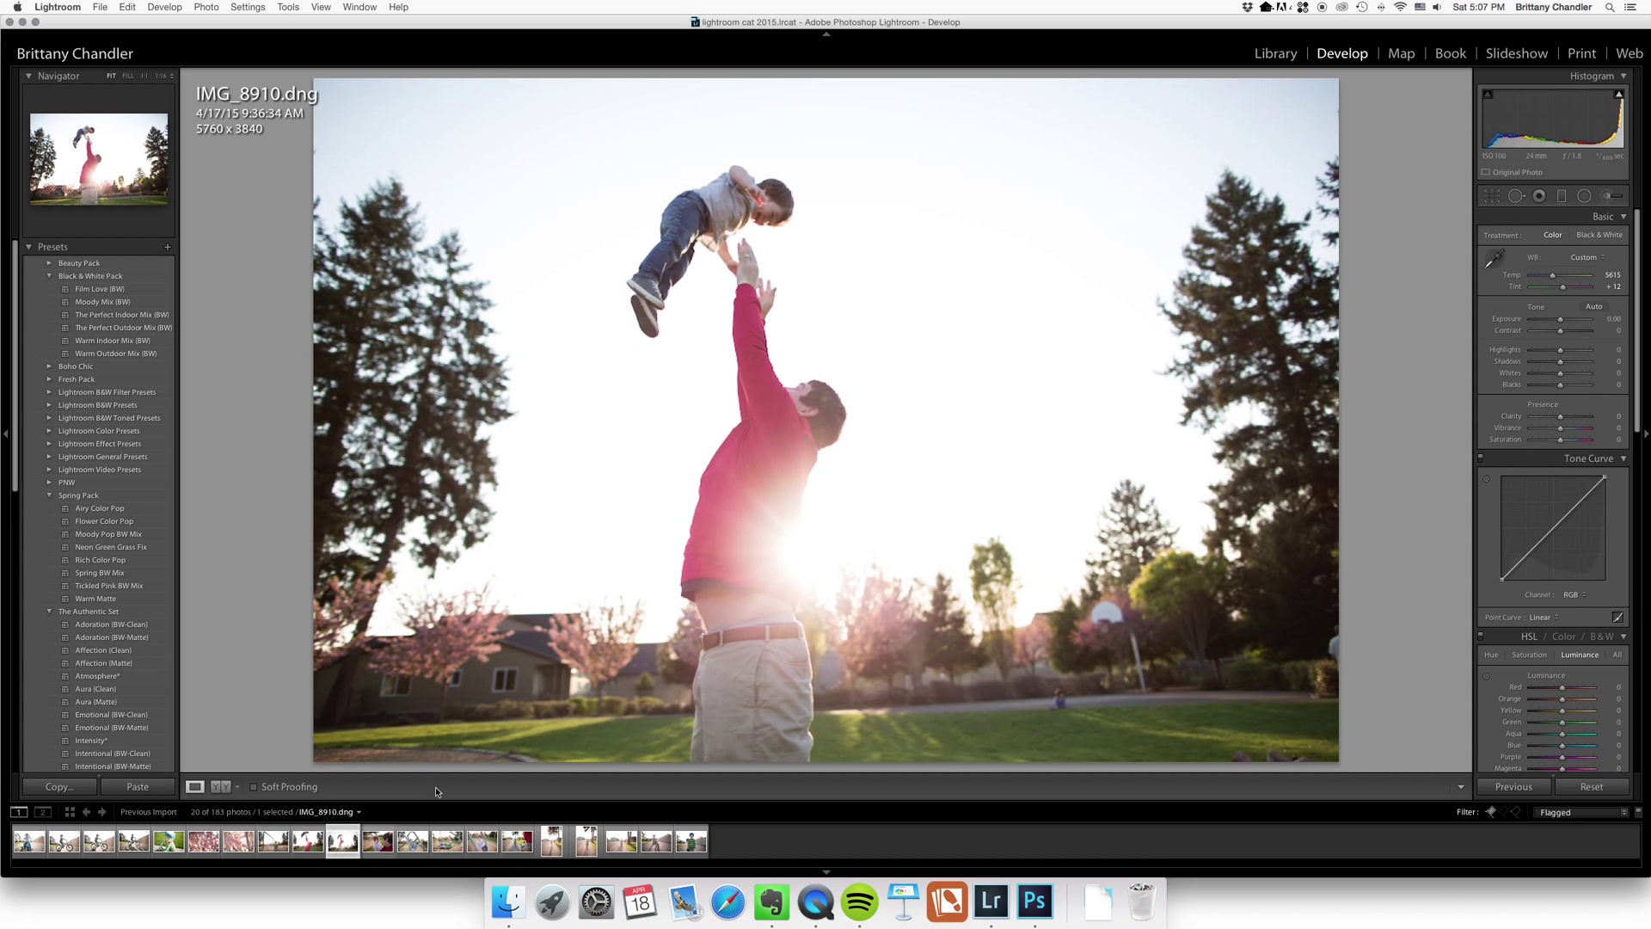
click(1492, 196)
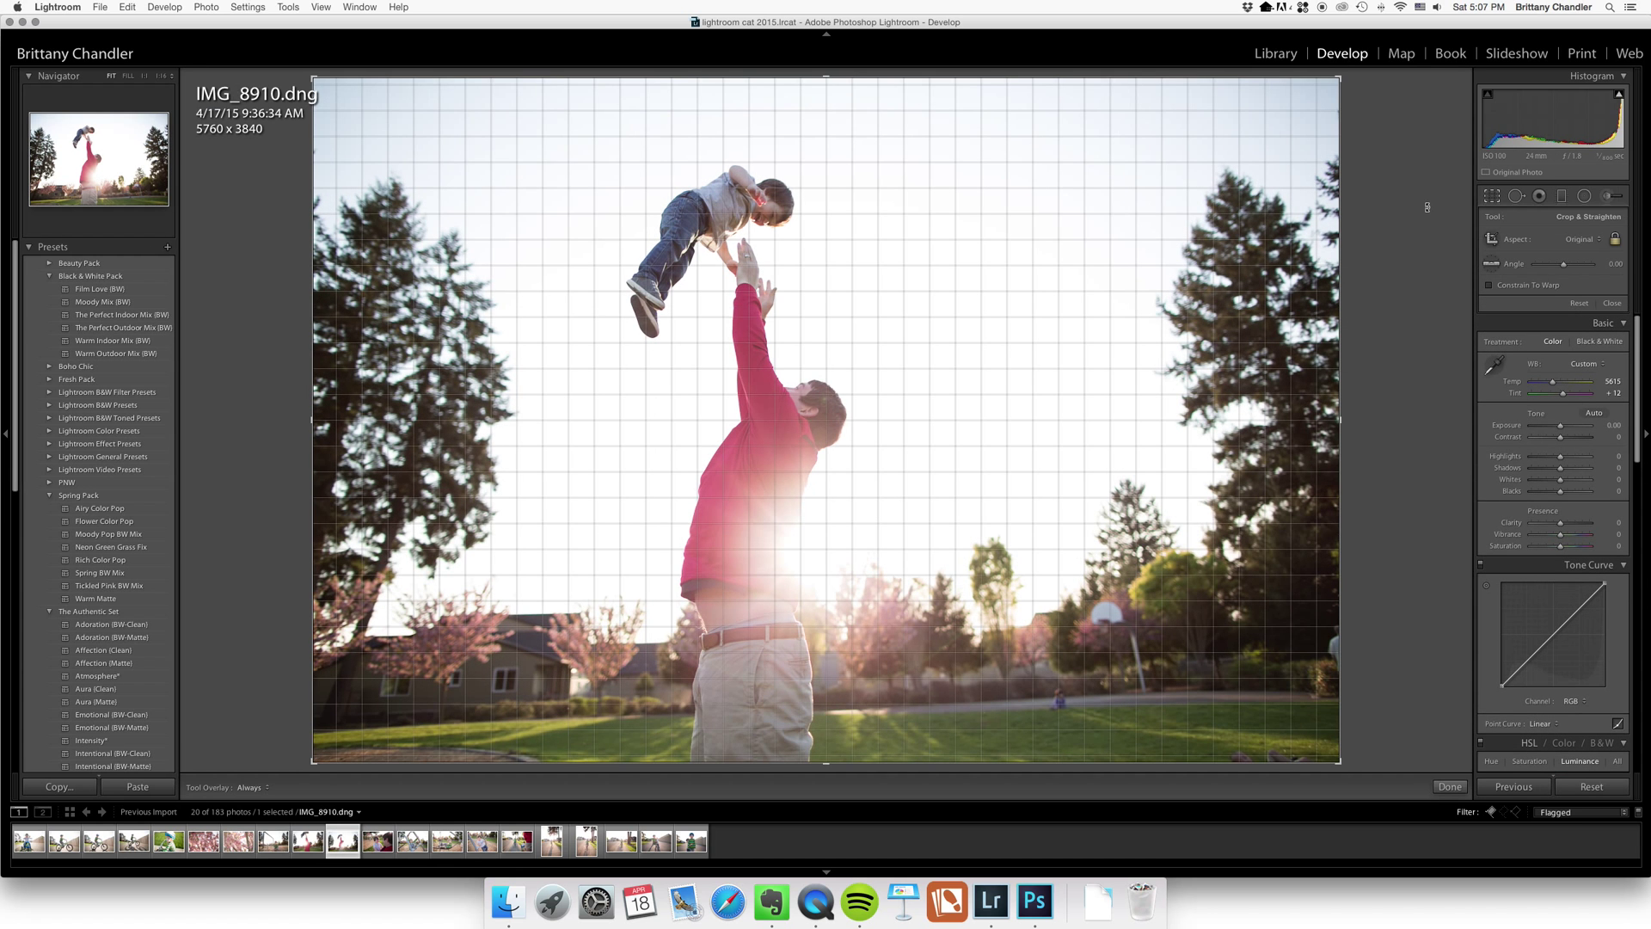
drag(1430, 221, 1430, 215)
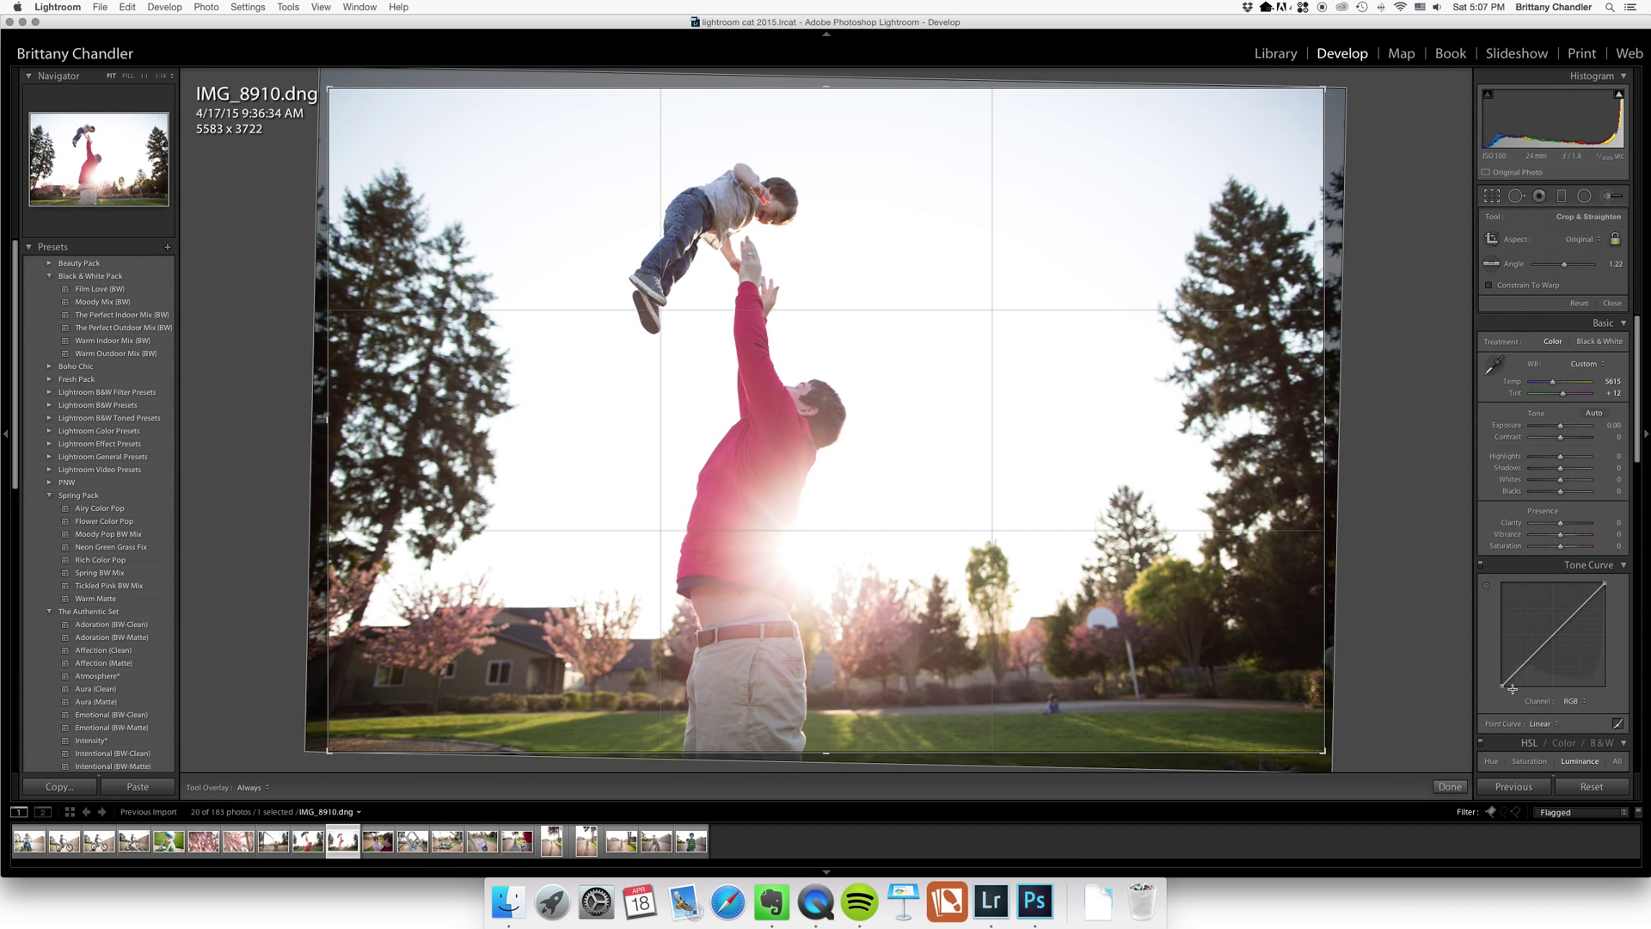
click(1450, 787)
drag(1559, 318, 1564, 321)
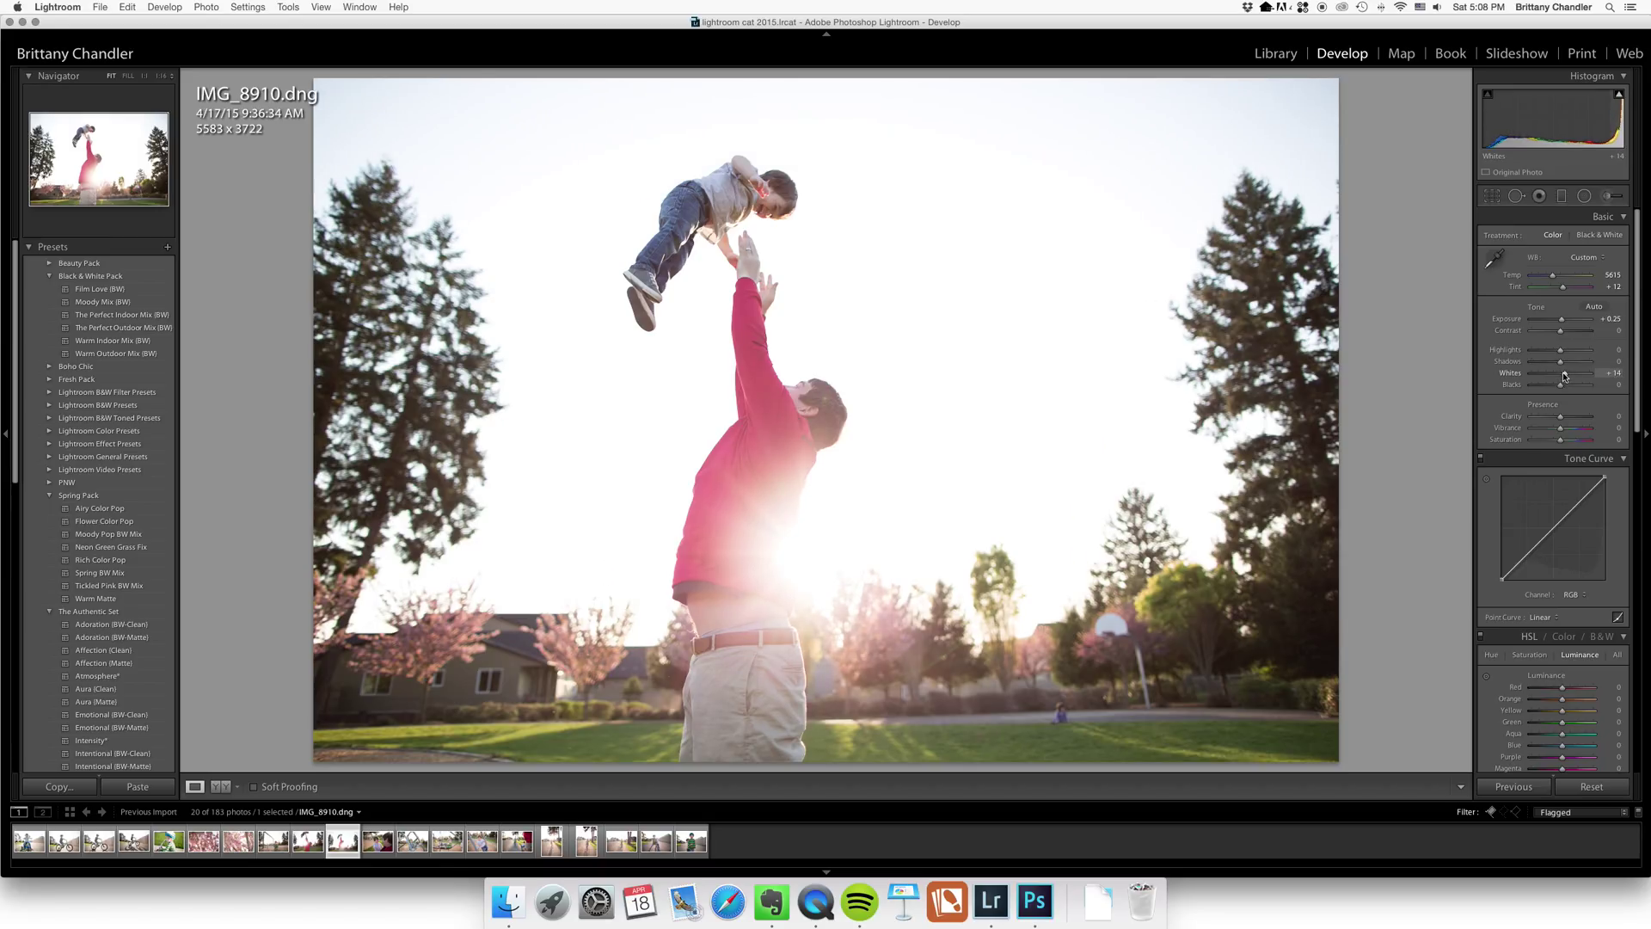
- Set IMG_8915's exposure to +0.40, then bring up IMG_8917
click(377, 841)
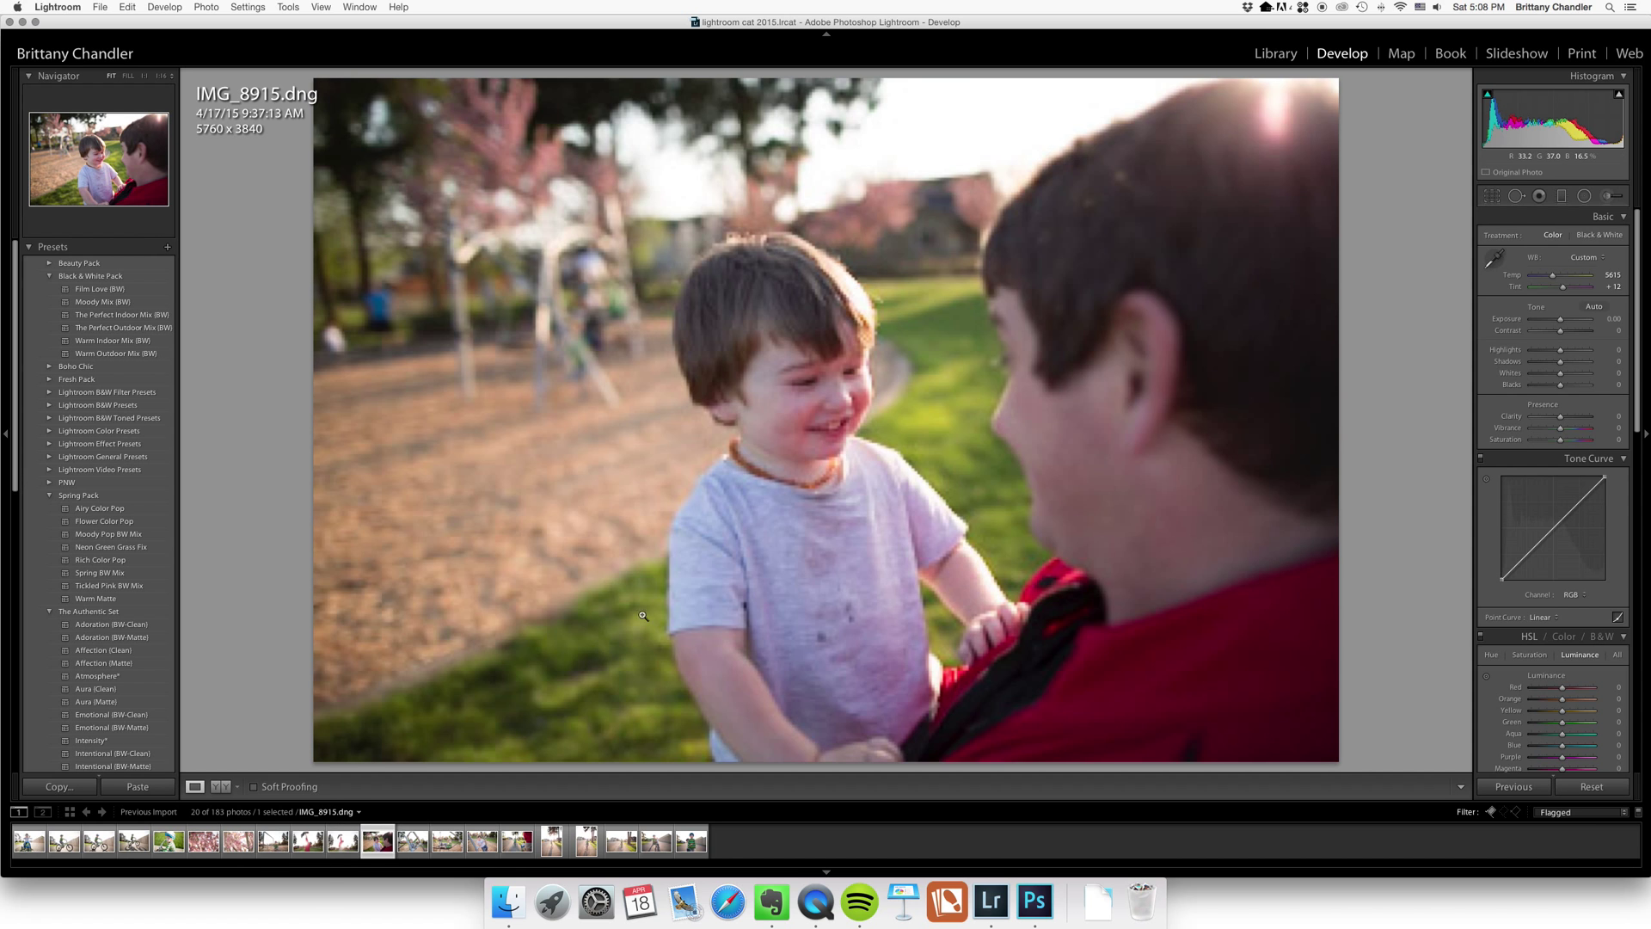
drag(1564, 320, 1564, 321)
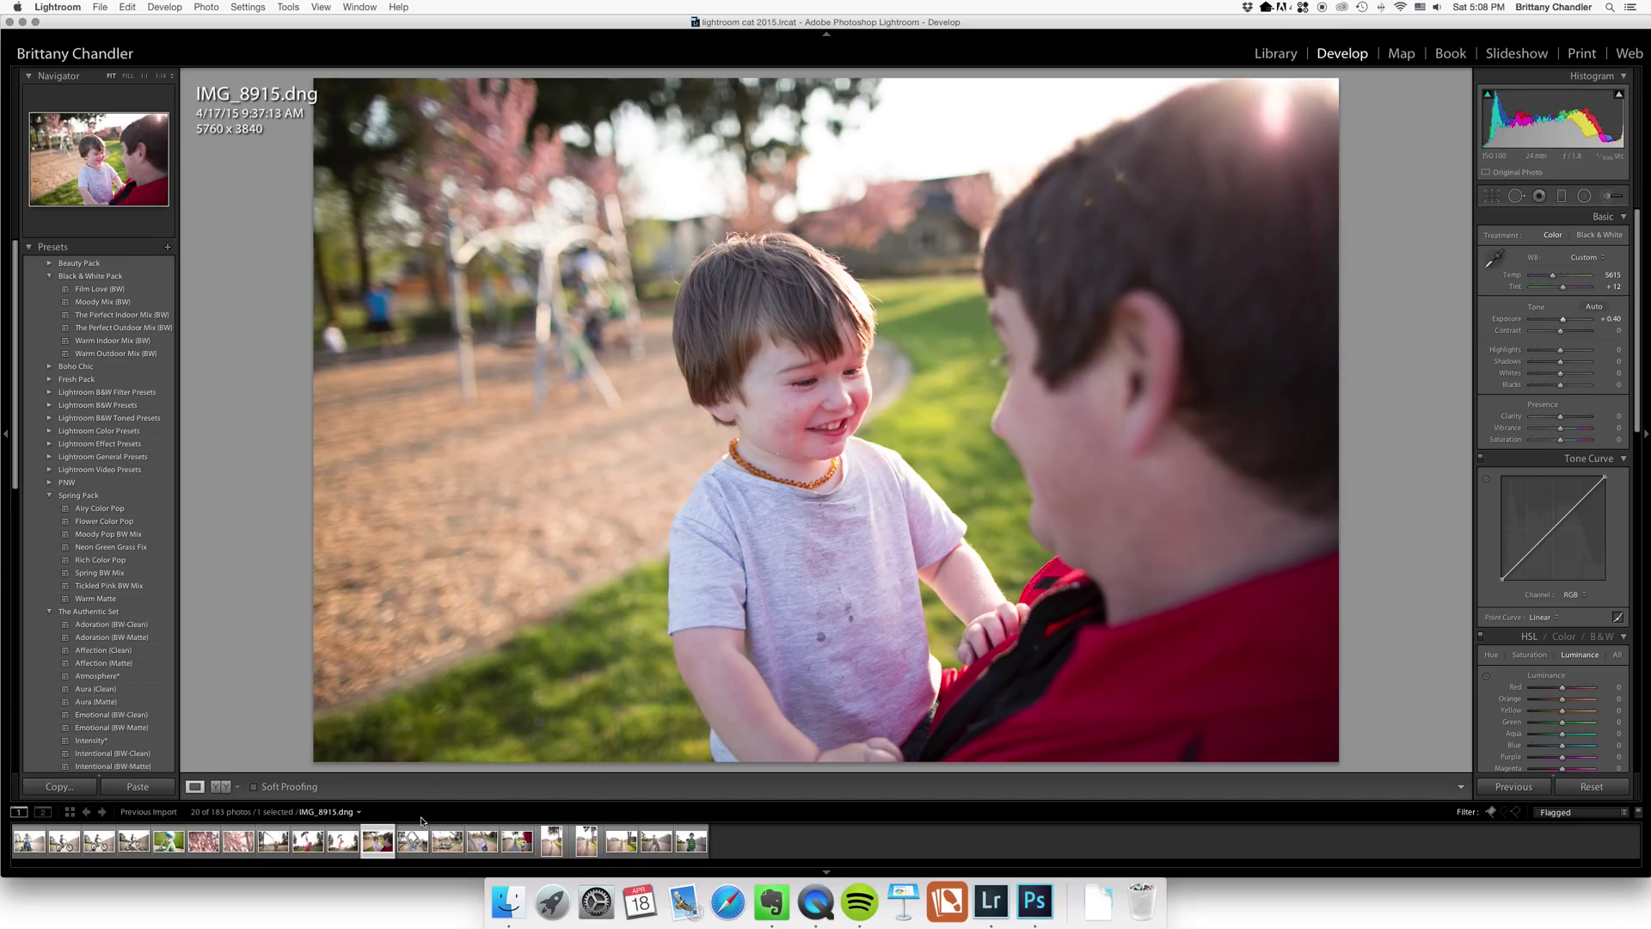
click(416, 844)
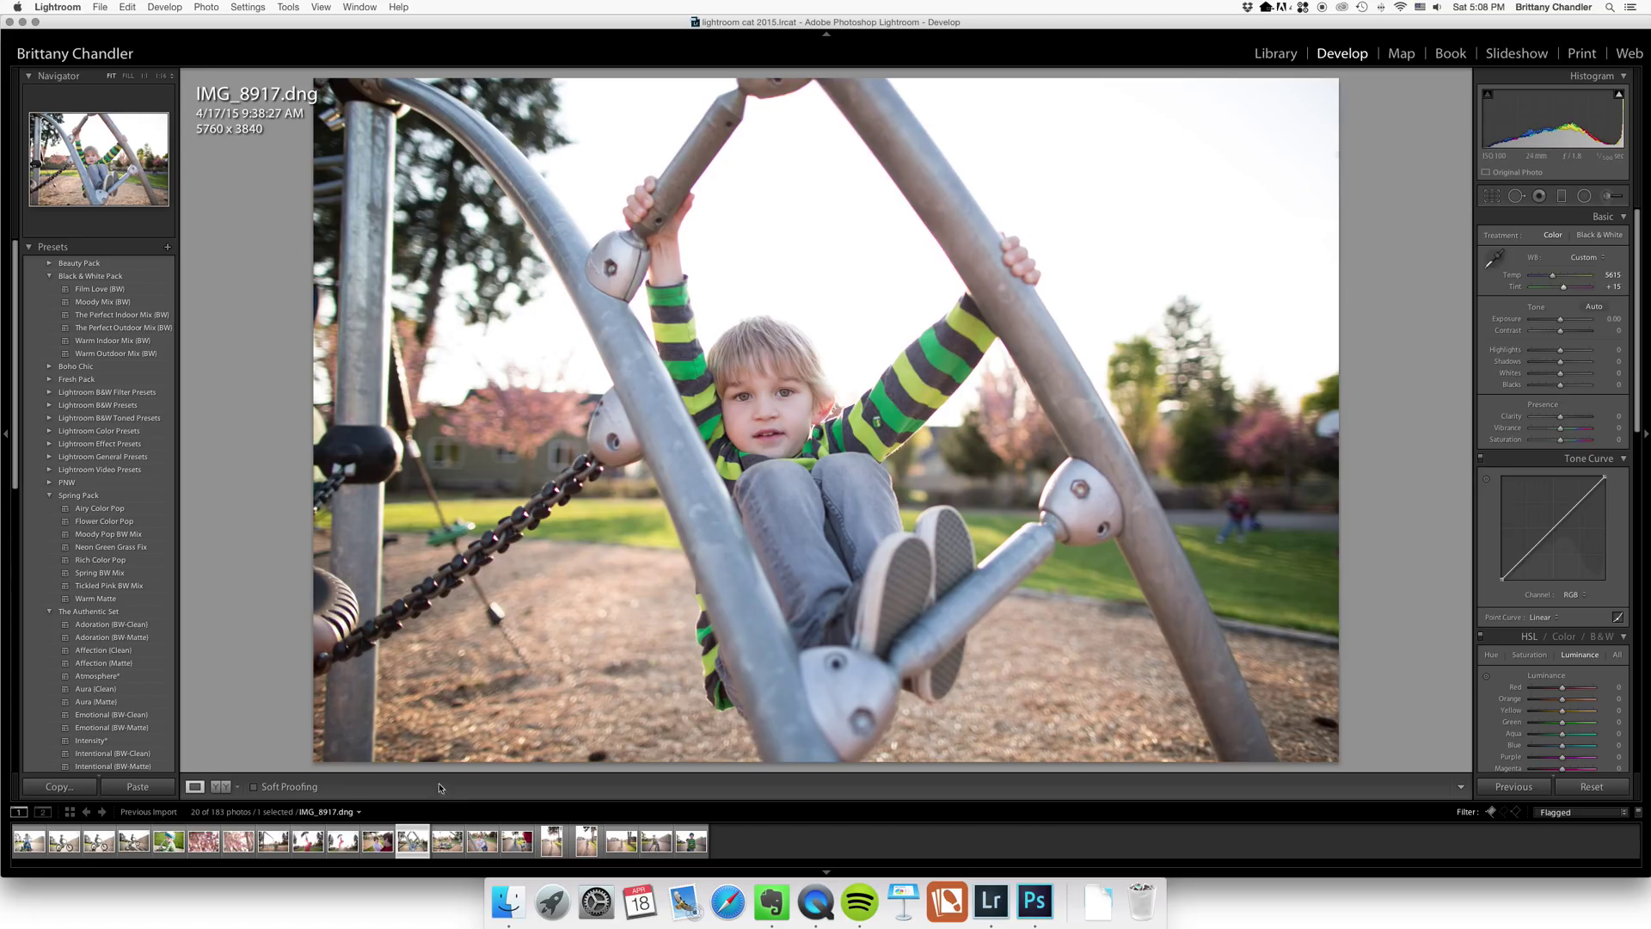
- Straighten IMG_8918 to -1.01°, crop it to 5360 × 3574, then advance to IMG_8920
click(449, 843)
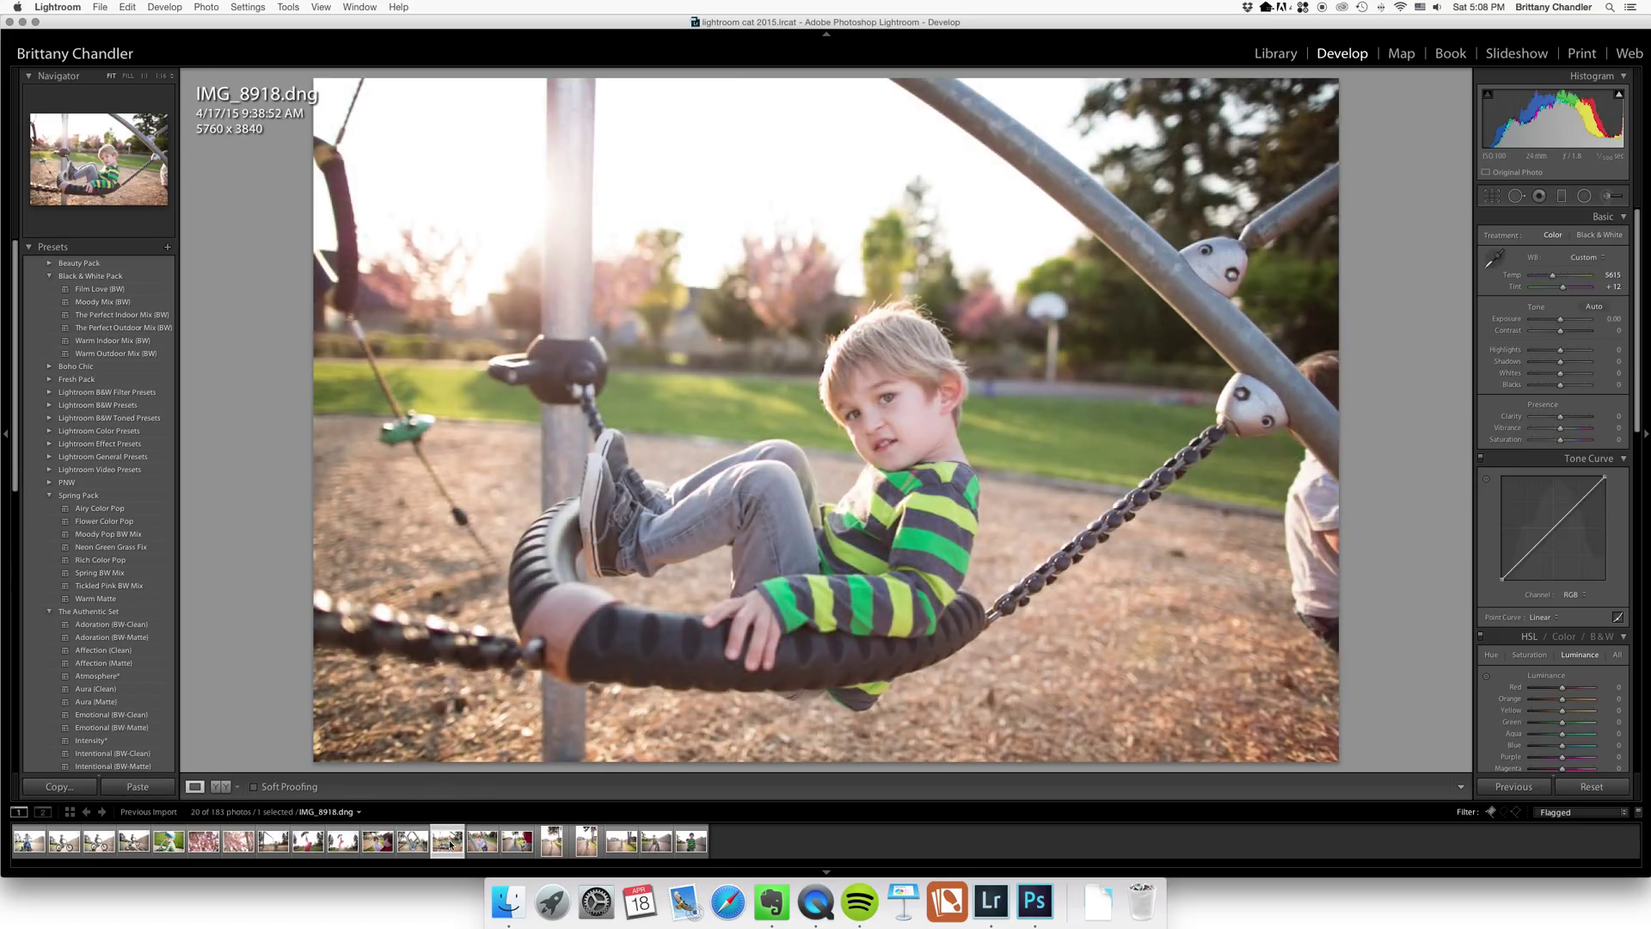
click(1492, 196)
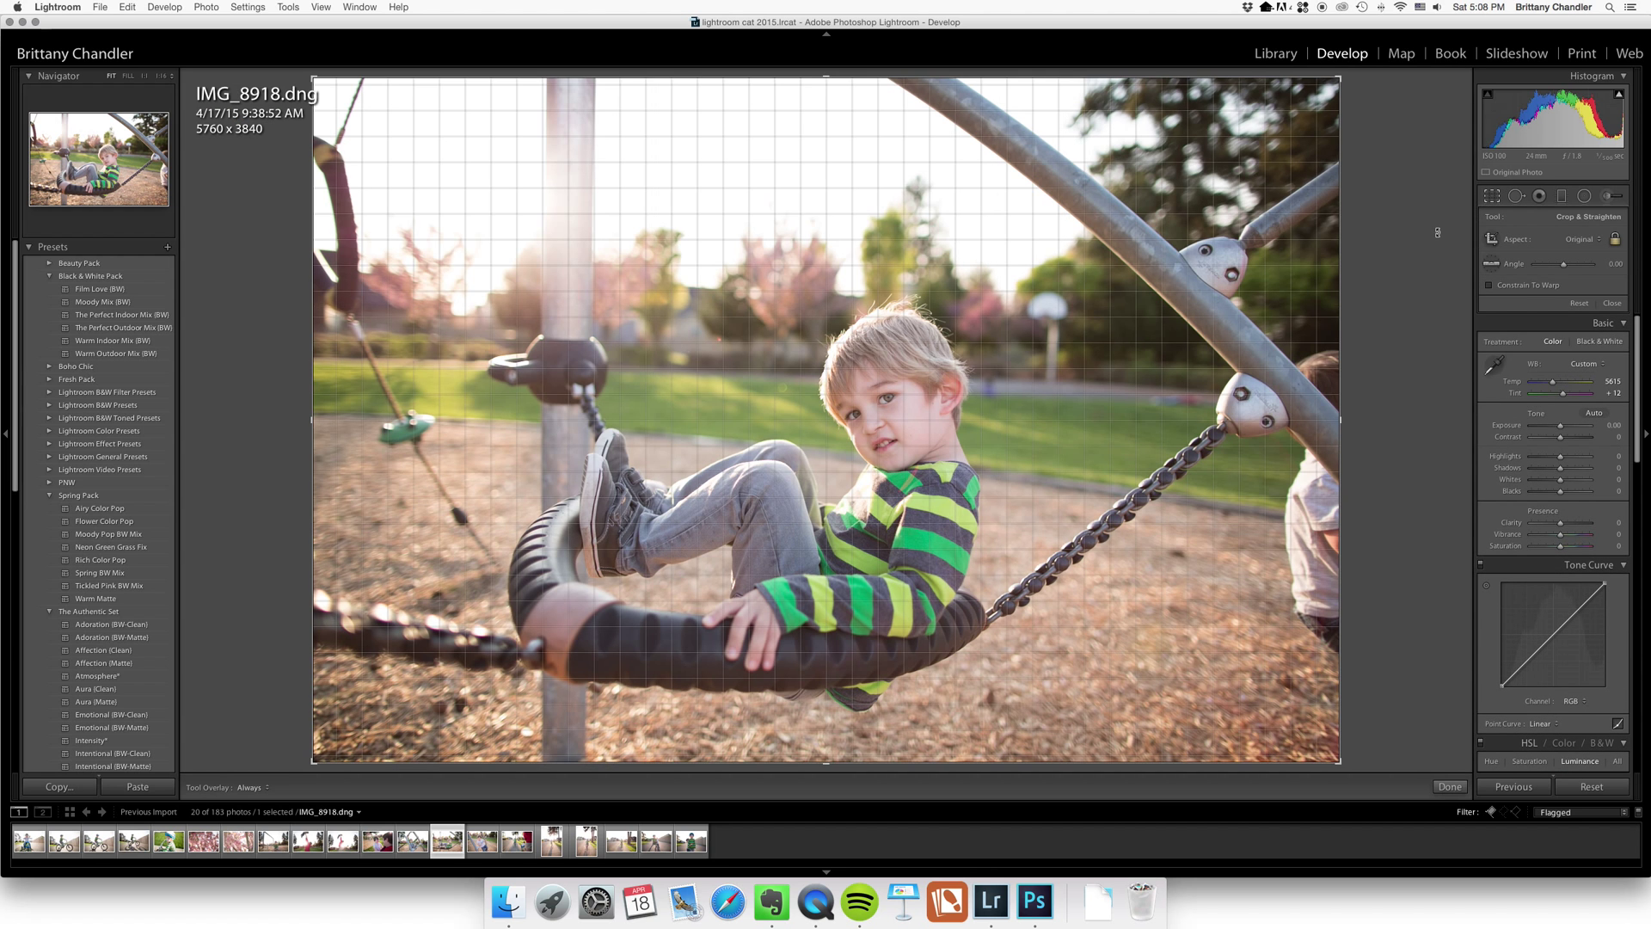
drag(1437, 232, 1468, 636)
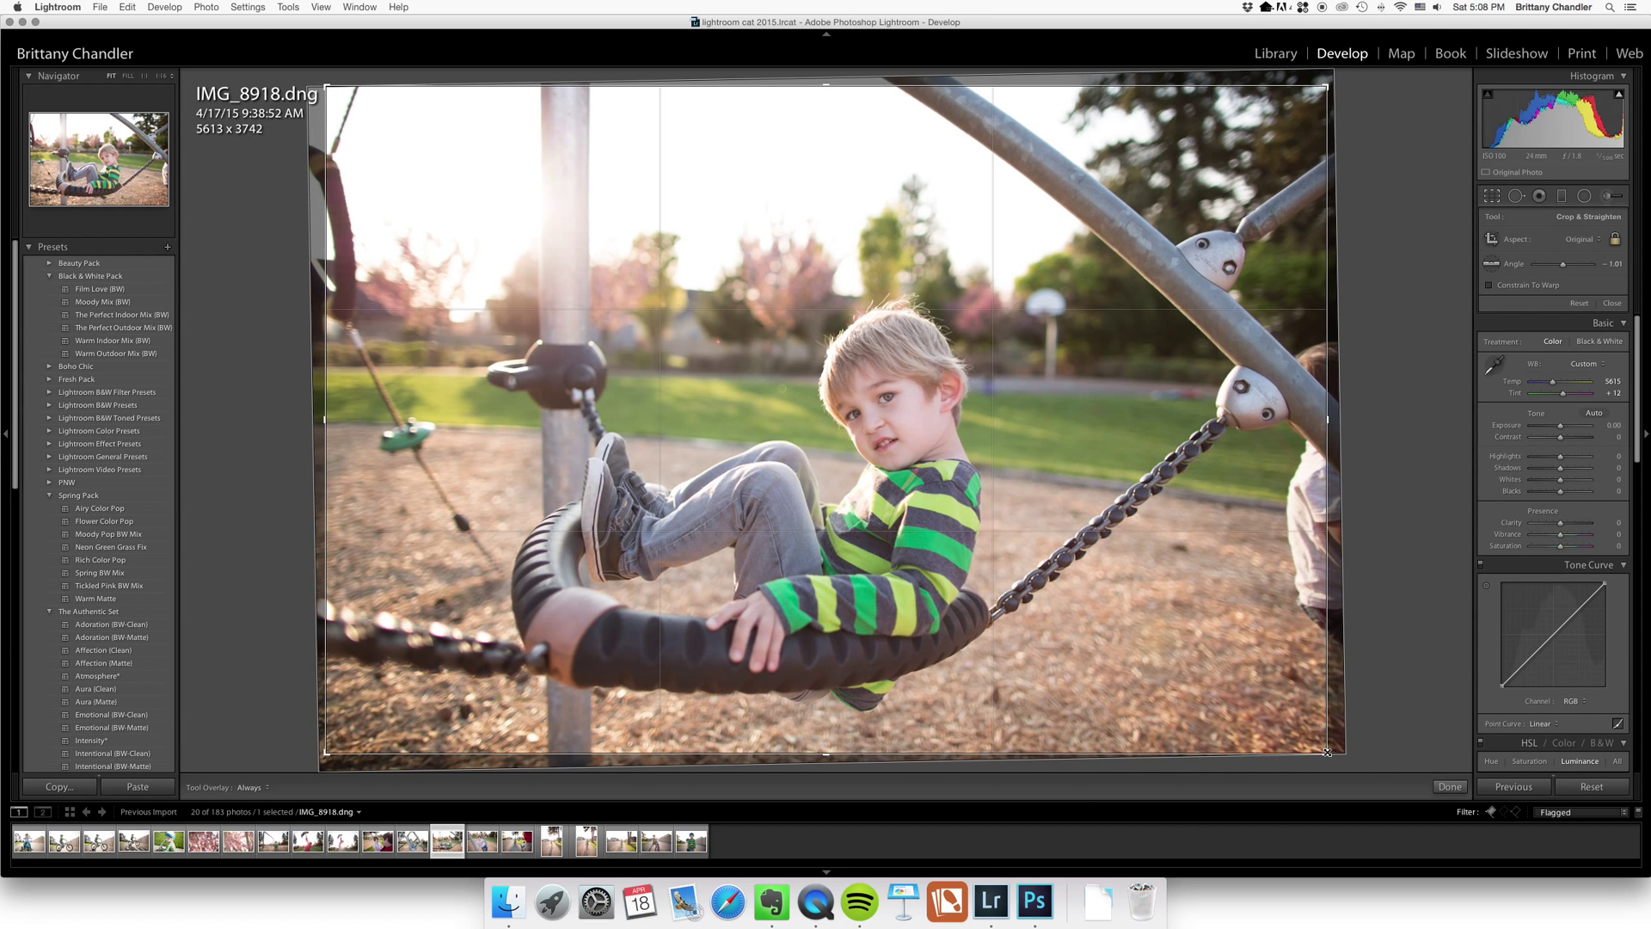
drag(1327, 752, 1281, 722)
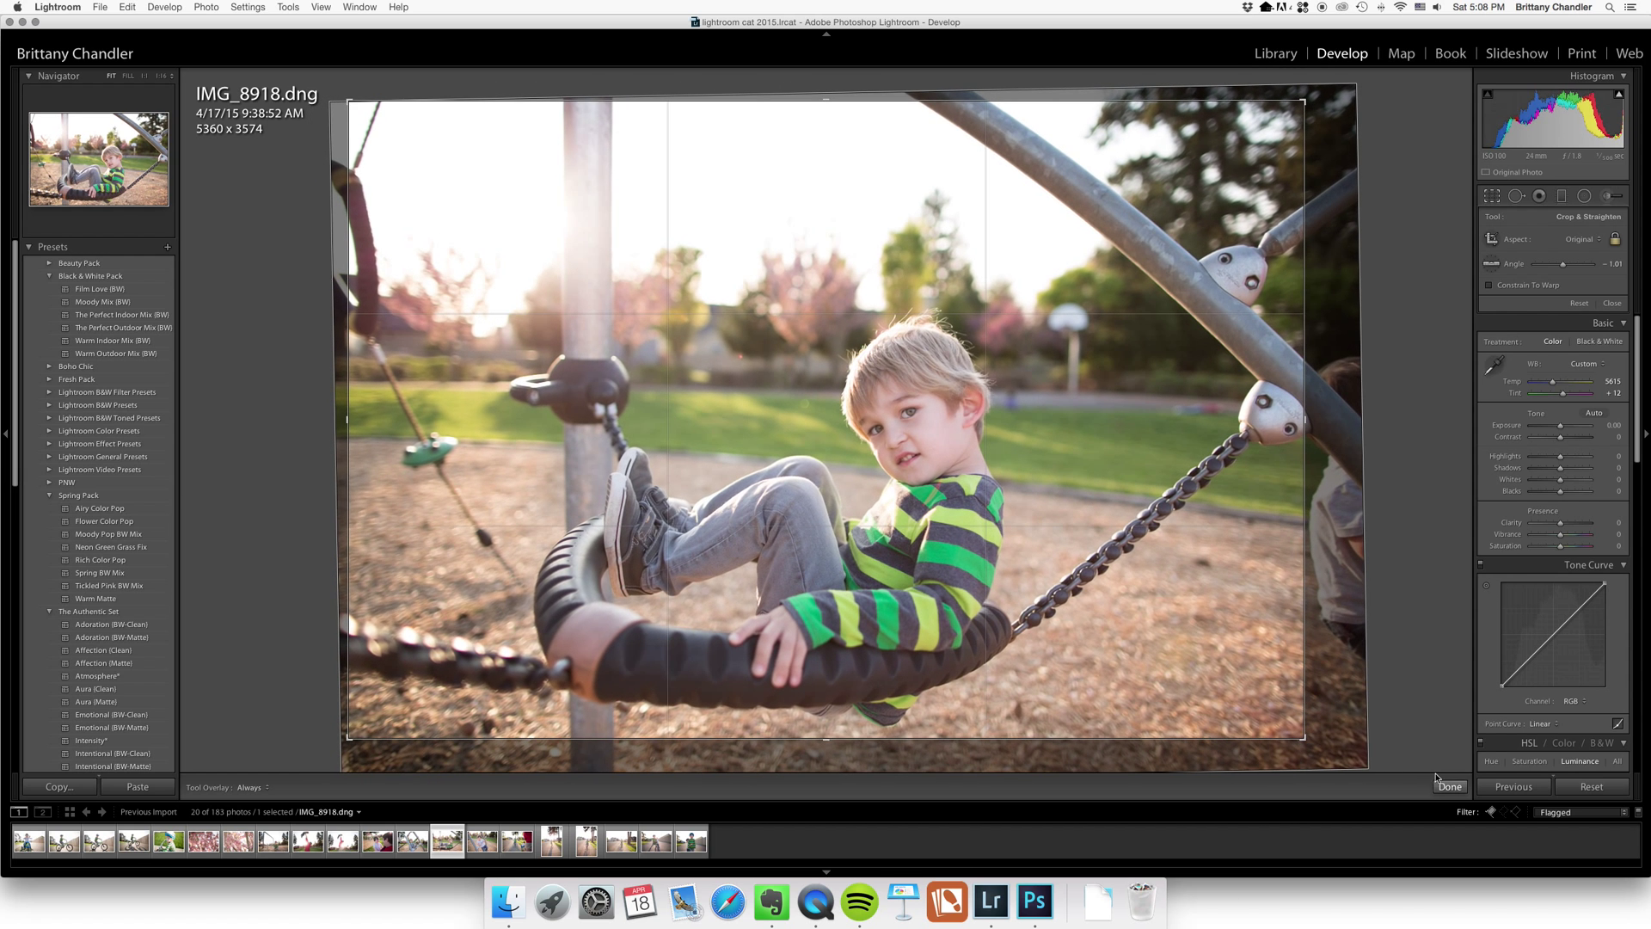
click(1439, 782)
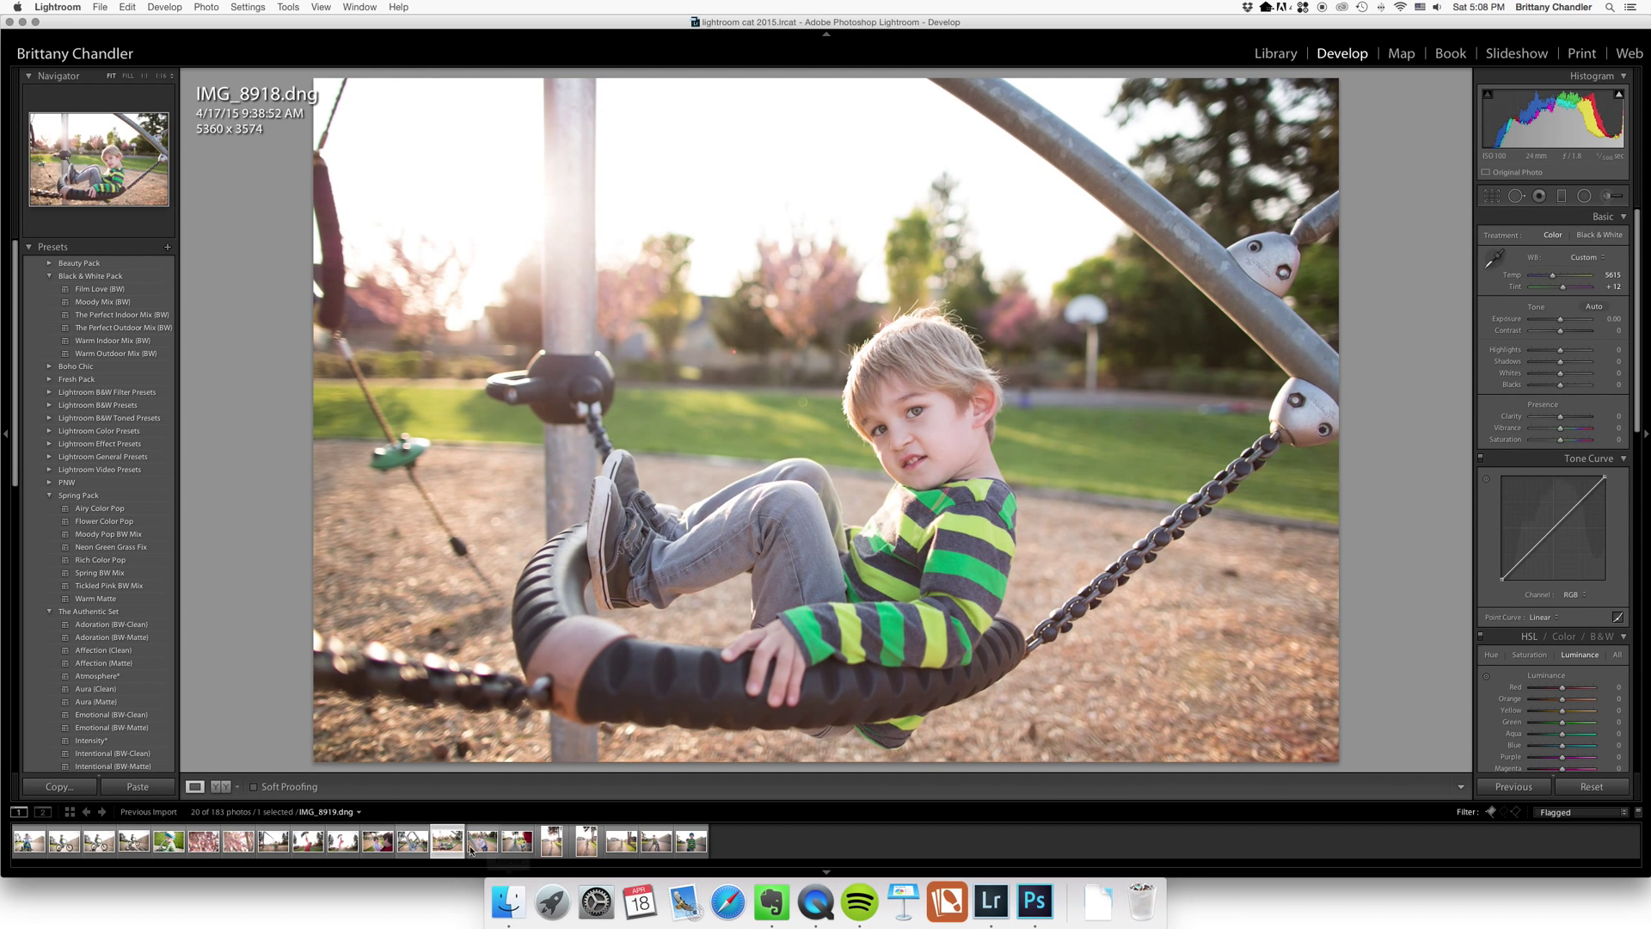
click(470, 848)
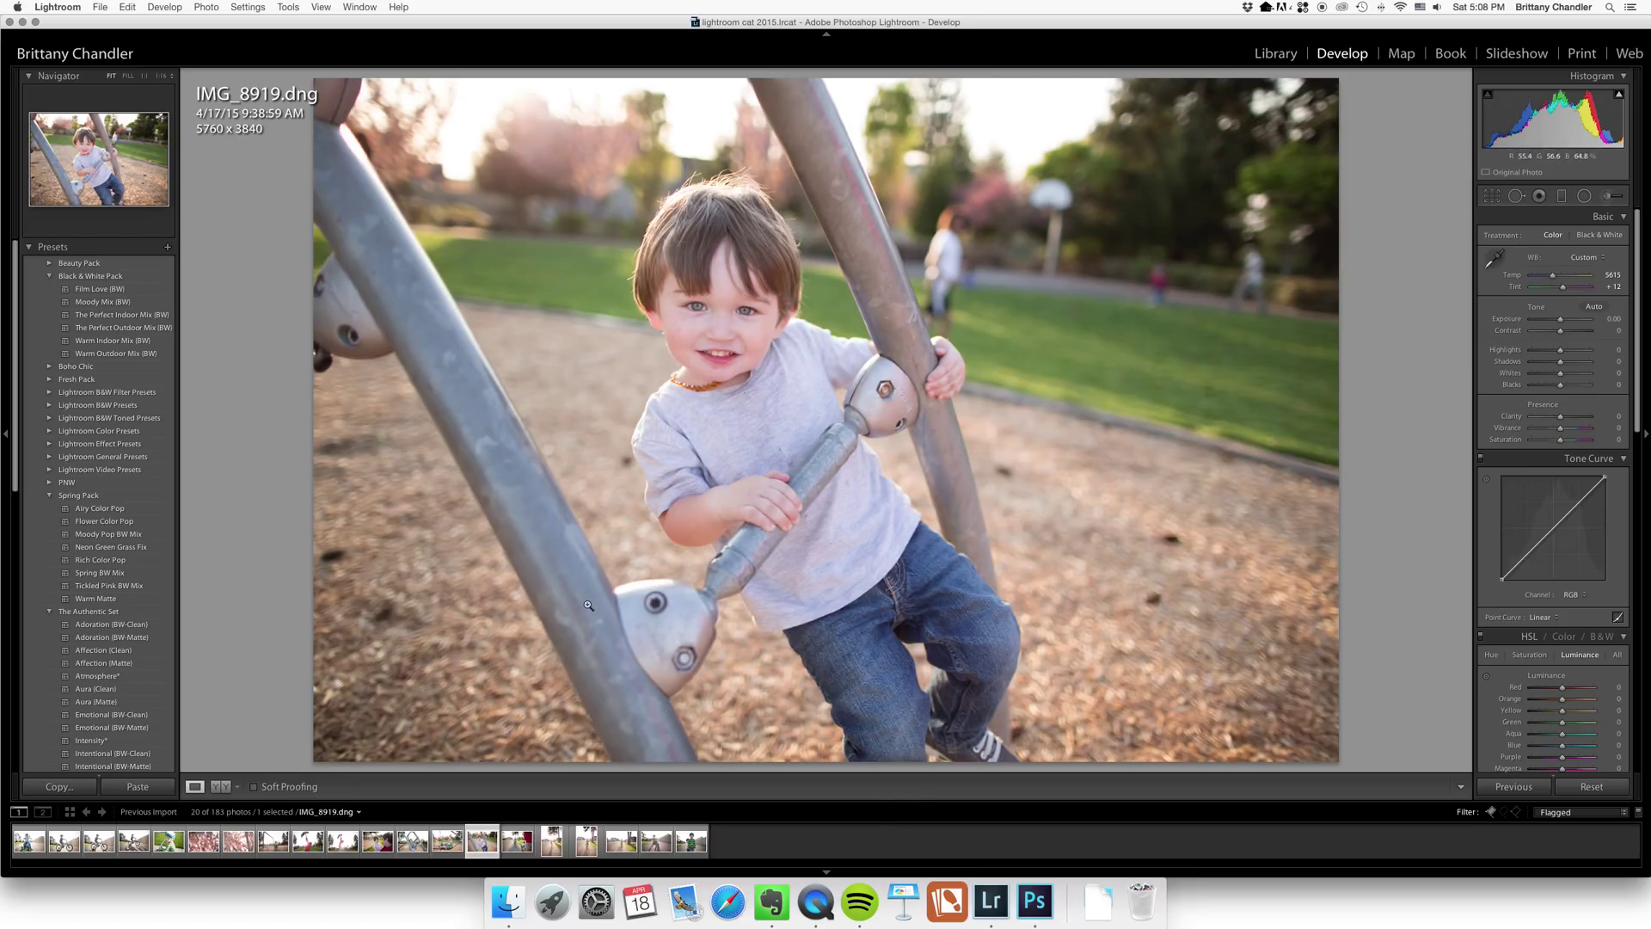
click(509, 853)
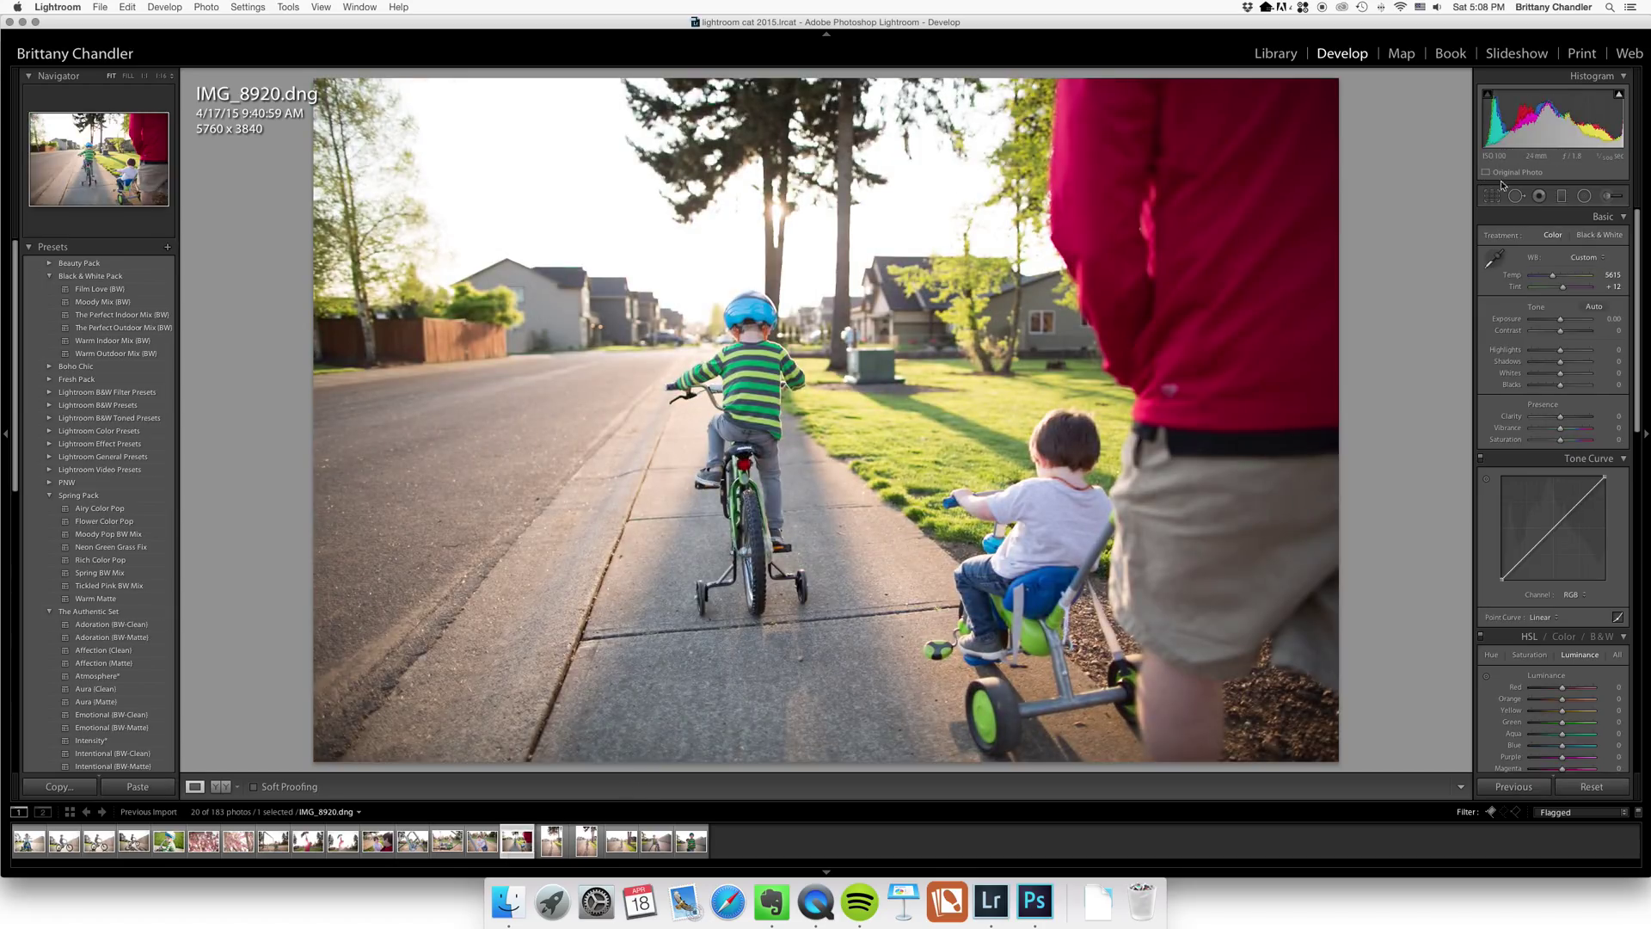
- Straighten the two sidewalk bike photos IMG_8920 and IMG_8921
click(1493, 196)
drag(1411, 247, 1414, 251)
click(1450, 787)
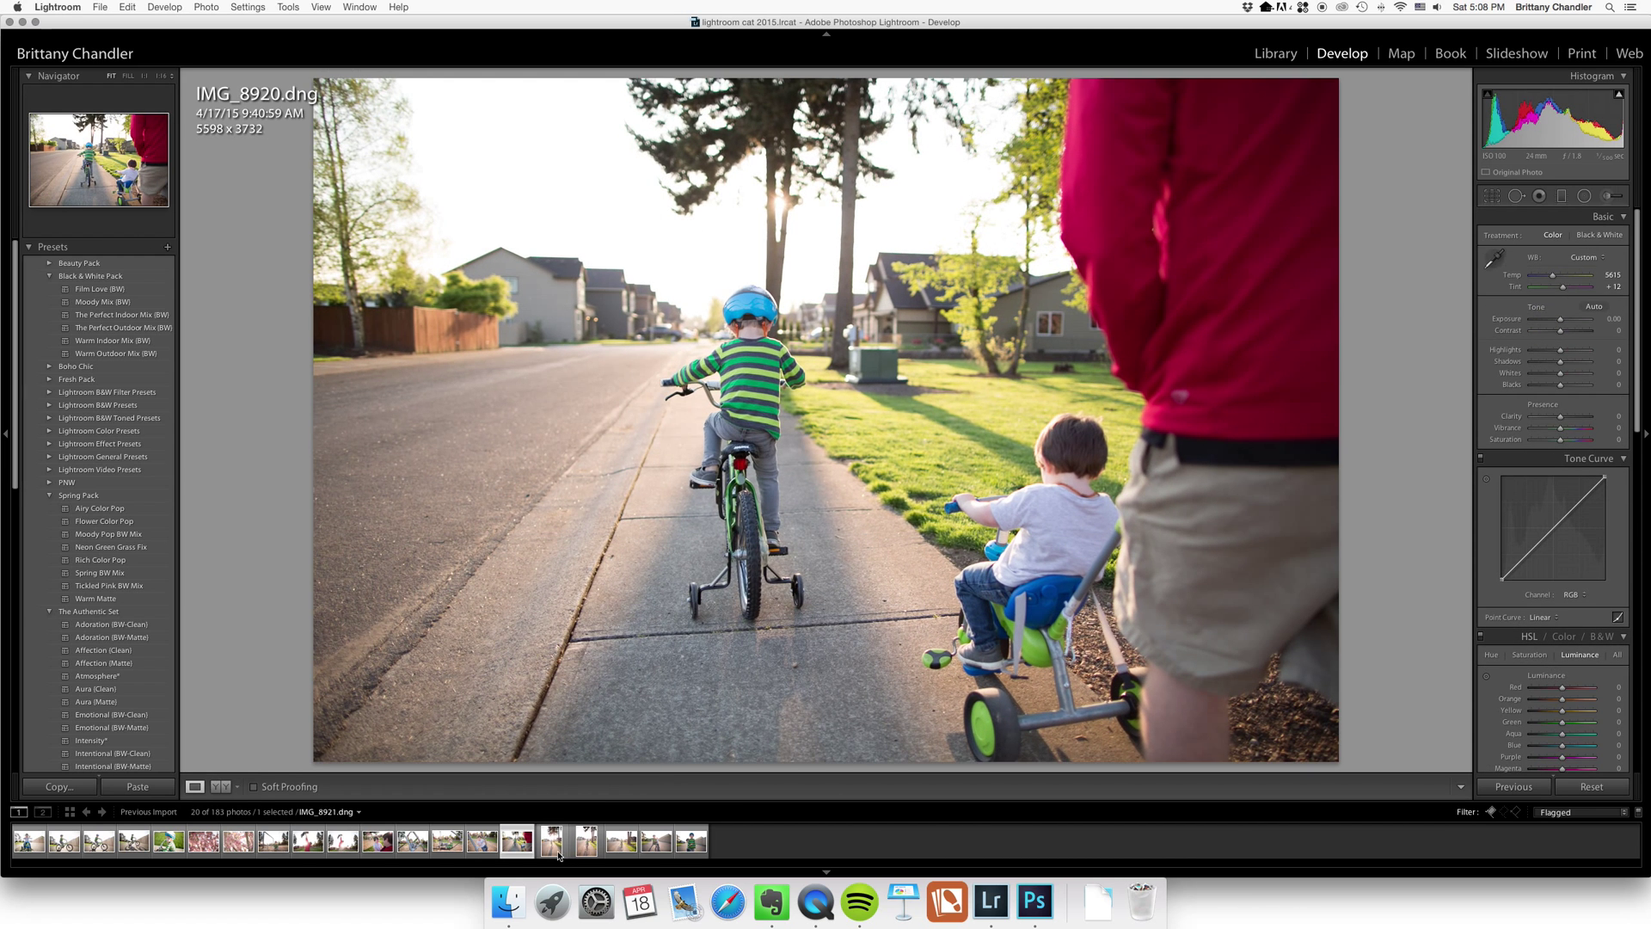
click(555, 855)
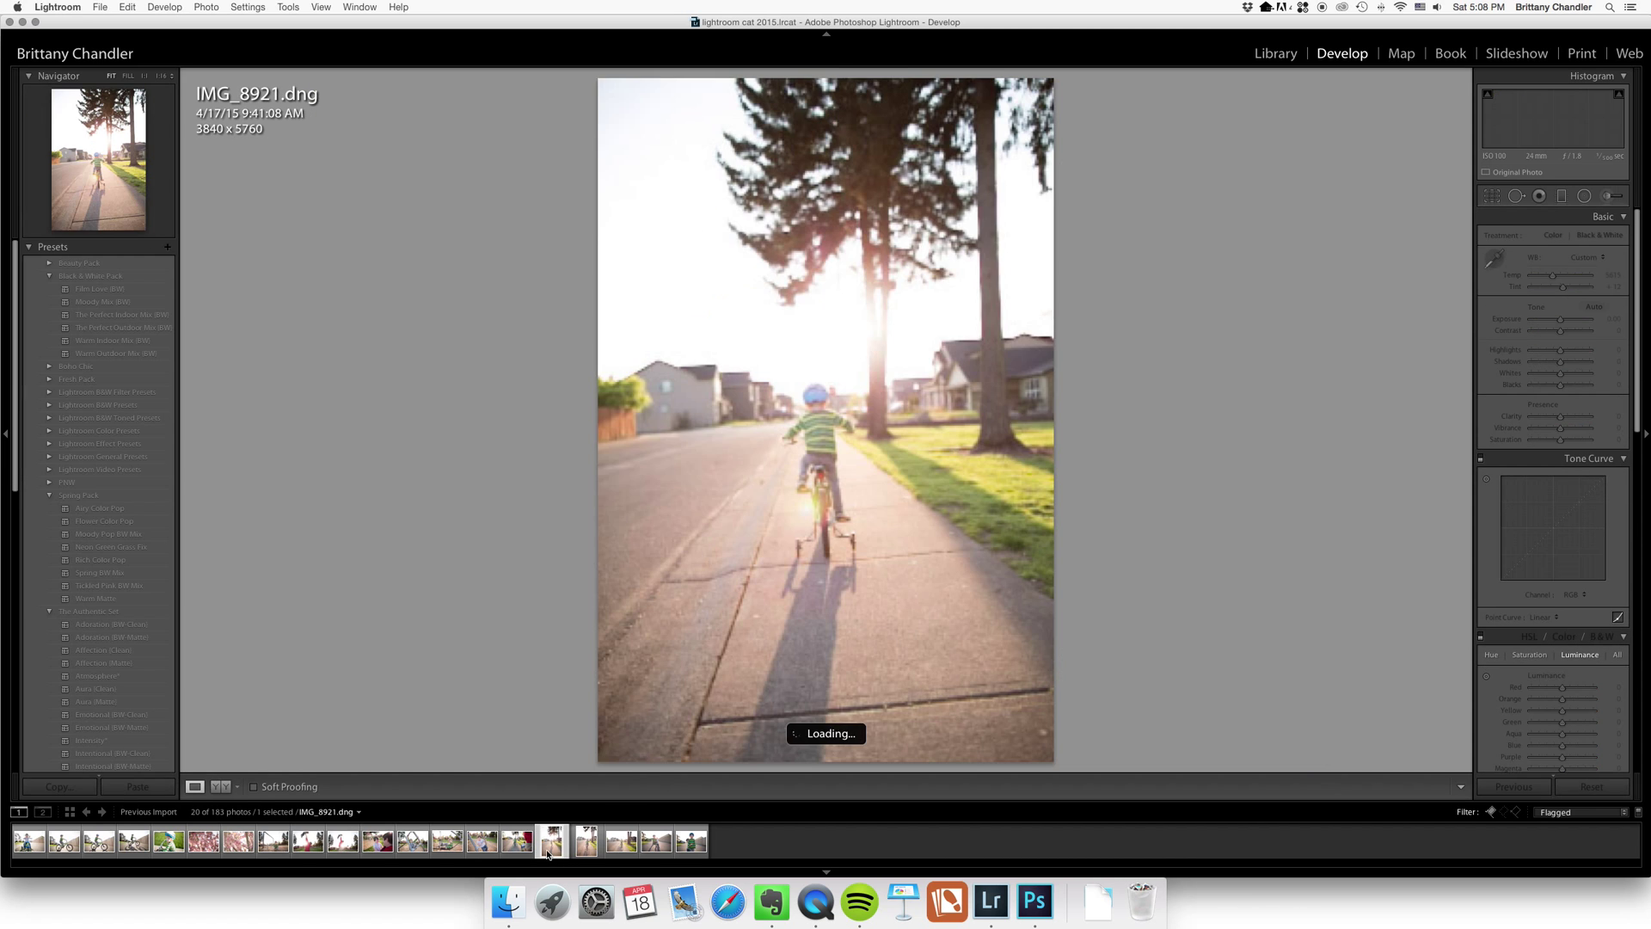
click(1493, 196)
drag(1301, 214, 1308, 244)
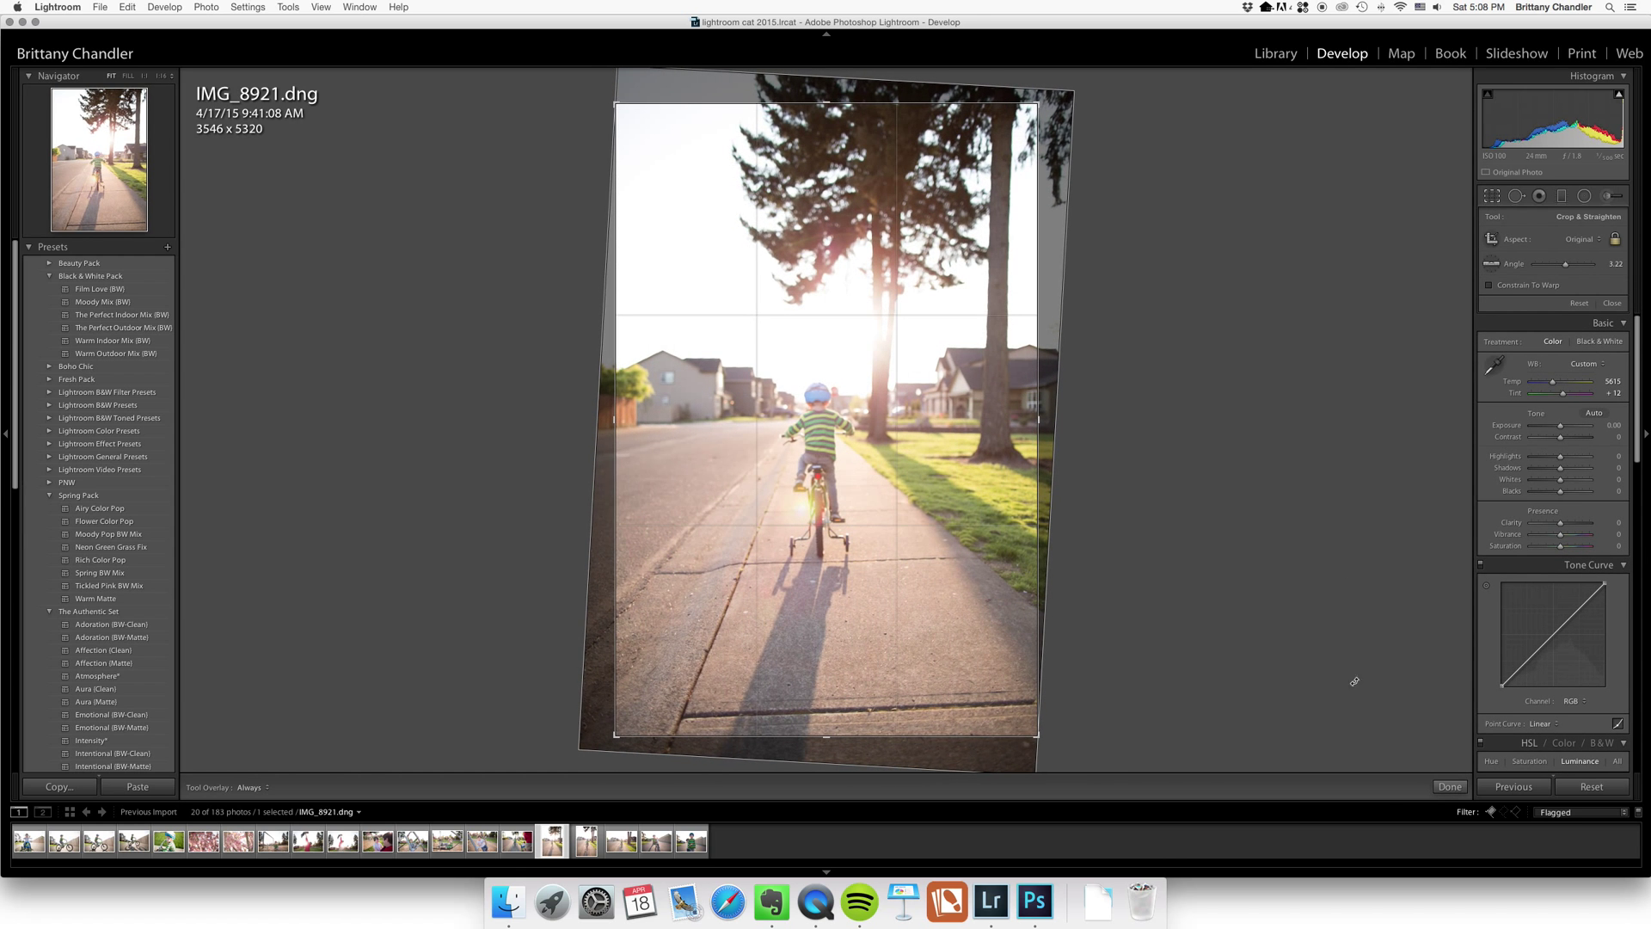
click(1439, 787)
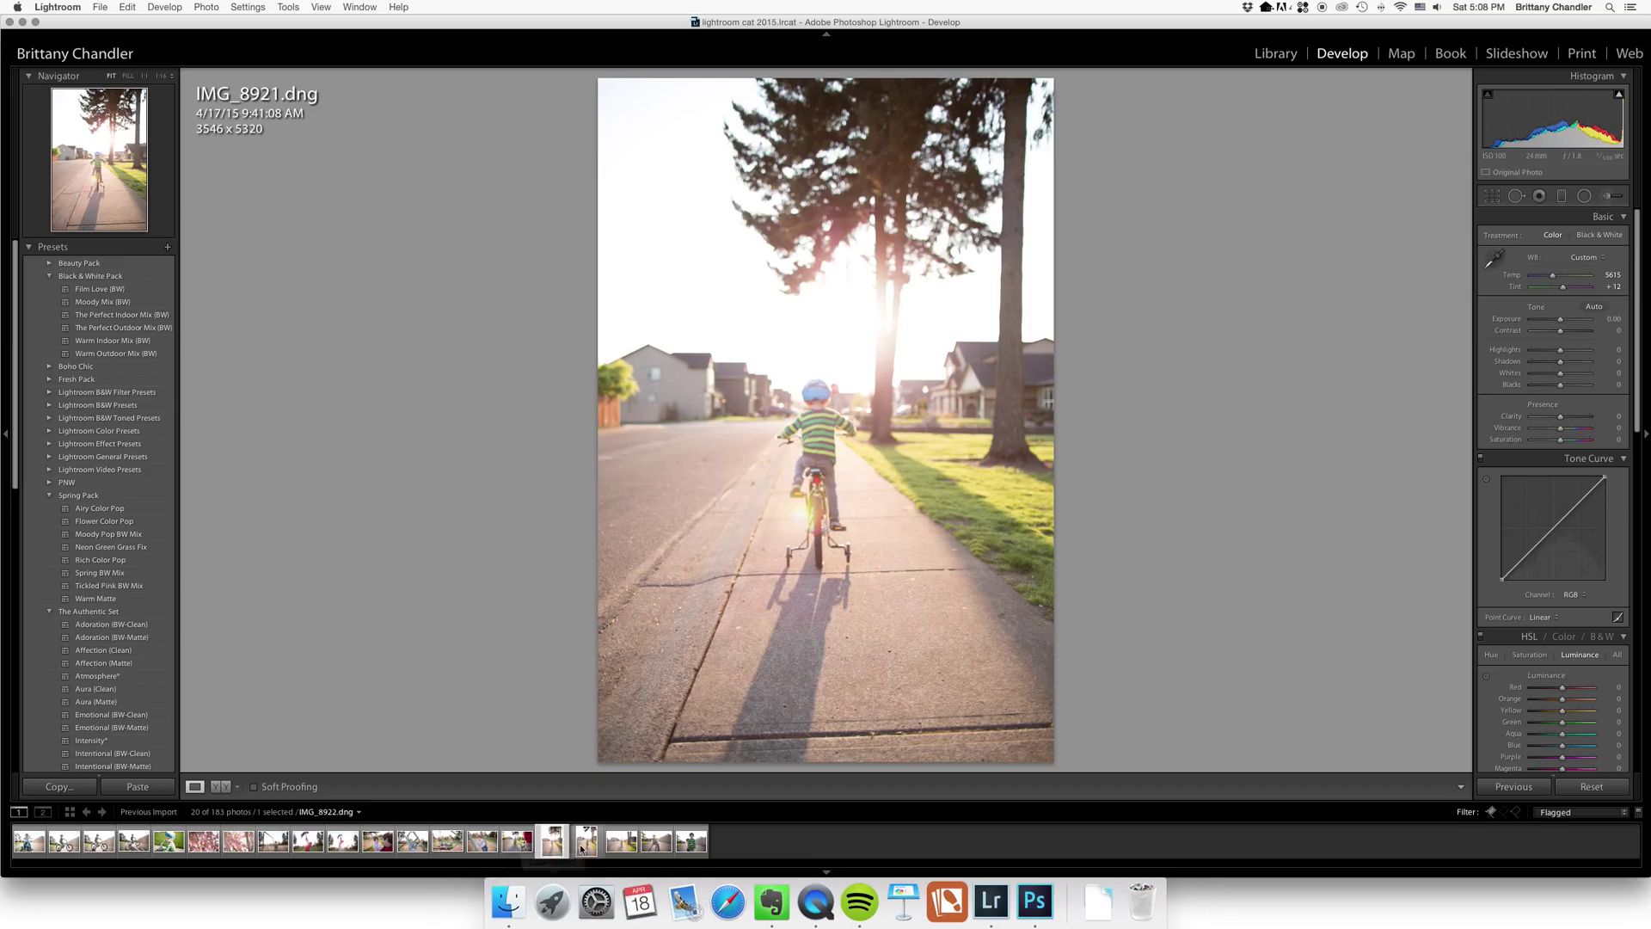
- Step through to IMG_8925, set its exposure to +0.45, then return to IMG_8840
click(582, 845)
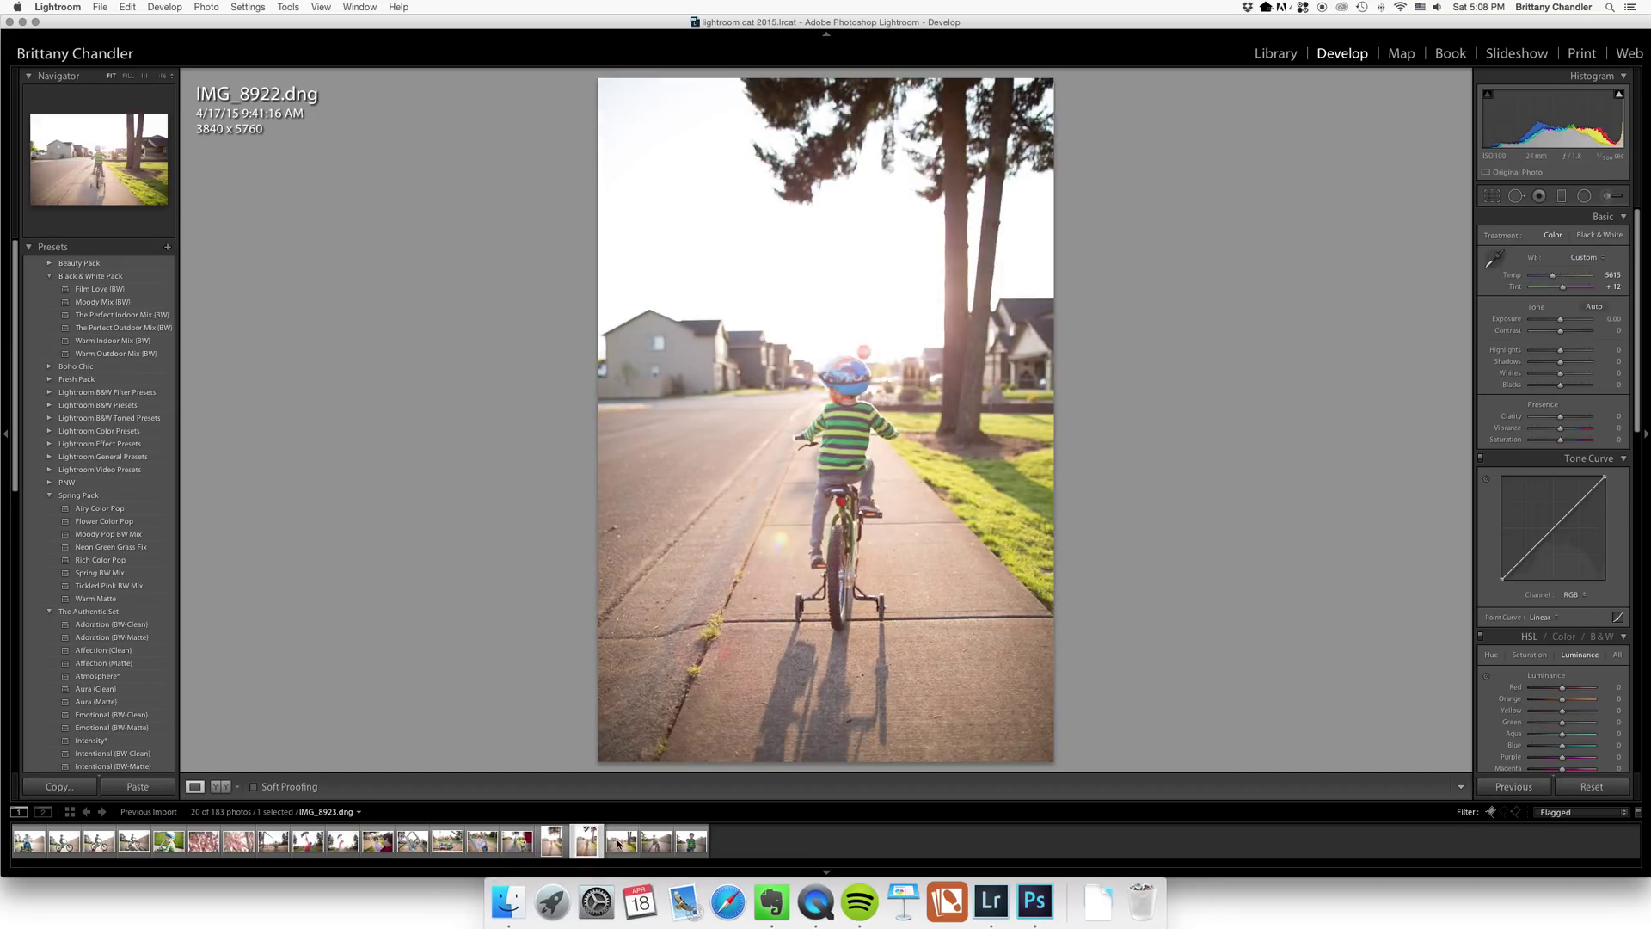
click(618, 844)
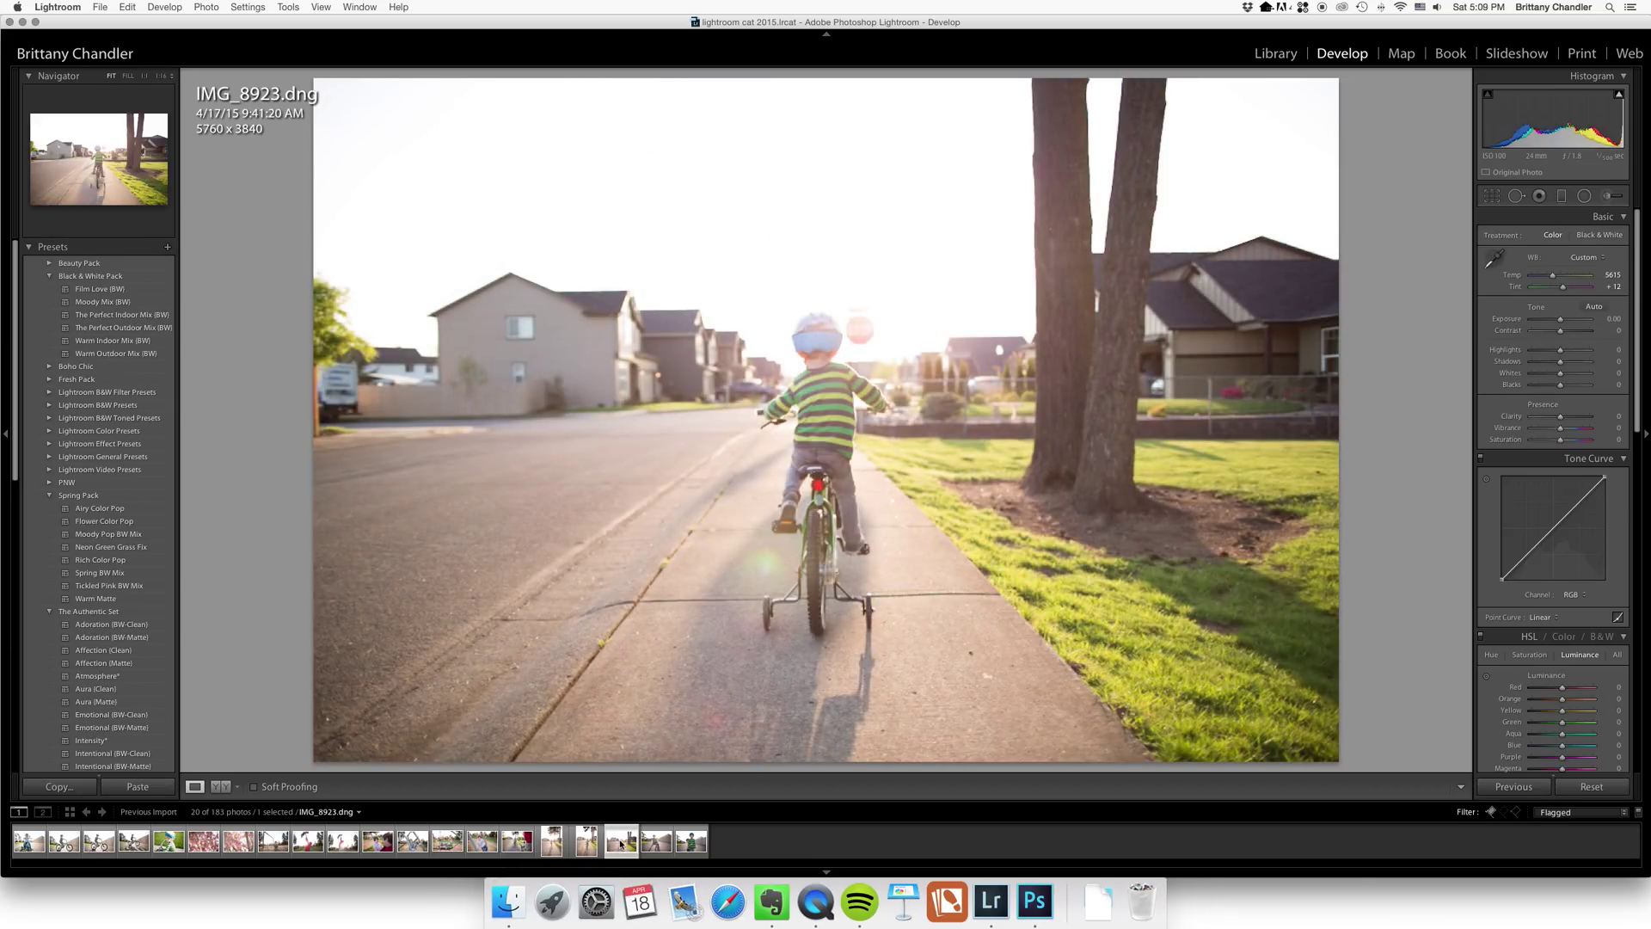
click(655, 843)
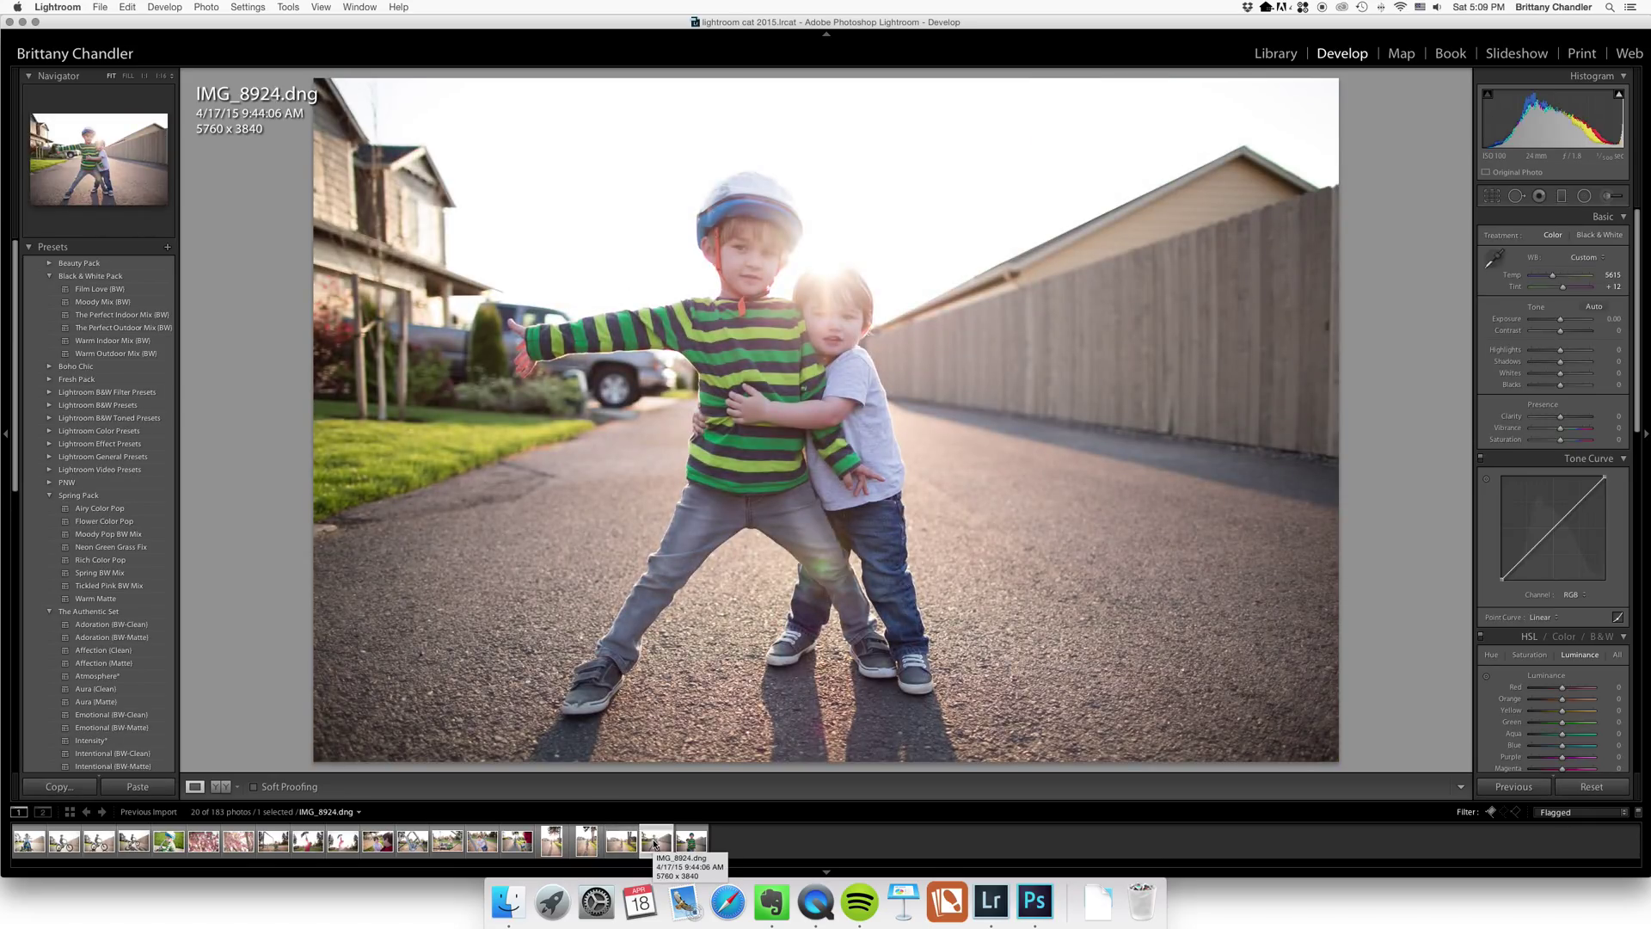
click(690, 841)
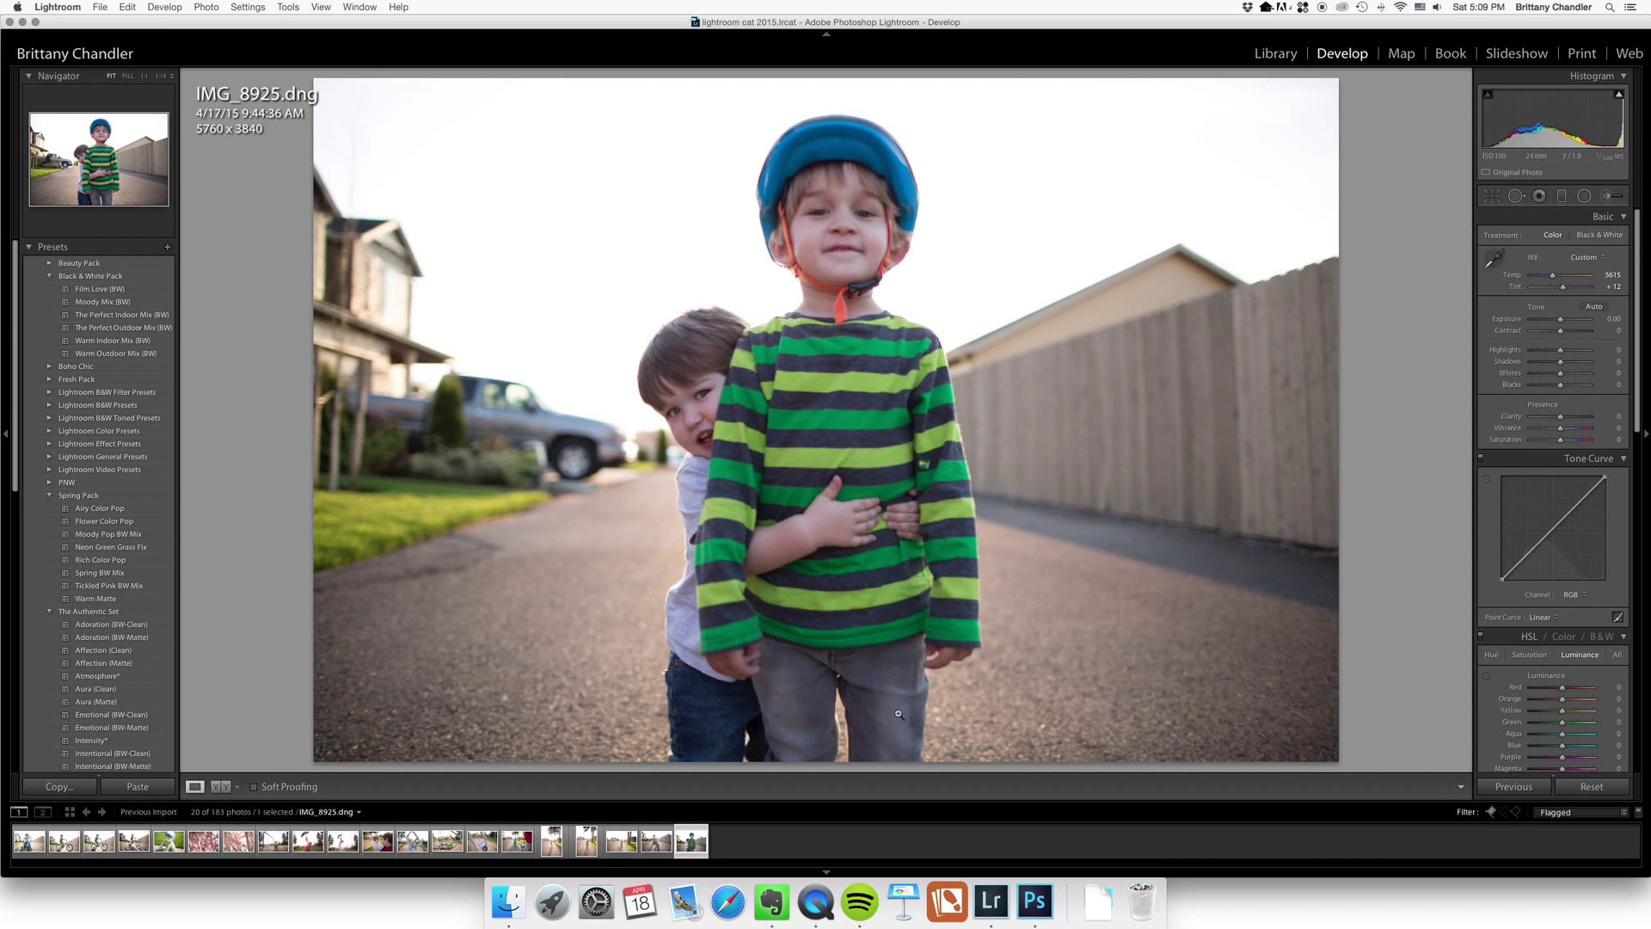
drag(1563, 320, 1553, 277)
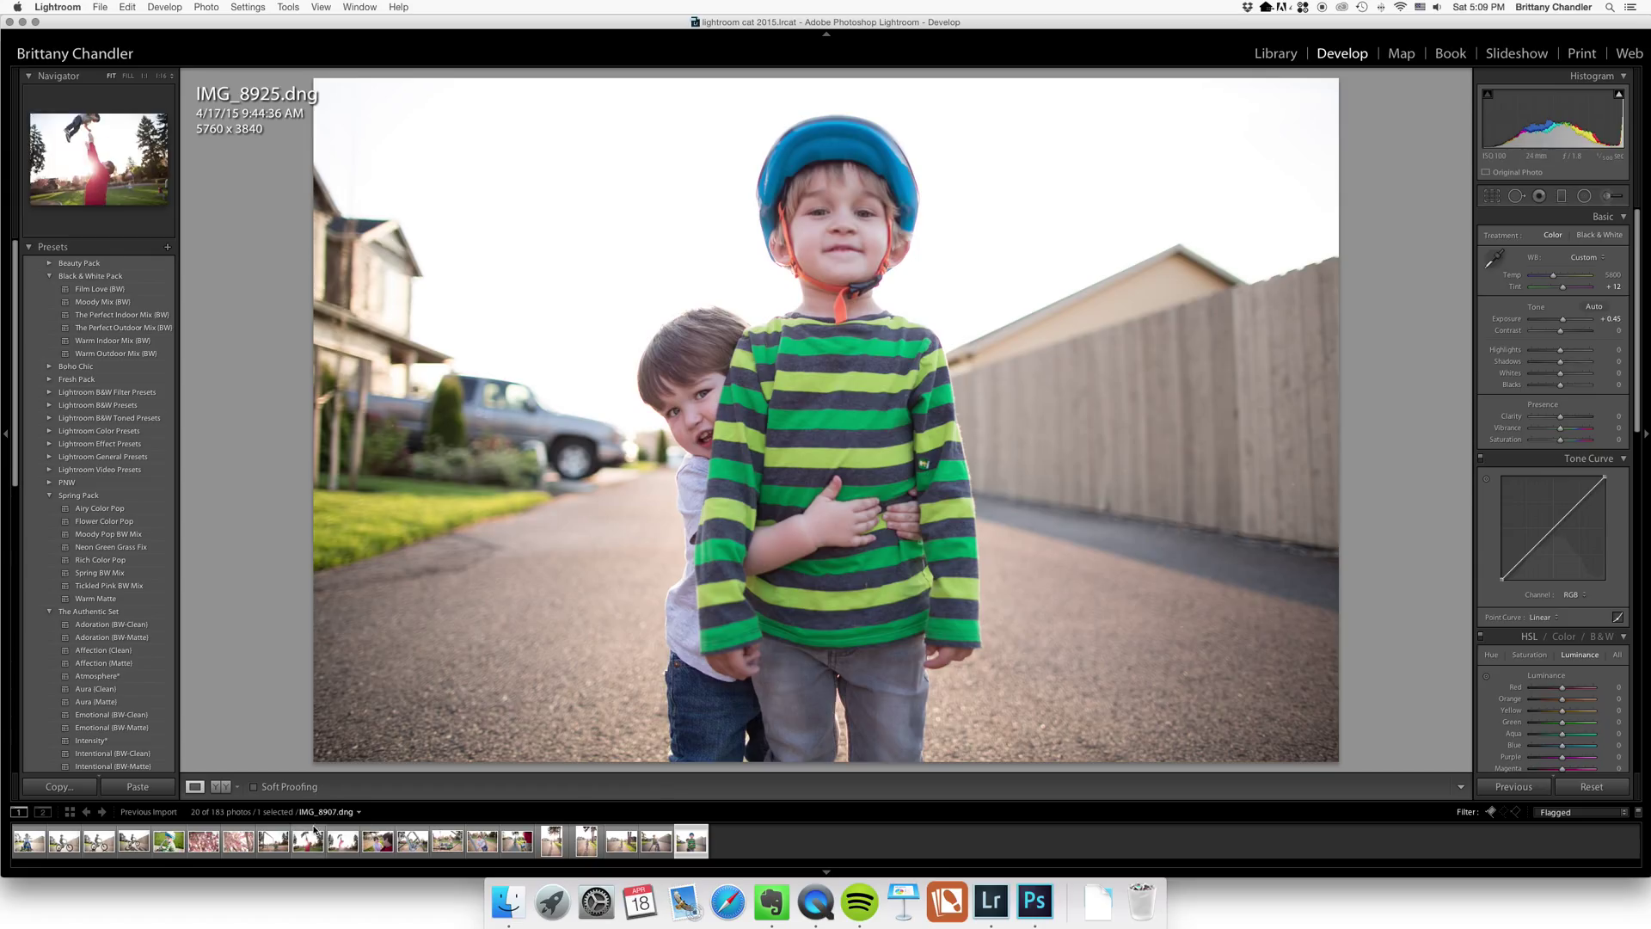
click(19, 845)
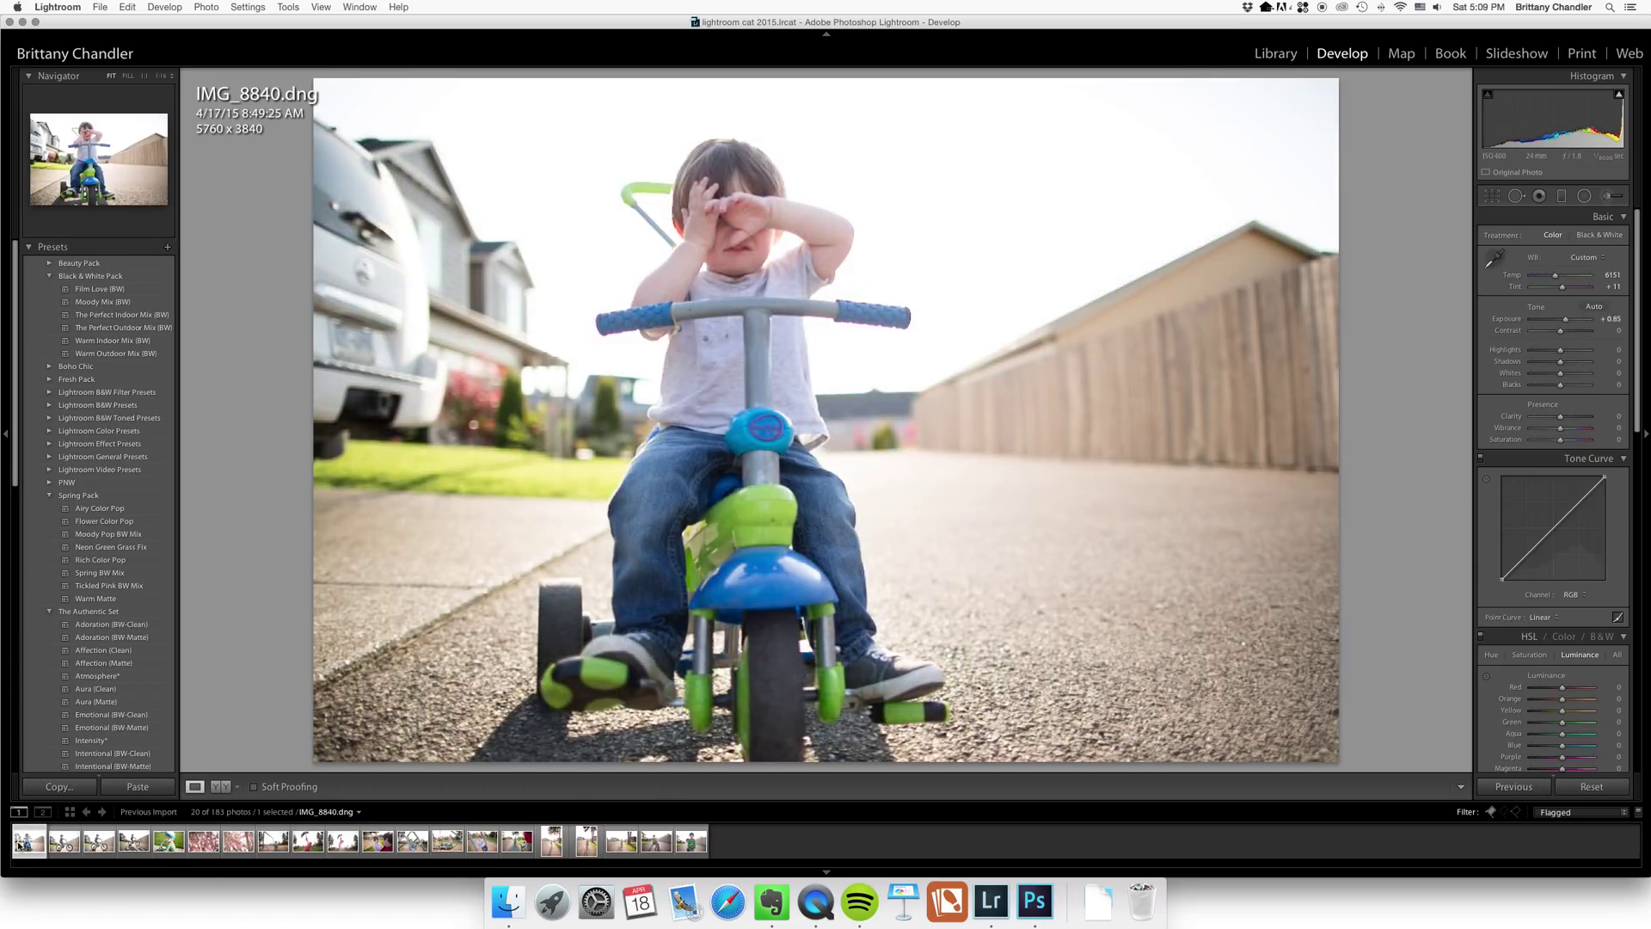
- Apply the Luminous preset from The Authentic Set to IMG_8840
scroll(69, 623, down, 5)
click(88, 630)
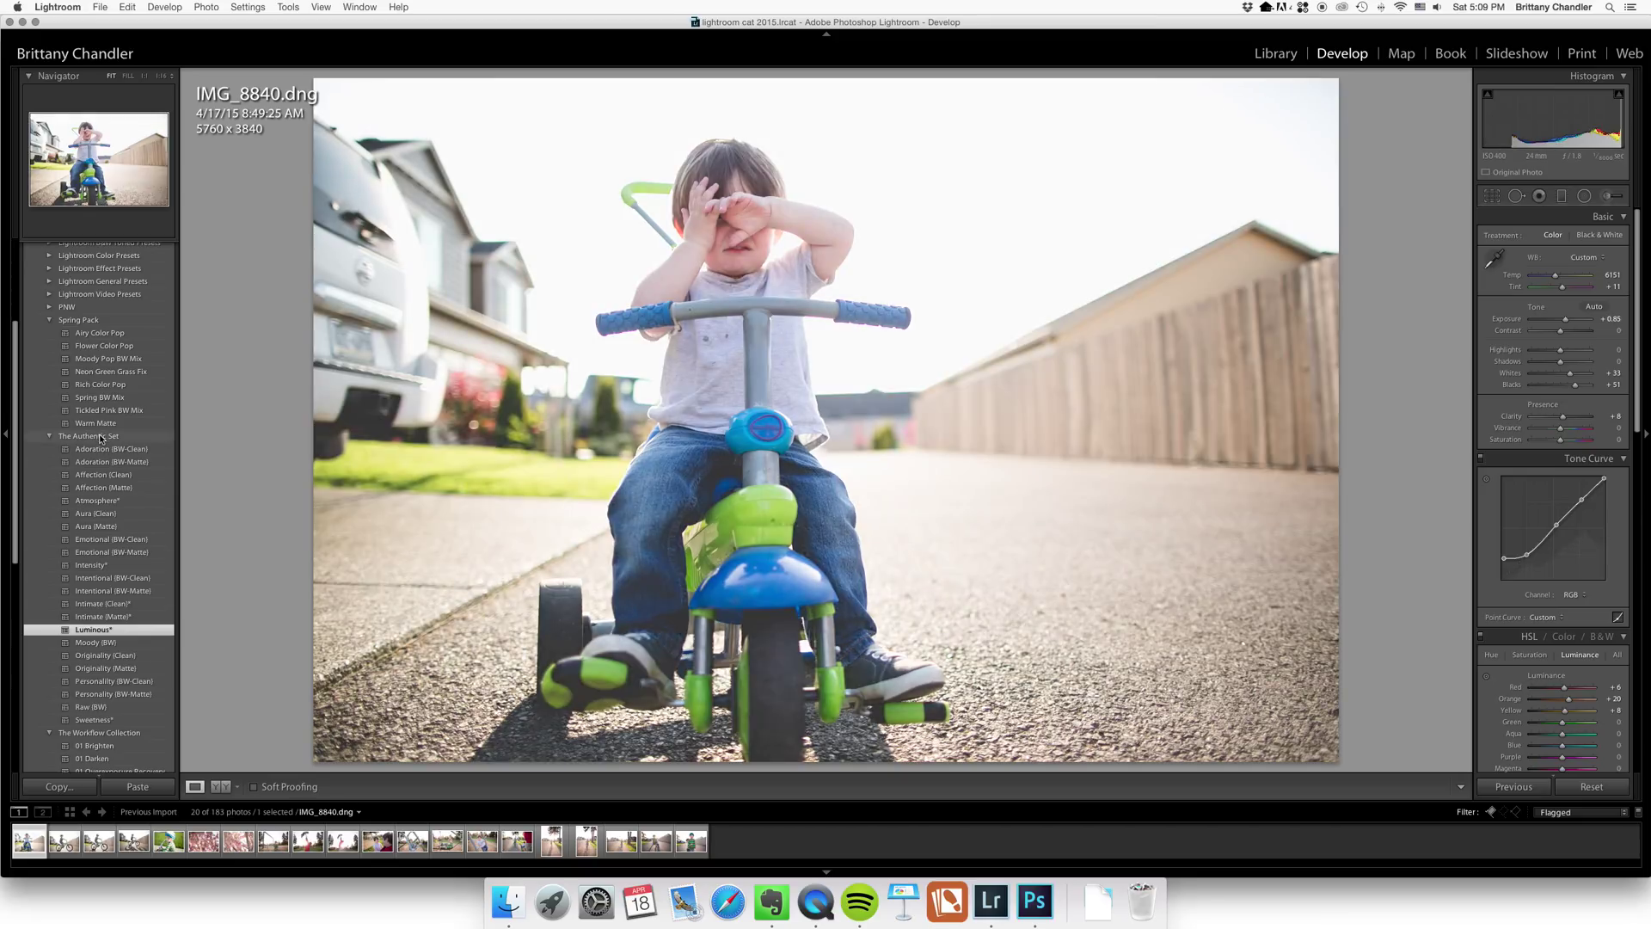
- Select all 20 photos and sync every tricycle-photo Luminous setting except crop
shift+click(695, 847)
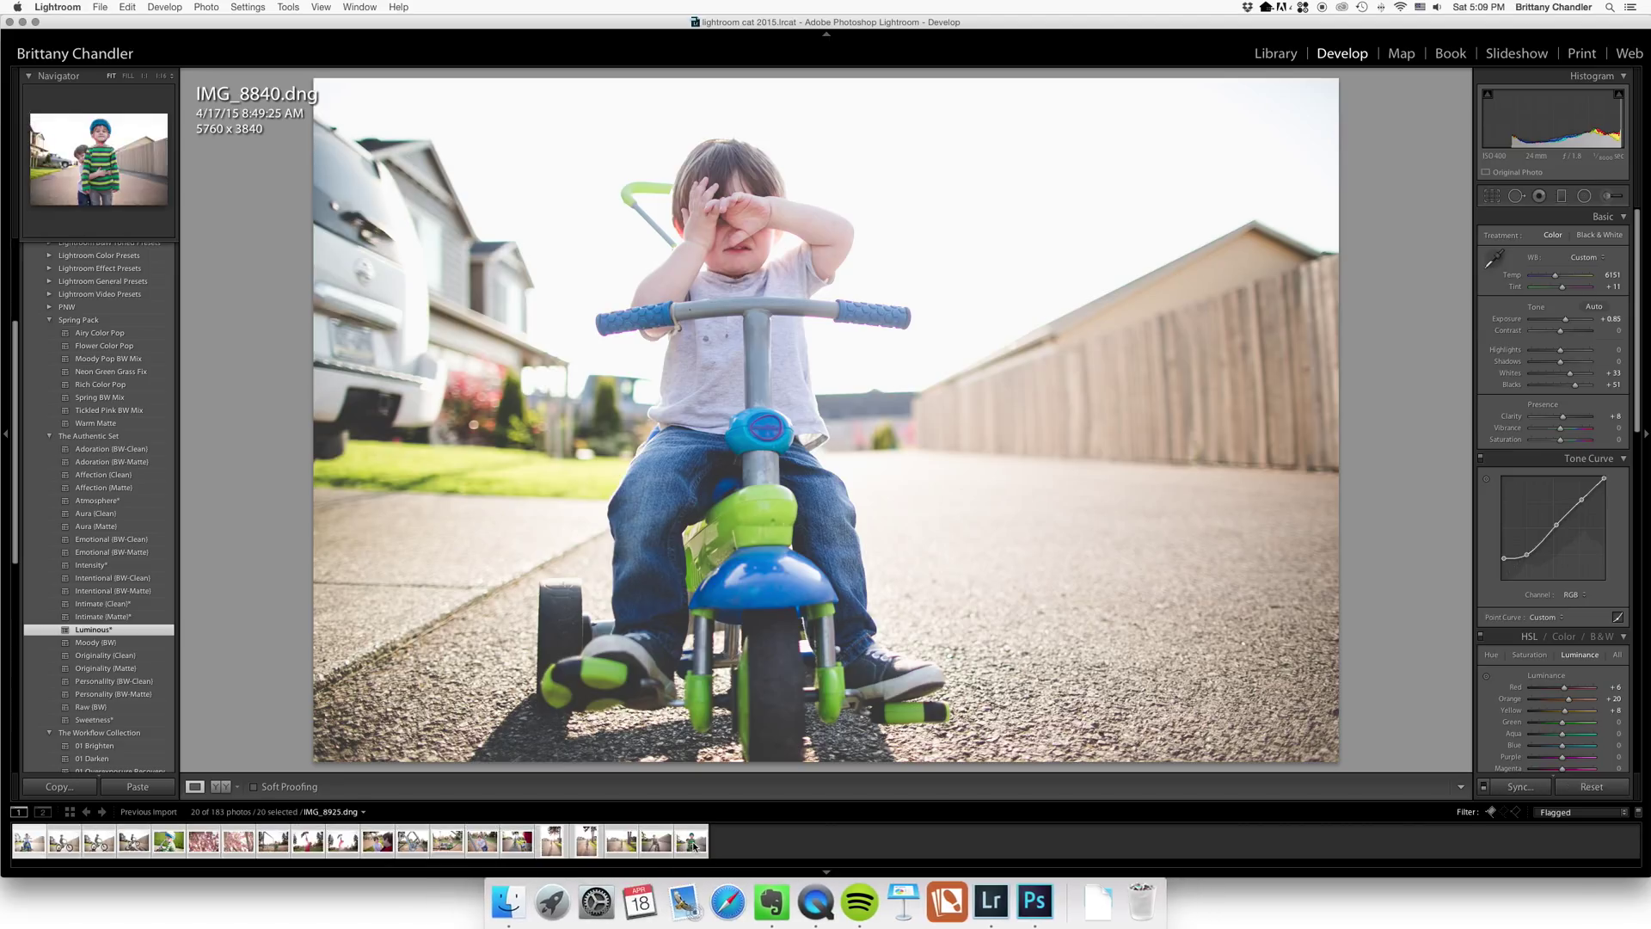
click(1520, 787)
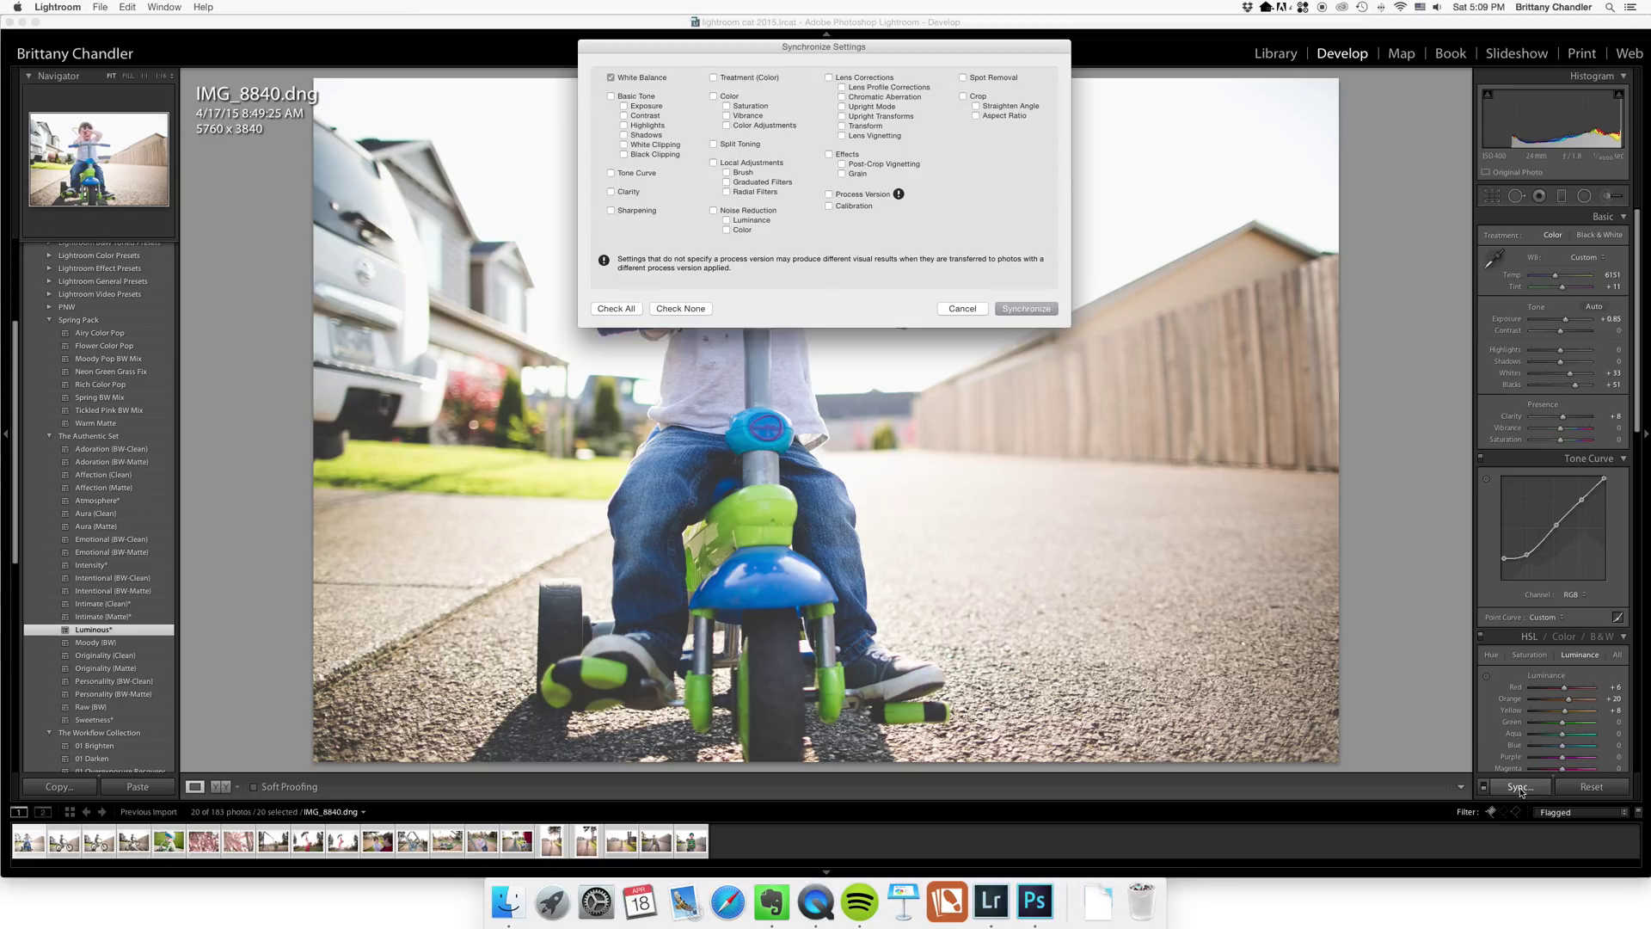
click(612, 310)
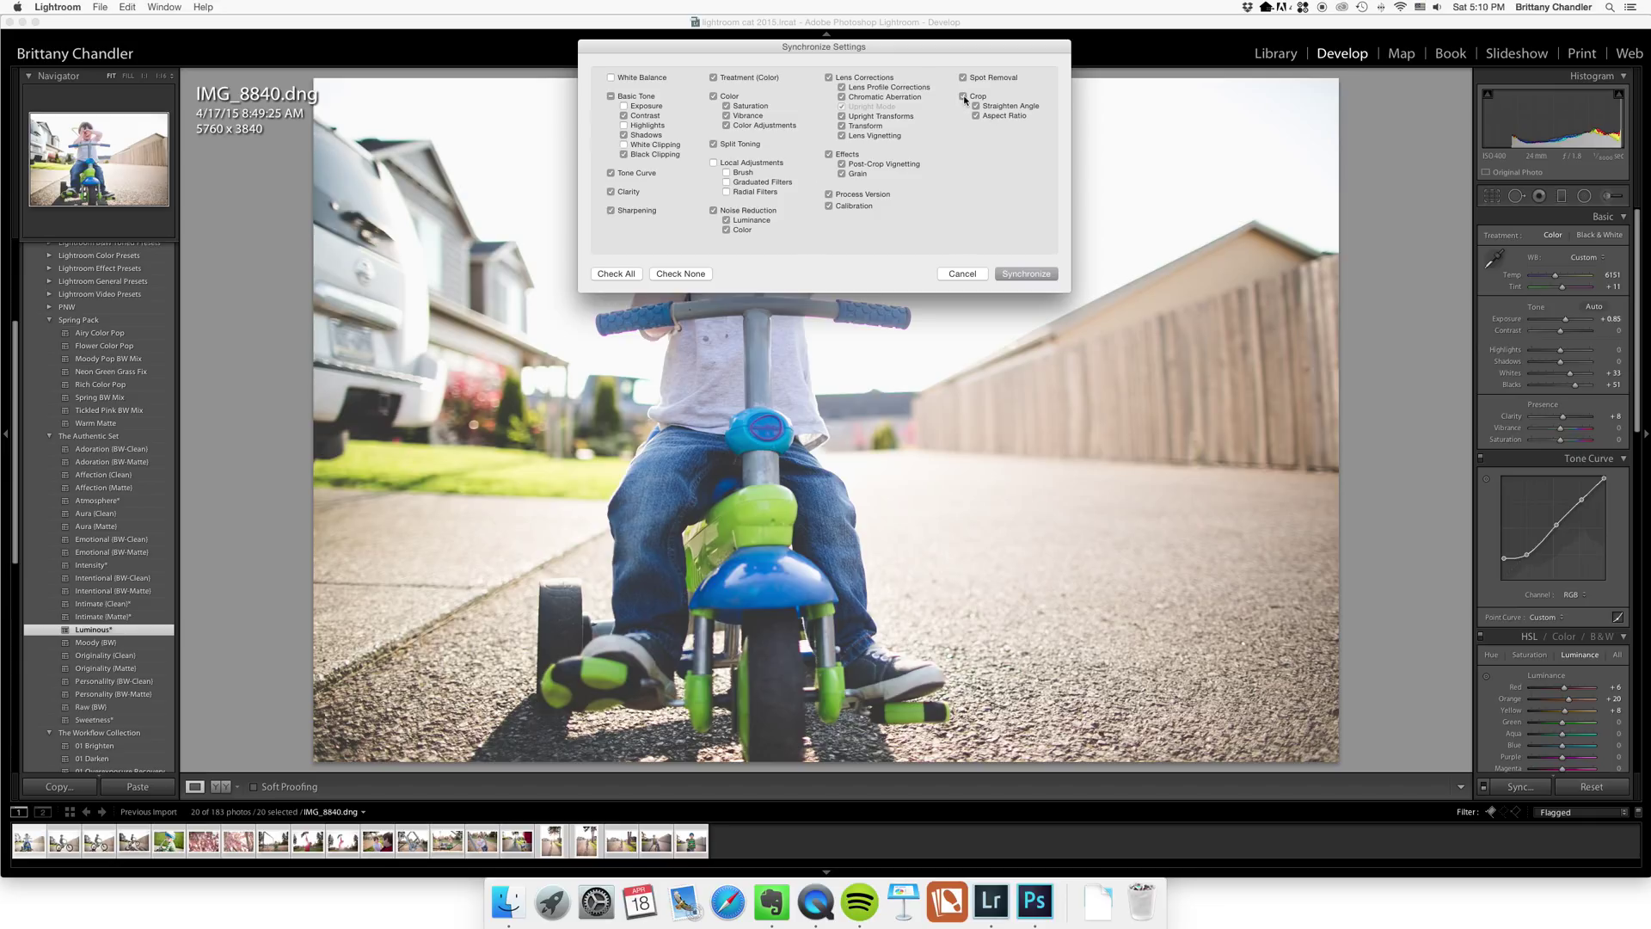
click(964, 97)
click(1041, 275)
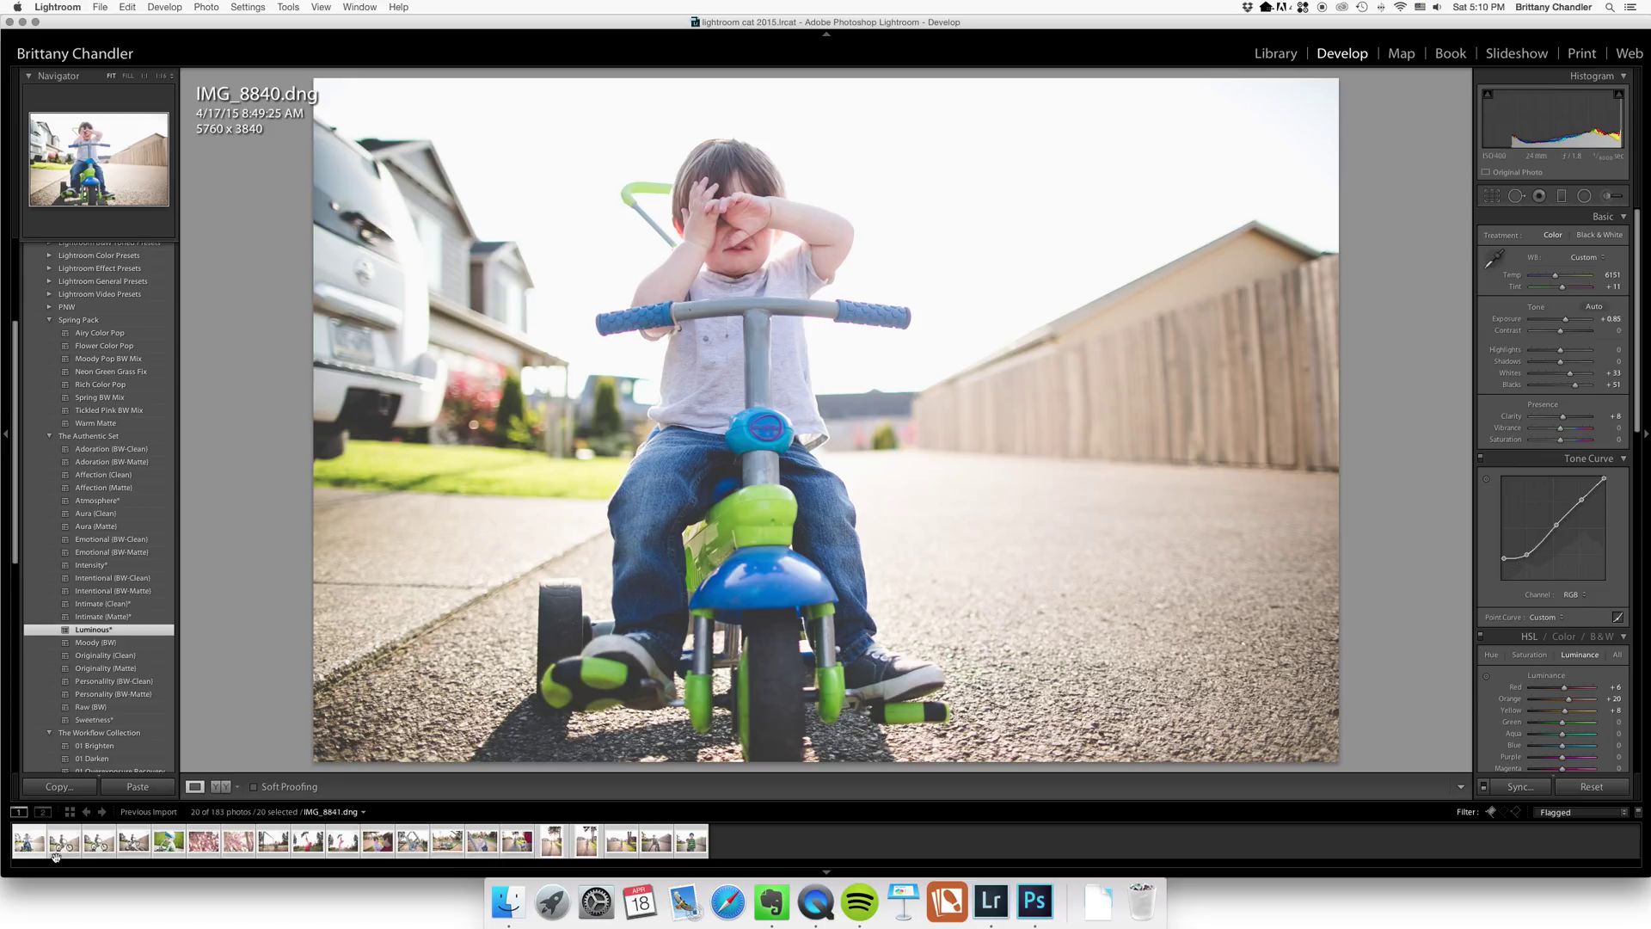
- Select only the first filmstrip photo, then step forward five photos to review the synced Luminous look
click(27, 855)
click(27, 852)
key(Right)
key(Right)
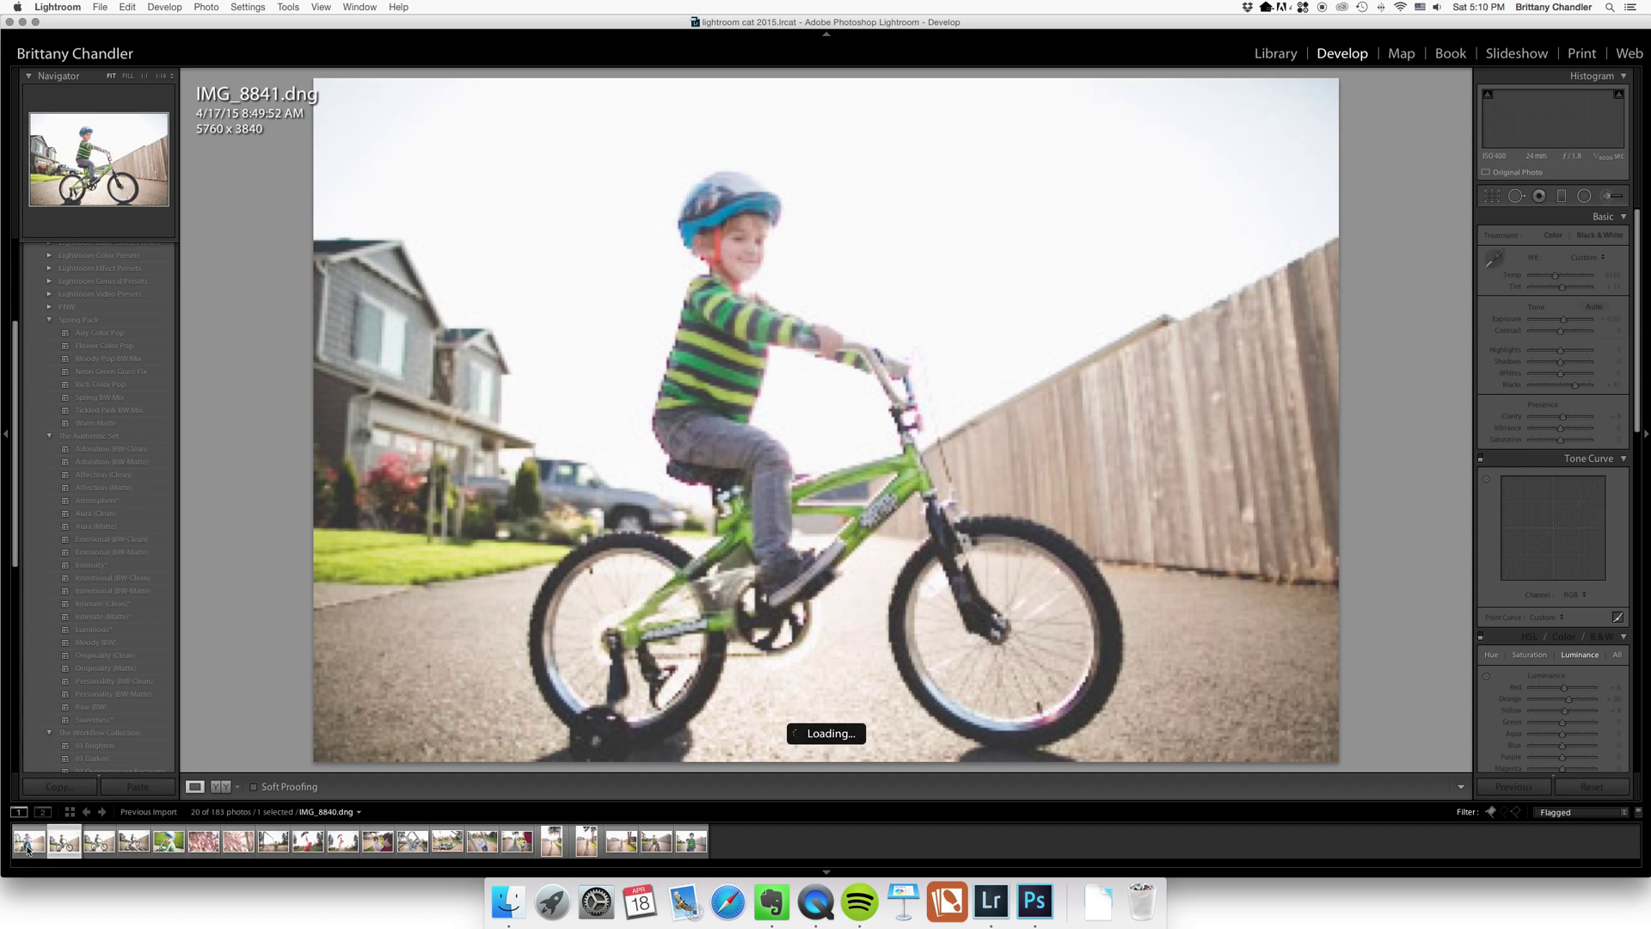
key(Right)
key(Right)
key(Right)
key(Right)
key(Right)
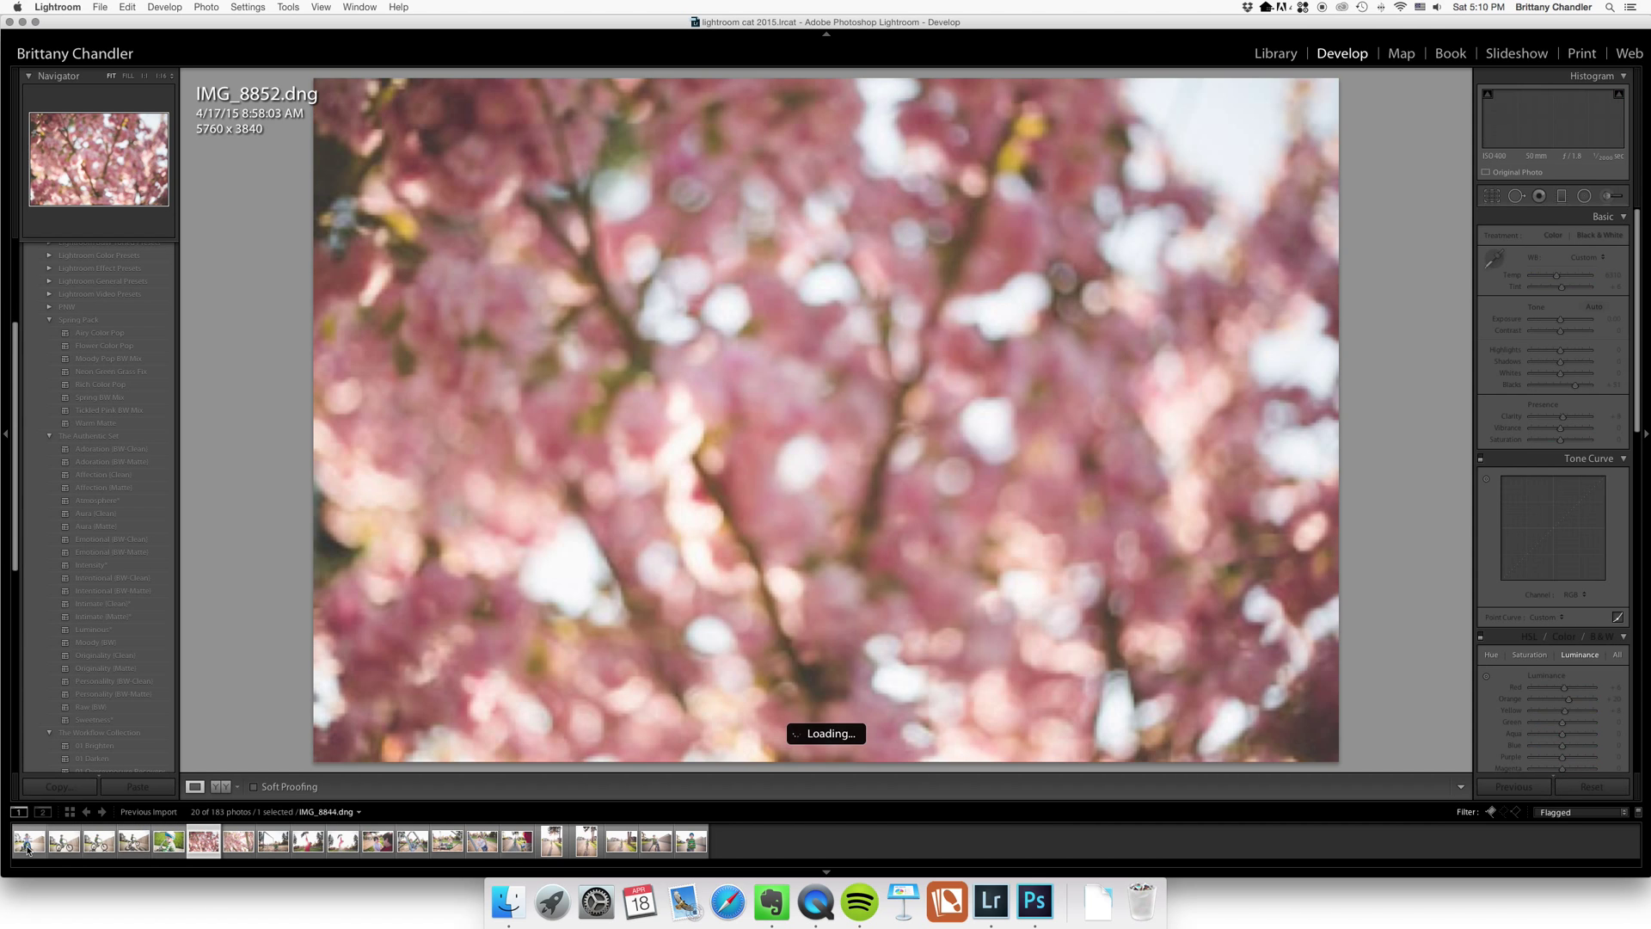
key(Right)
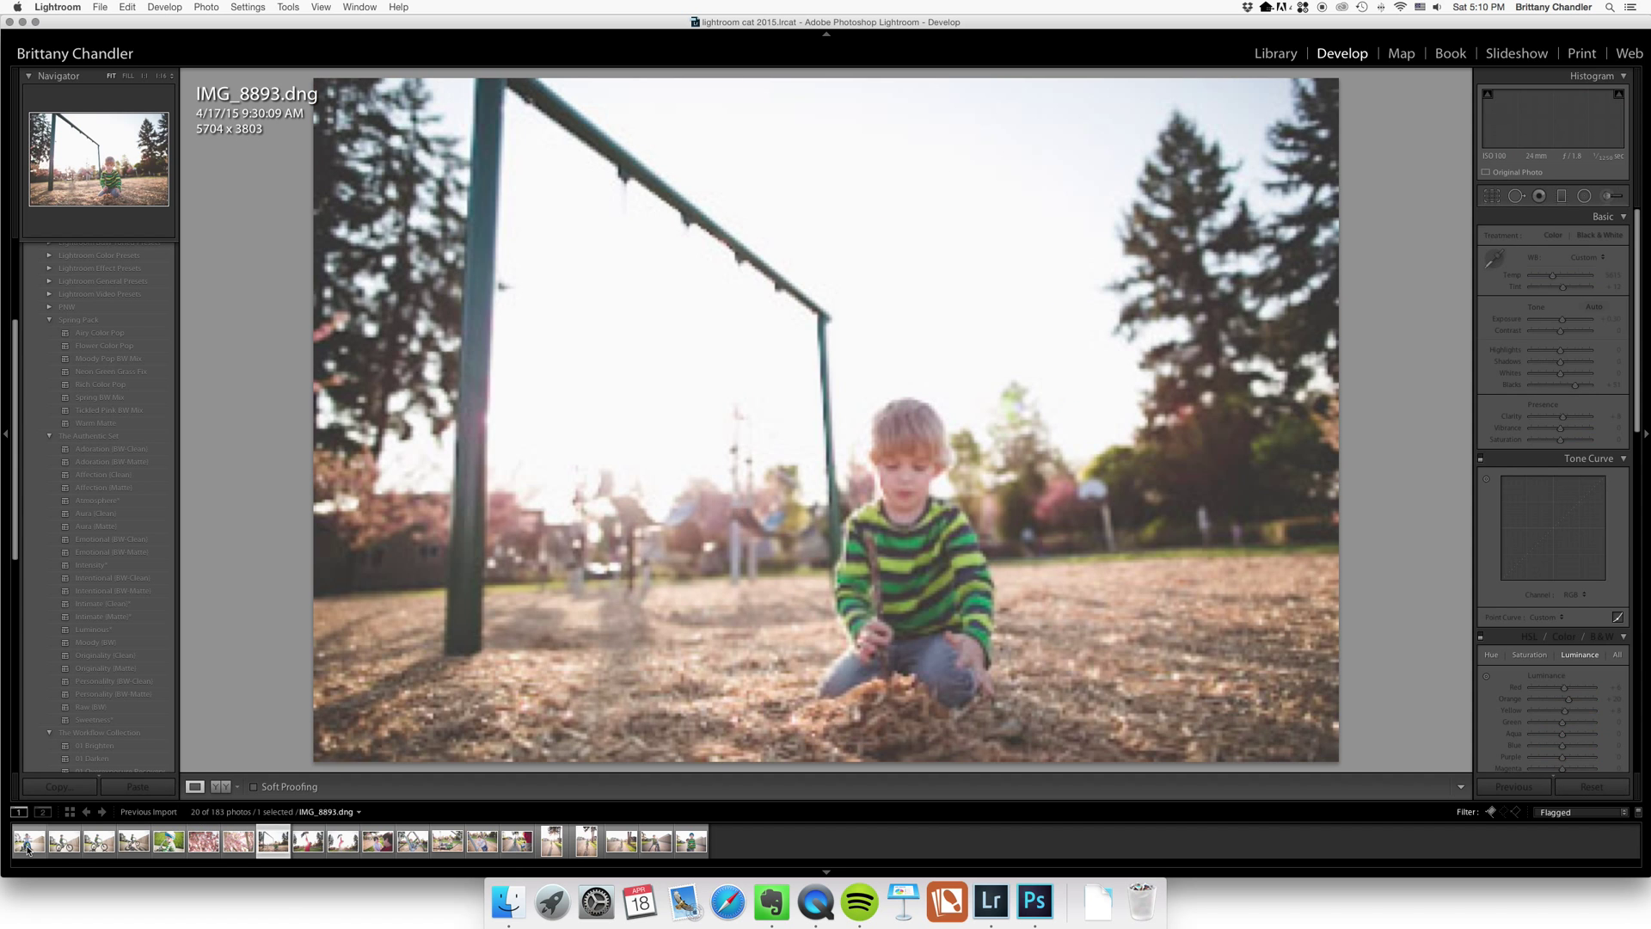
key(Right)
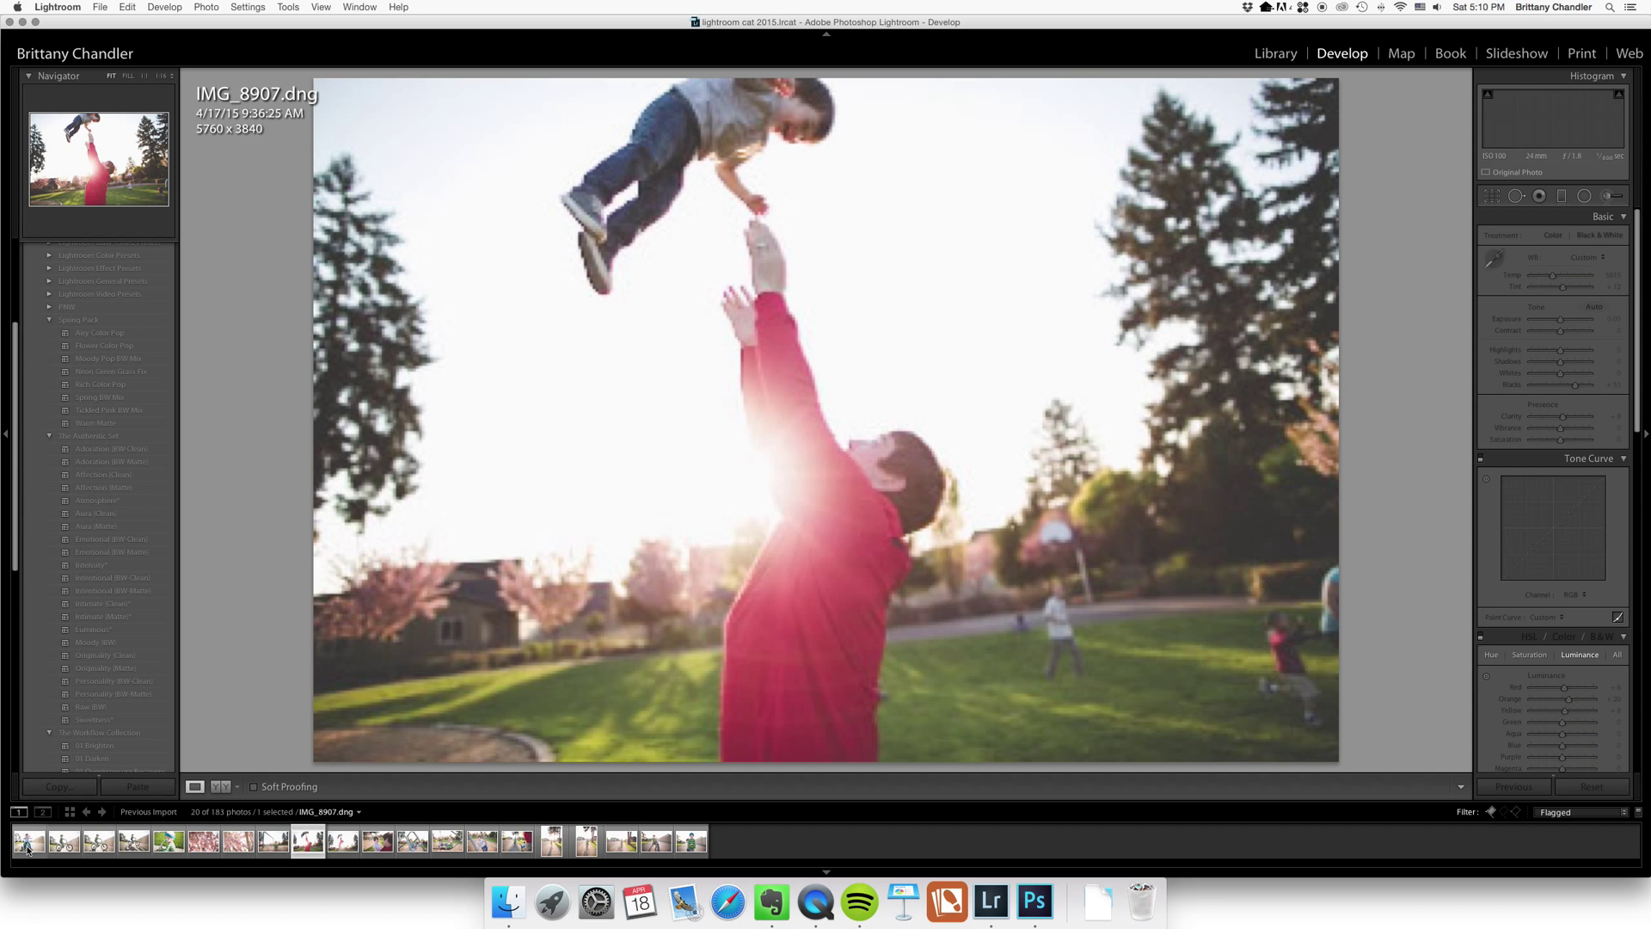
key(Right)
key(Right)
key(Right)
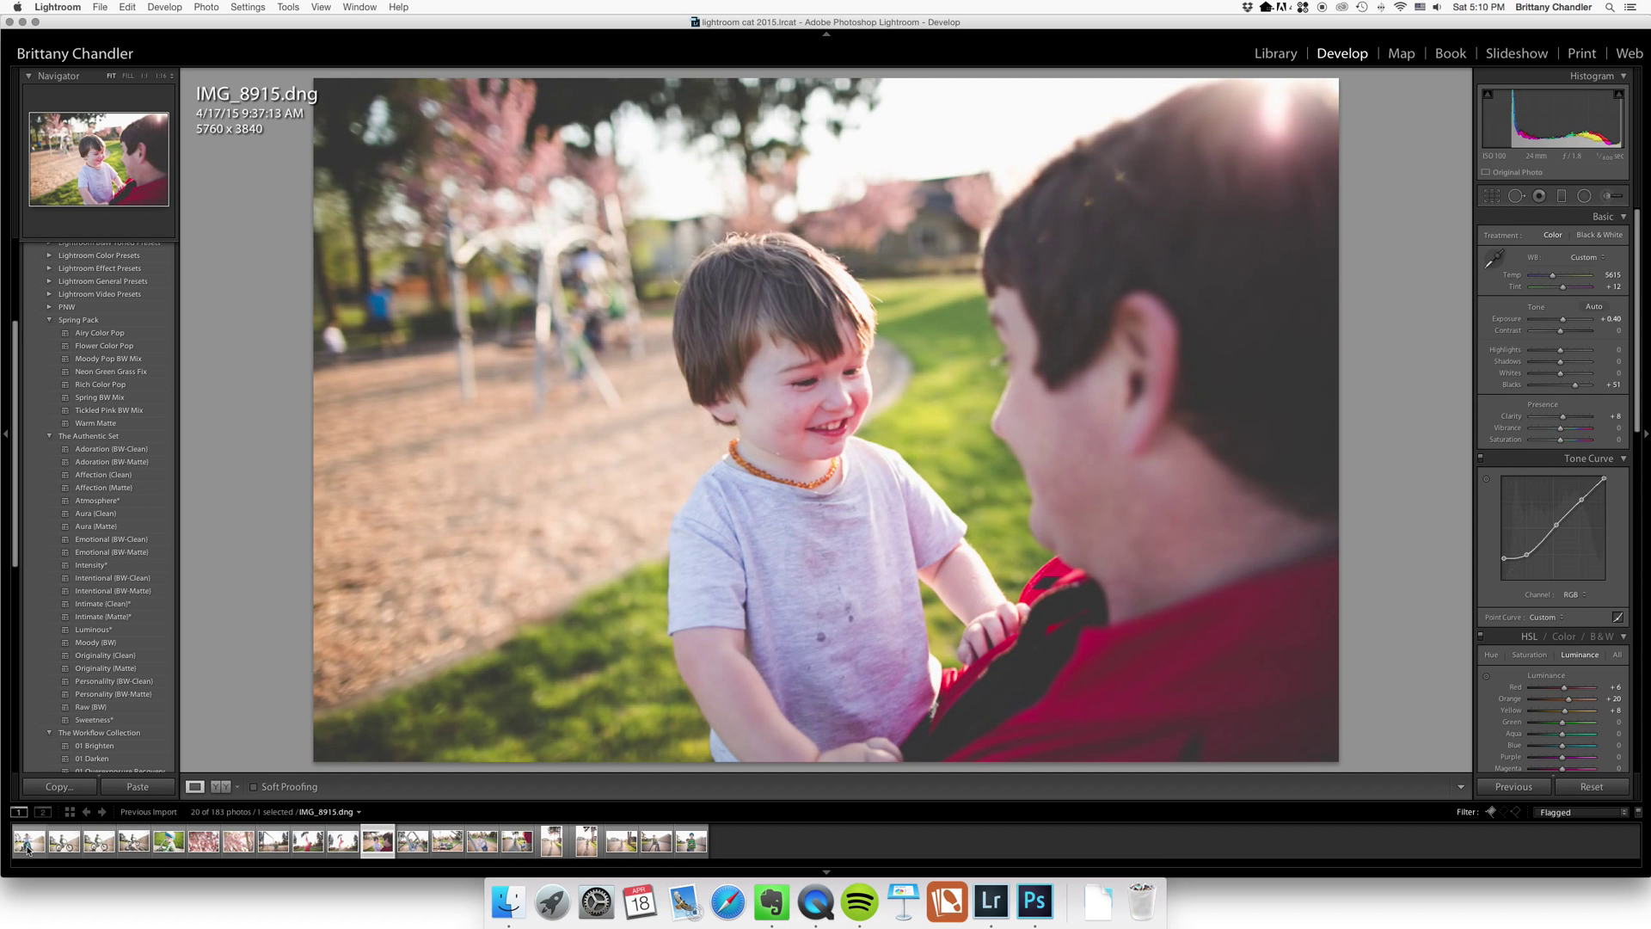